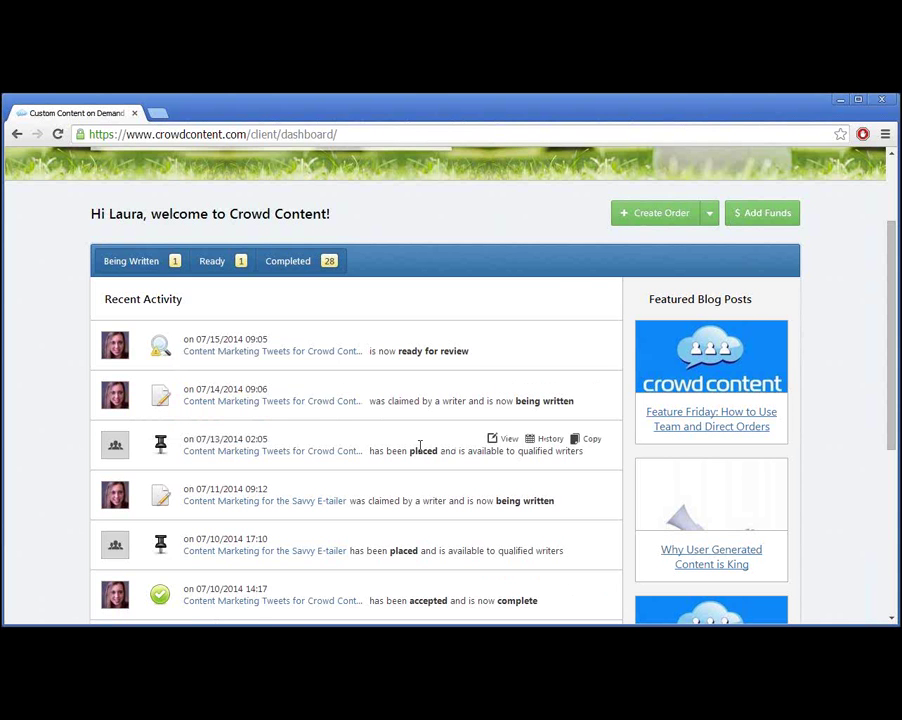
- Start adding funds to the account with a 50 USD deposit and choose to pay with a credit card
scroll(420, 447, "up", 3)
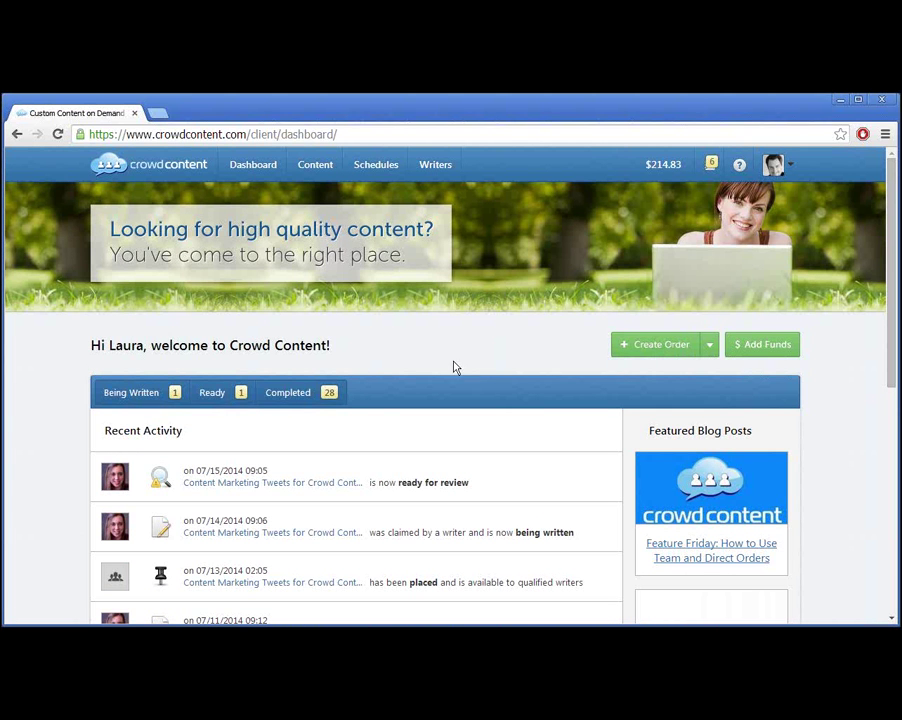
left_click(762, 345)
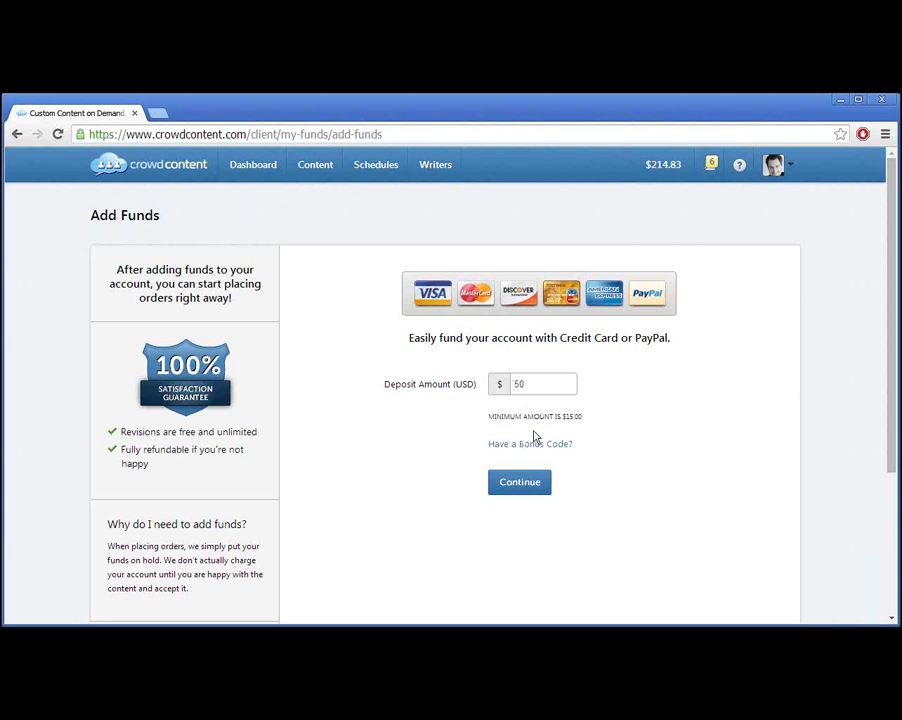
left_click(530, 492)
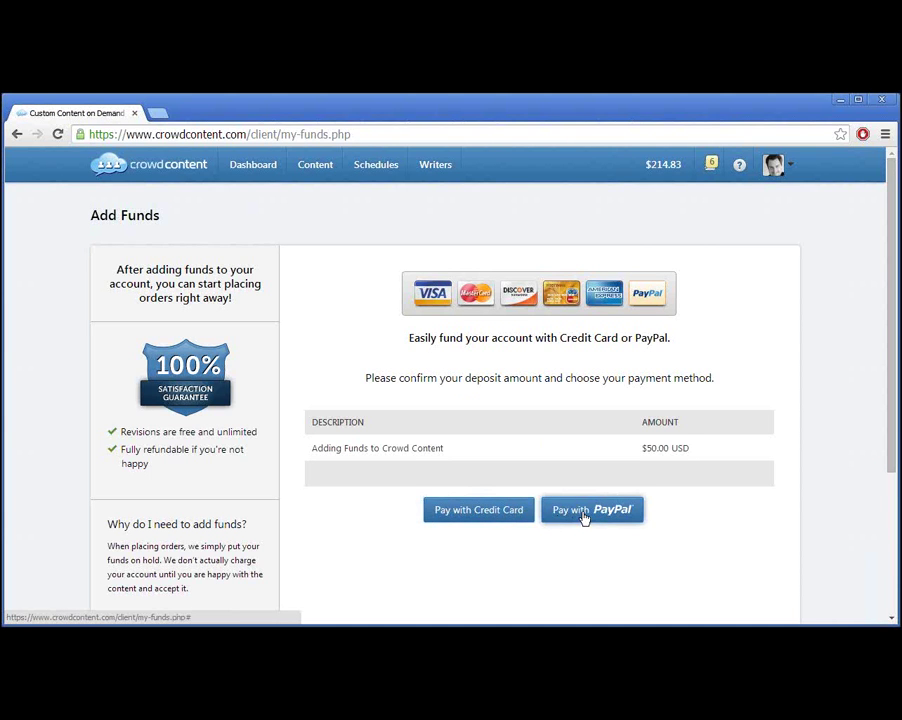
left_click(496, 511)
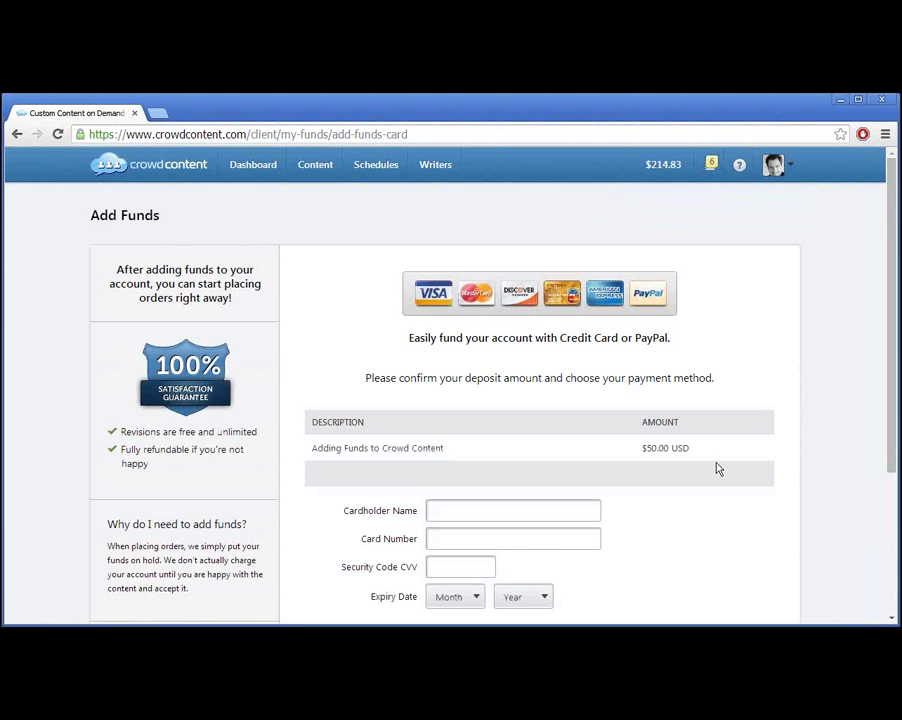
- Examine the credit card payment form, including the help for the Save Card option
scroll(717, 469, "down", 1)
scroll(717, 469, "down", 2)
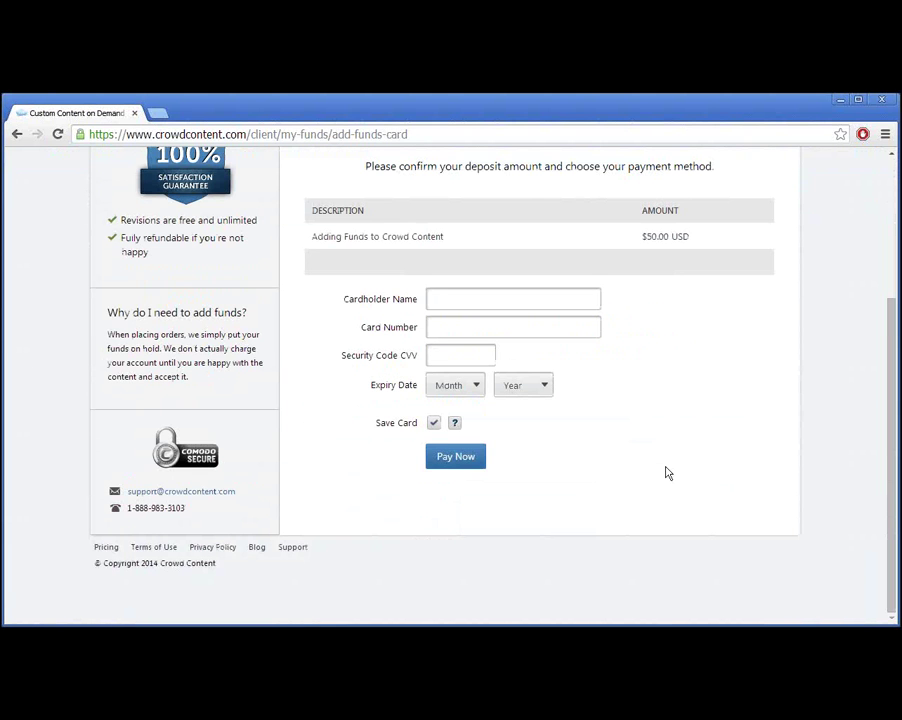
mouse_move(456, 423)
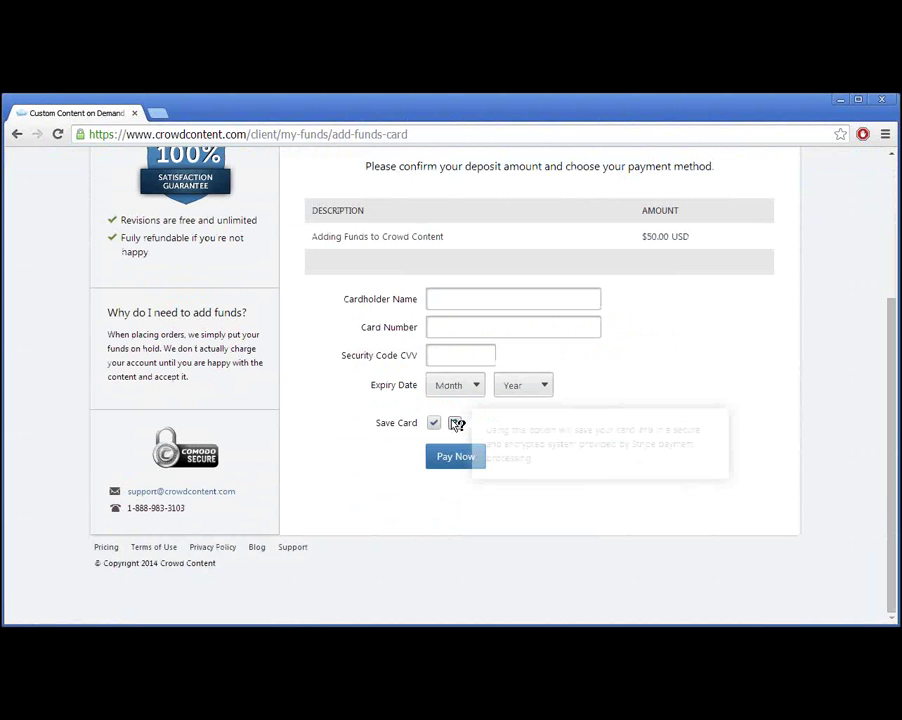
scroll(445, 426, "up", 1)
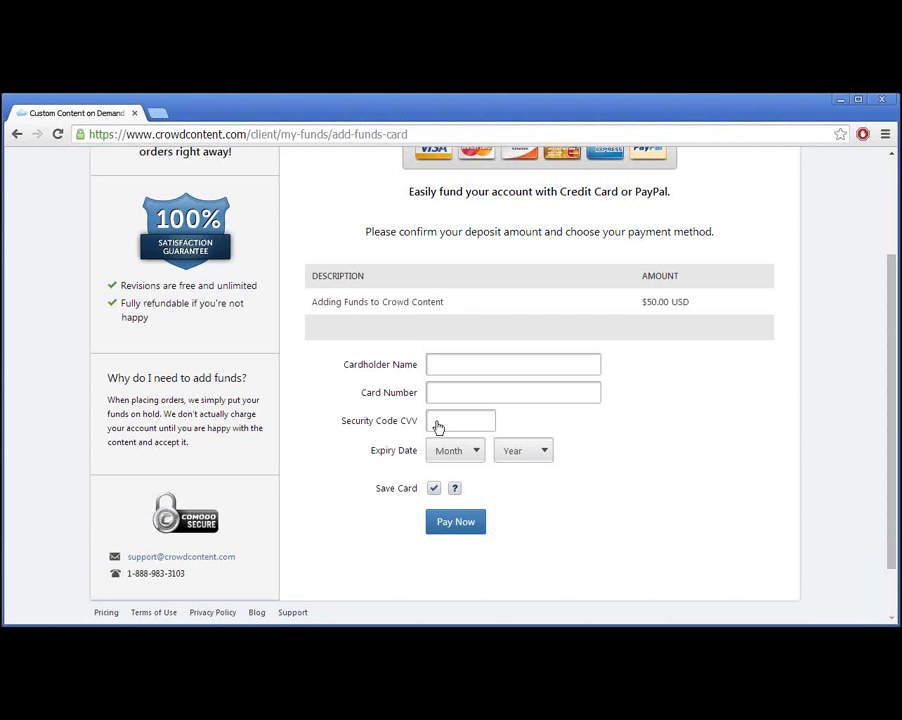
scroll(438, 427, "up", 1)
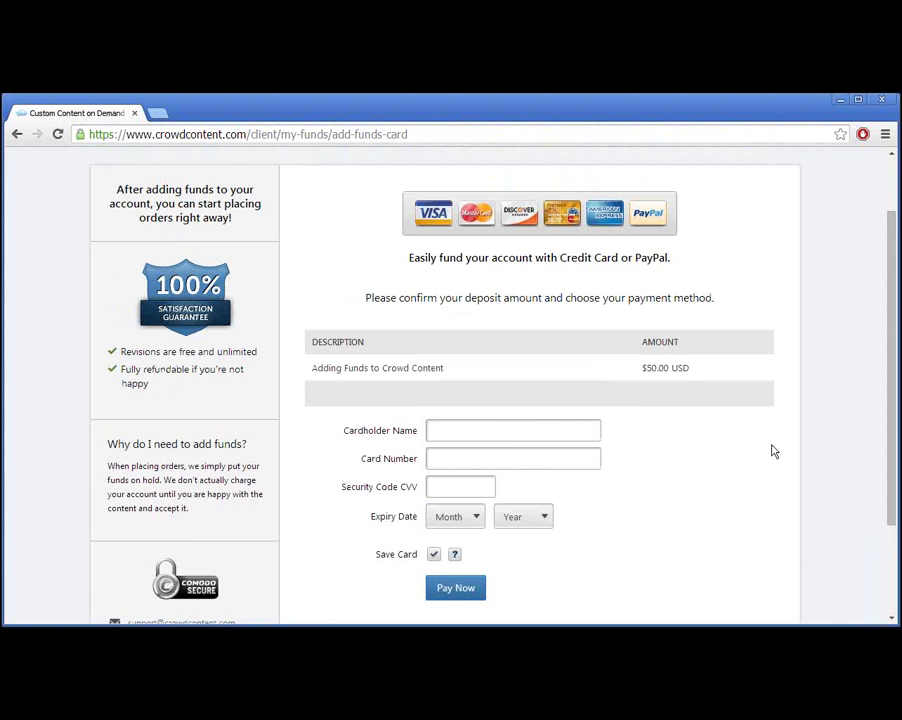
scroll(626, 494, "down", 2)
scroll(628, 495, "up", 1)
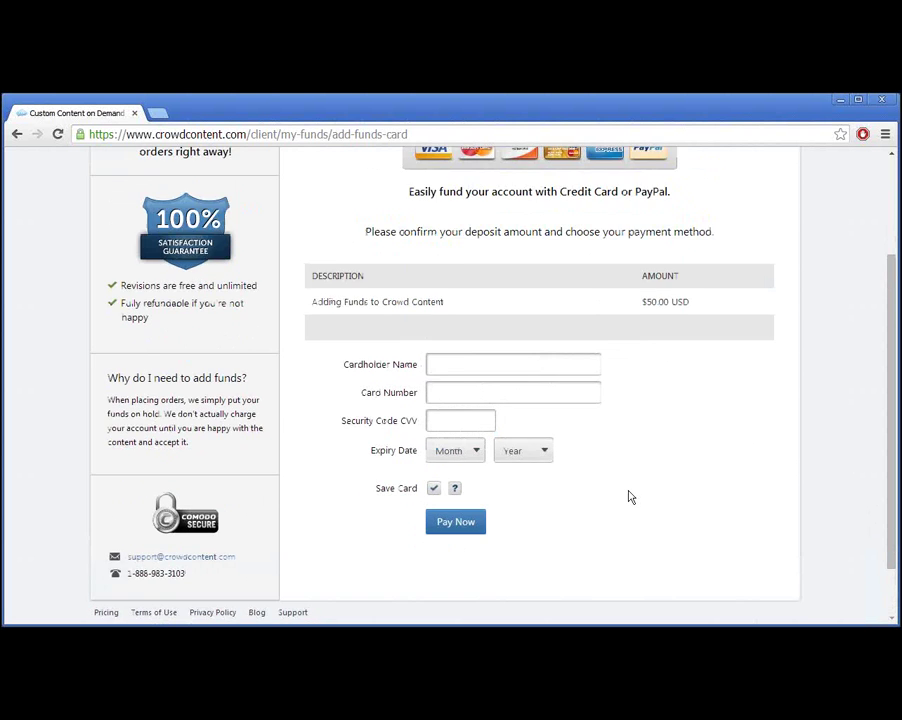
scroll(628, 497, "up", 2)
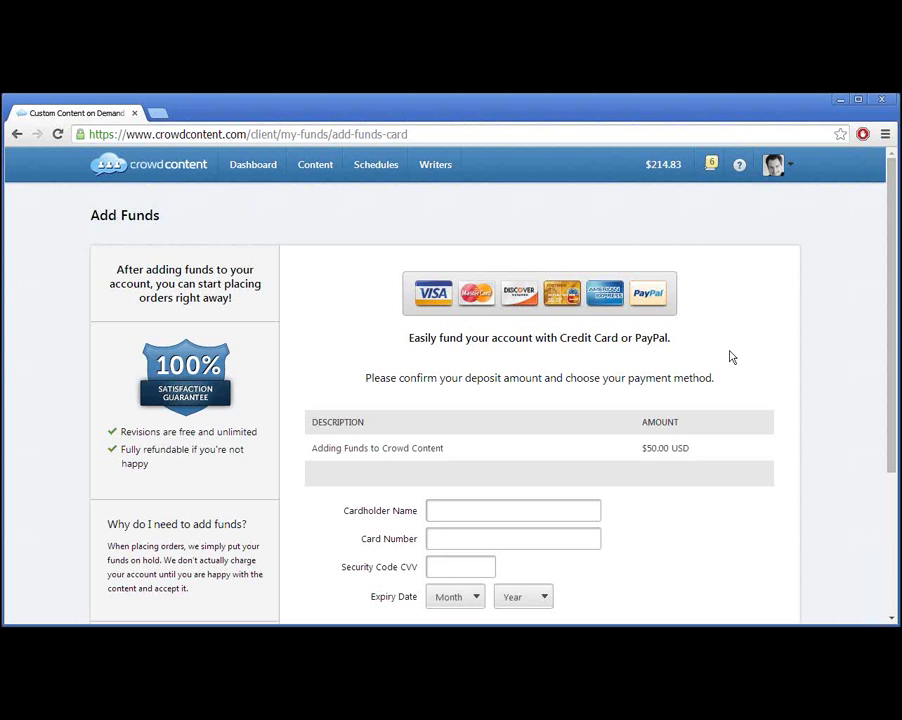
- Open the account's deposit history and look through the list of past deposits
left_click(776, 168)
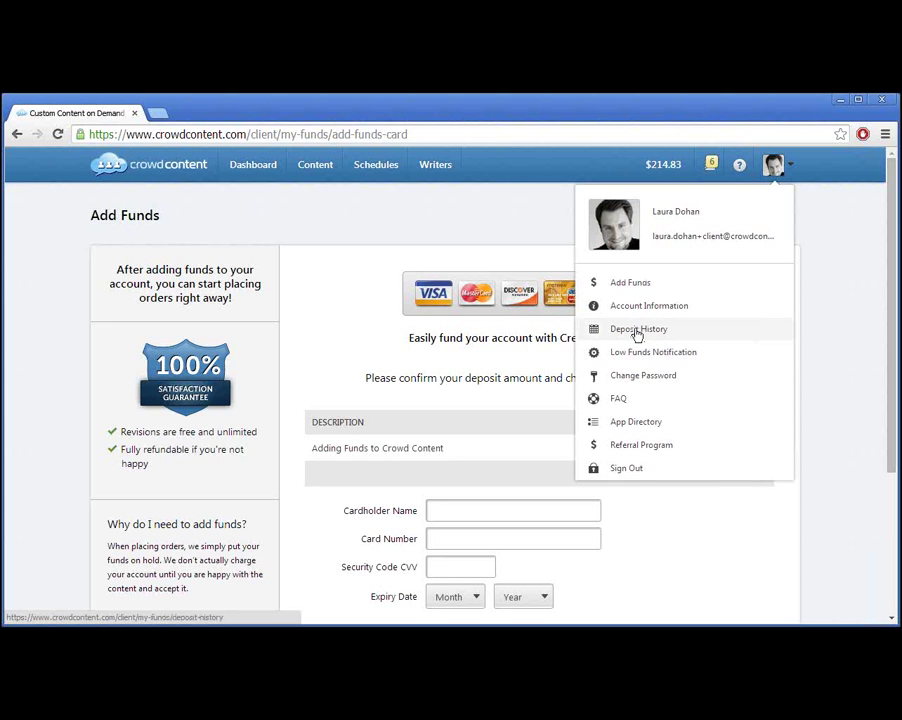
left_click(637, 331)
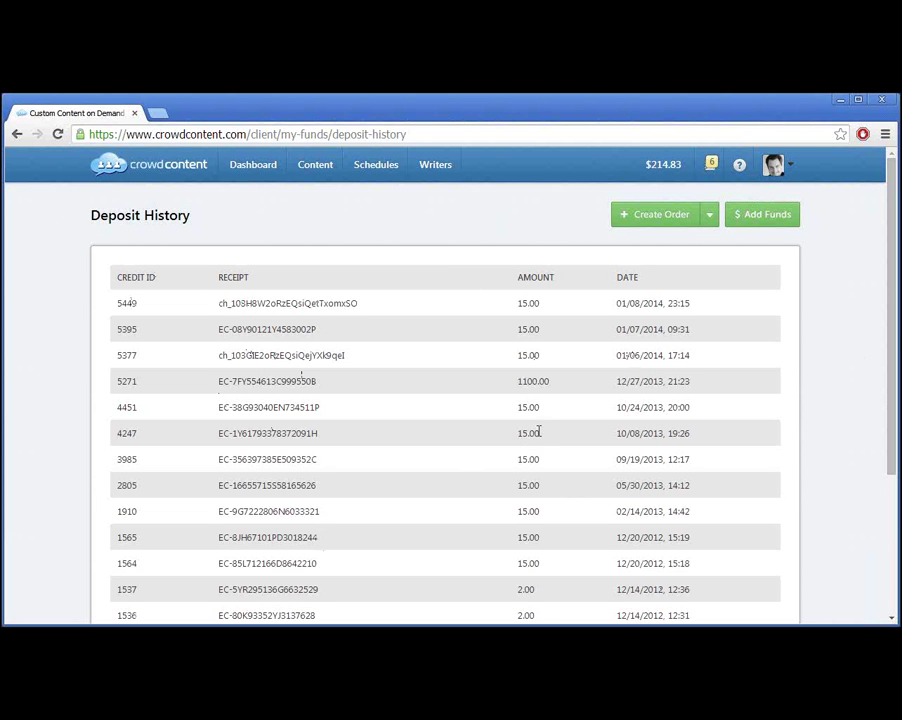
scroll(538, 427, "down", 3)
scroll(753, 489, "up", 3)
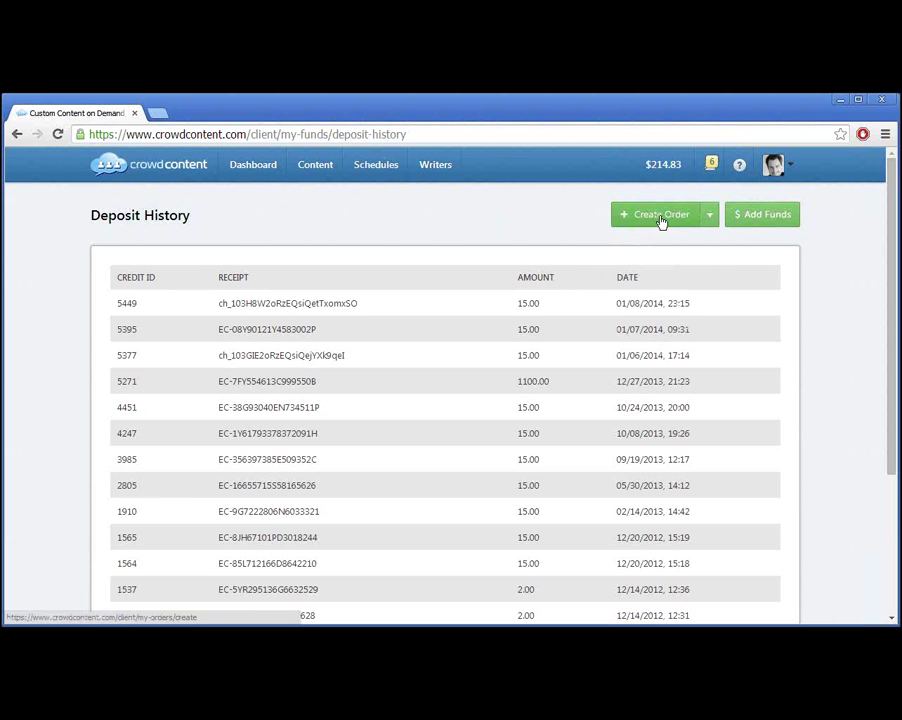
- Start a new content order of the Custom type and check the other order types on offer
left_click(707, 217)
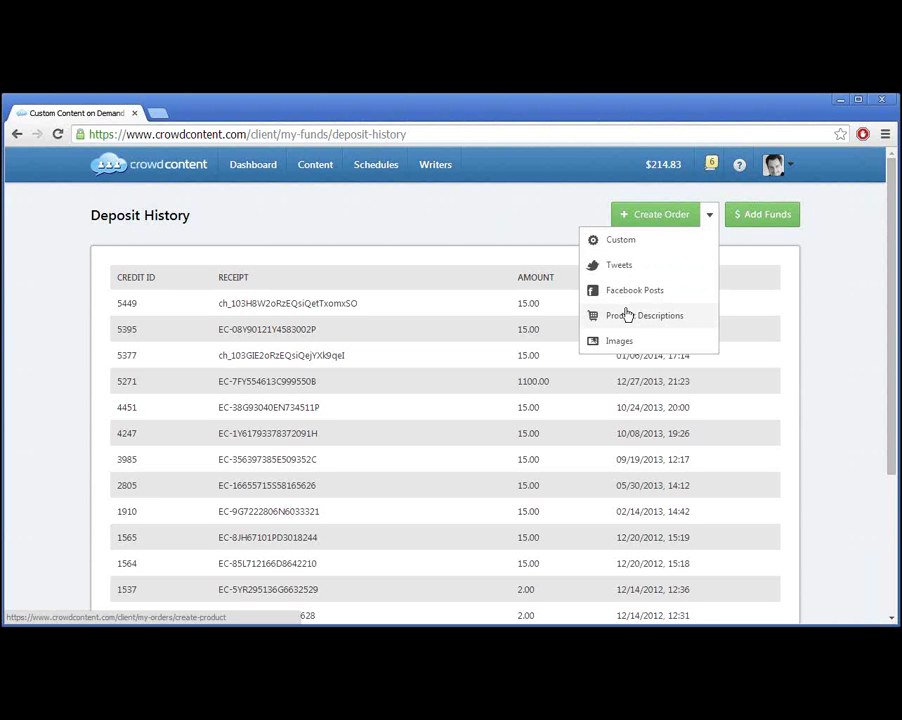
left_click(626, 244)
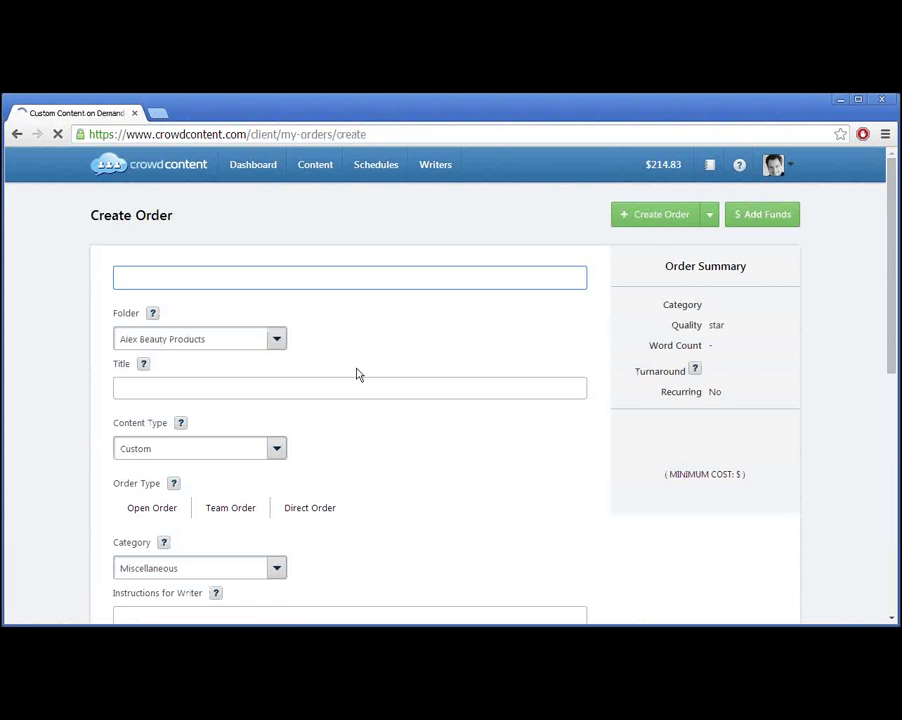
scroll(458, 384, "down", 1)
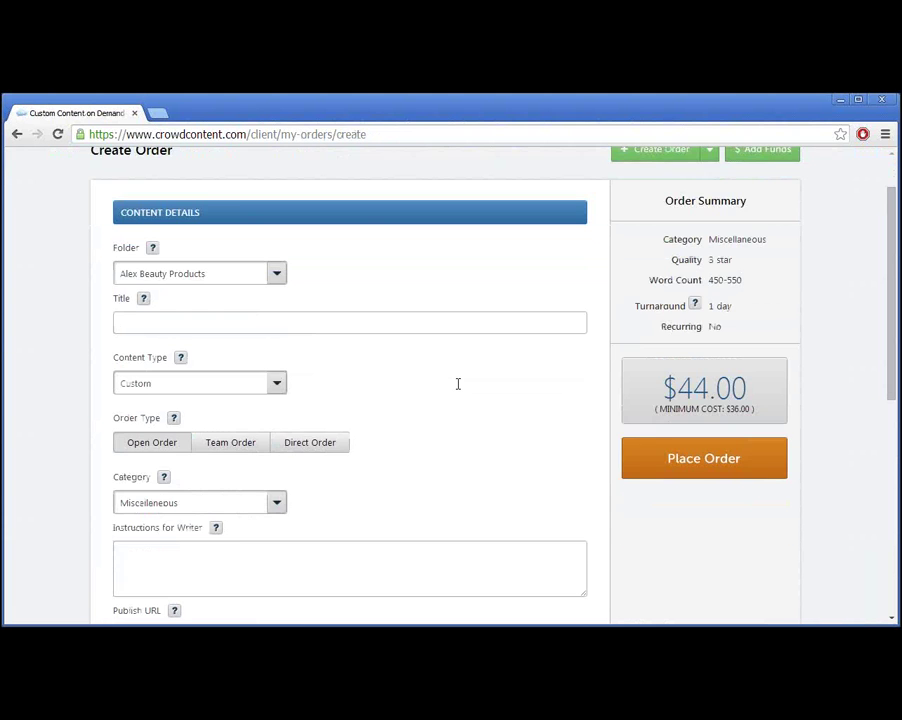
scroll(458, 384, "up", 1)
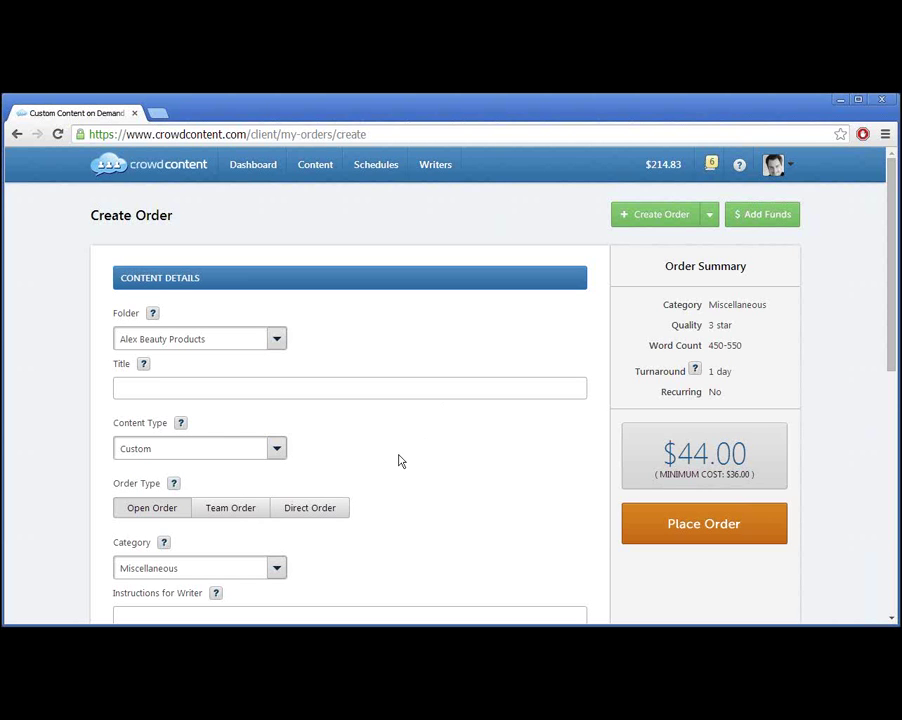
left_click(709, 218)
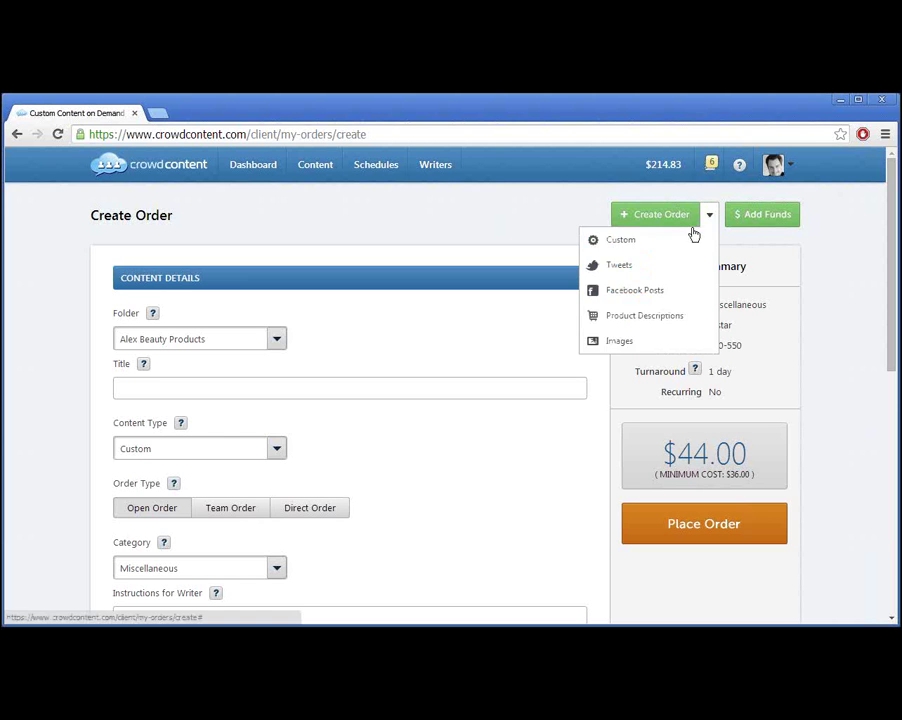
left_click(324, 328)
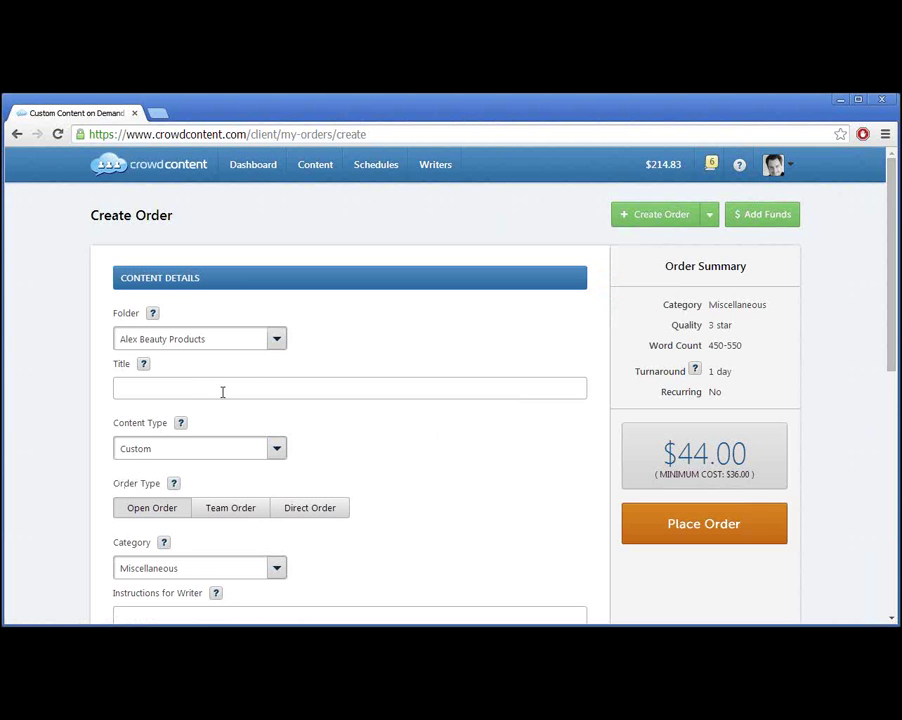
- Title the order "Blog post for Alex Beauty Products"
scroll(312, 336, "down", 1)
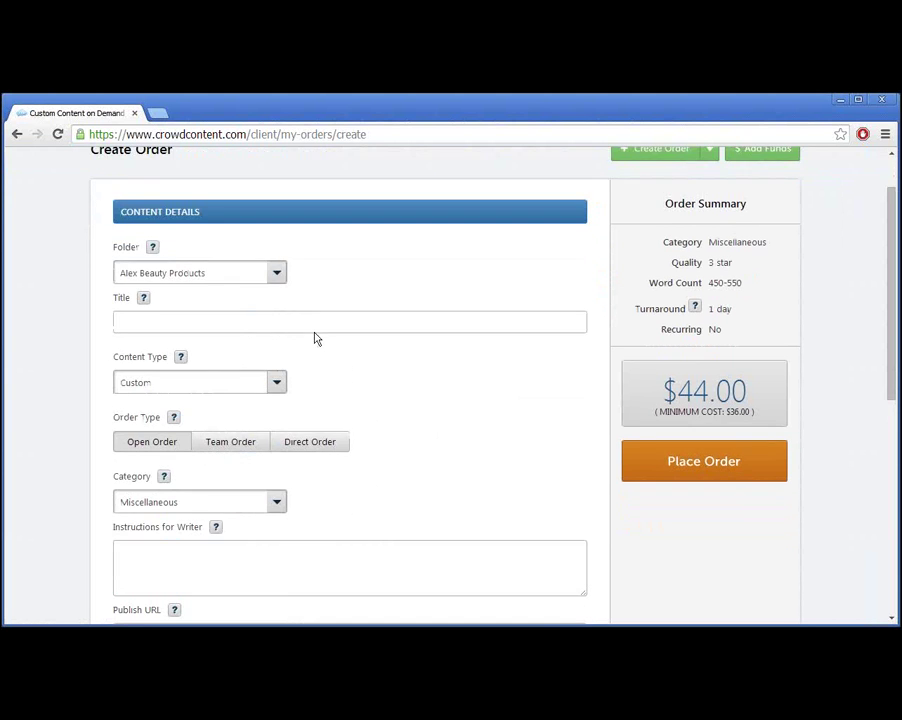
scroll(322, 344, "up", 1)
scroll(334, 338, "down", 1)
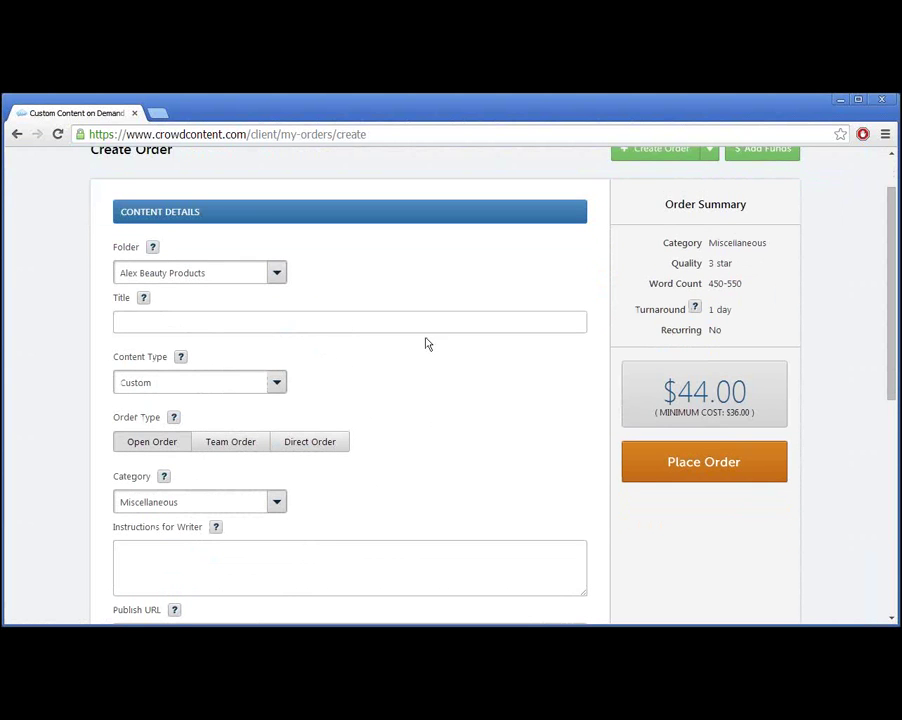
left_click(136, 320)
type("Blog post for Alex Beau")
type("ty Products")
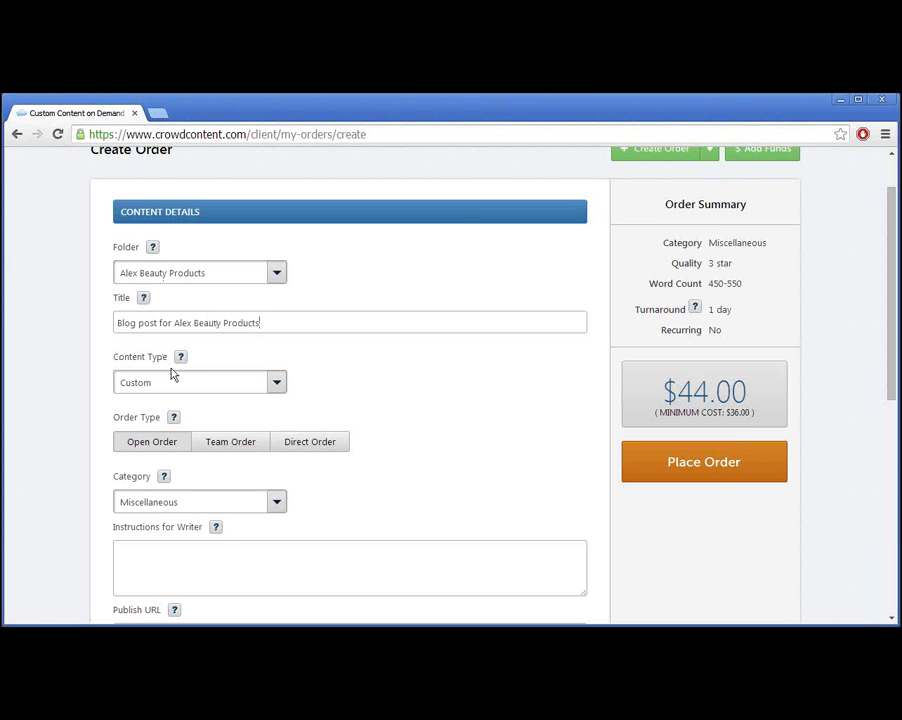
- Examine the order form's content type, order type, category, writer instructions, URL, writer quality and word count settings
scroll(238, 387, "down", 1)
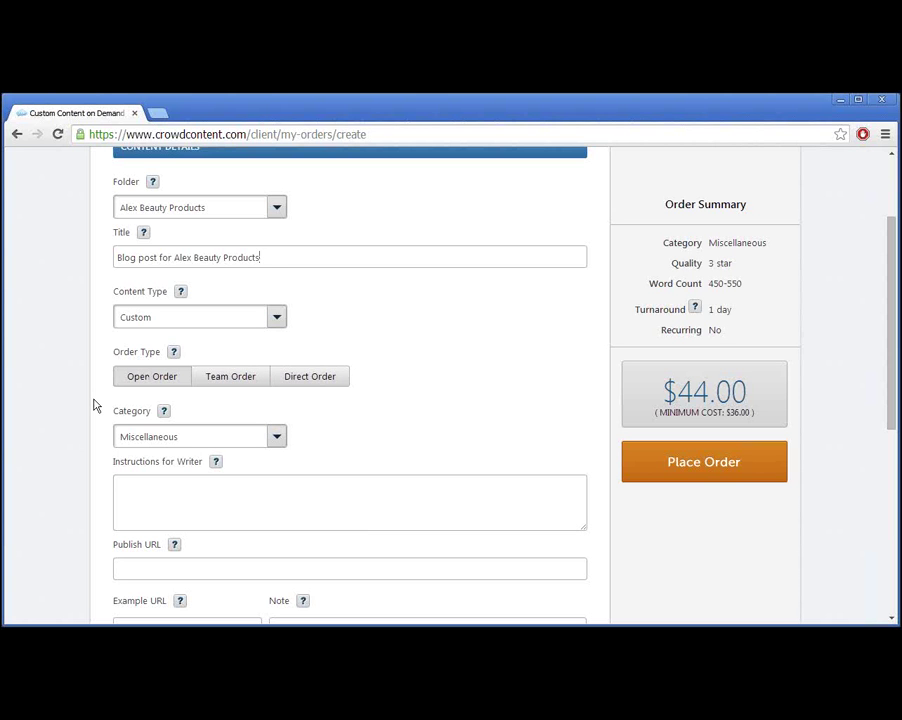
scroll(94, 405, "down", 3)
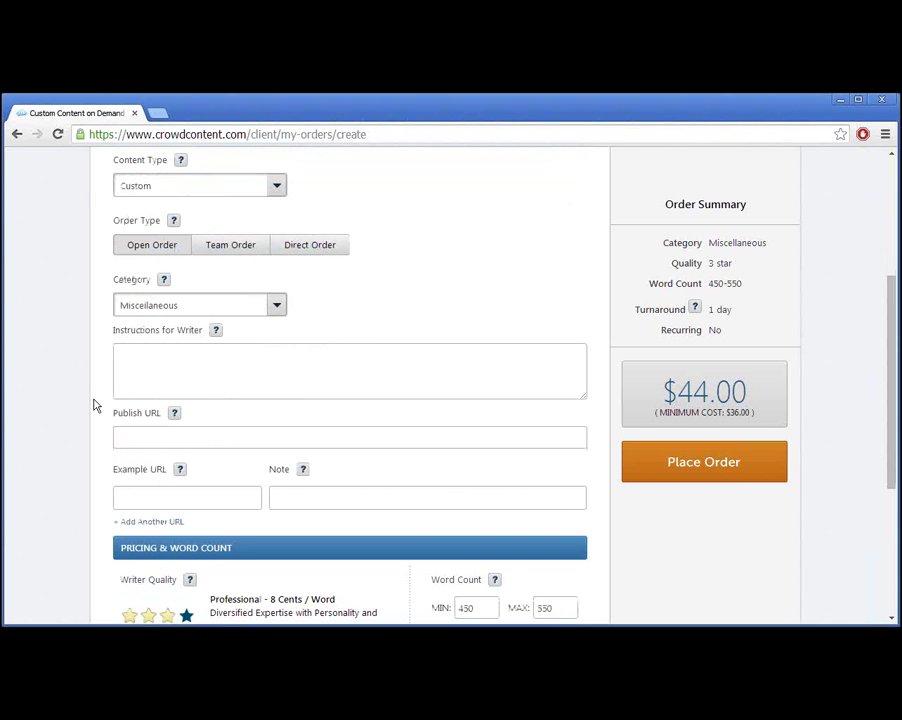
scroll(94, 405, "down", 1)
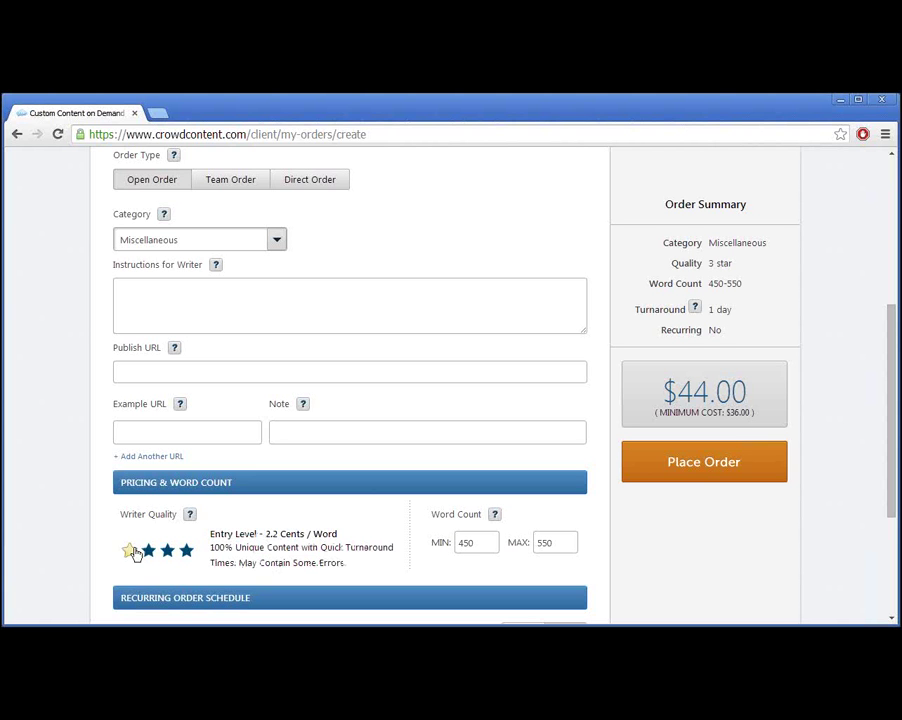
scroll(350, 400, "up", 2)
scroll(217, 436, "down", 1)
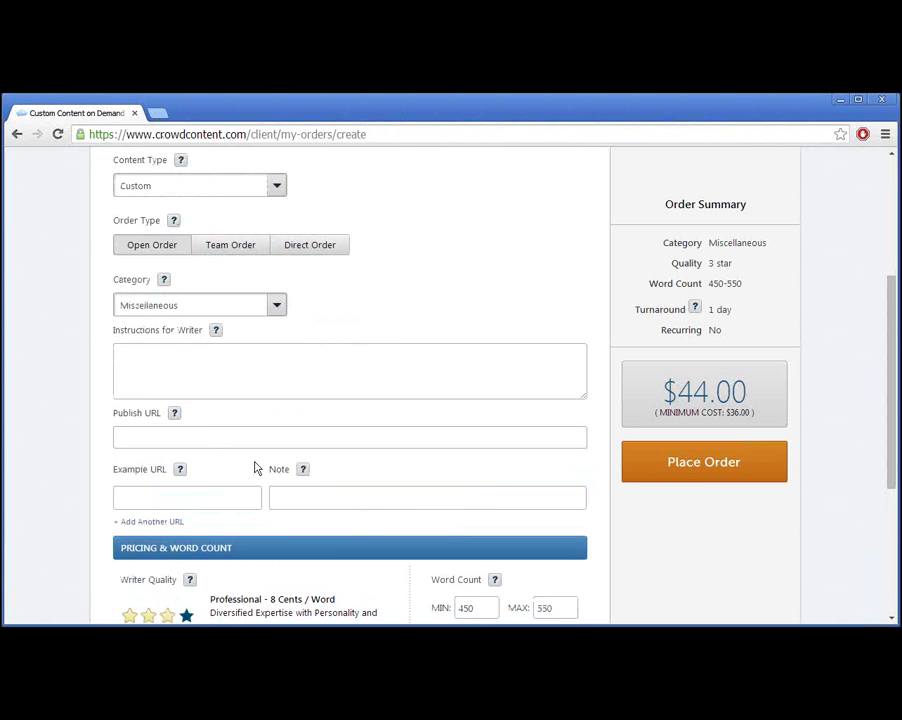
scroll(255, 466, "down", 2)
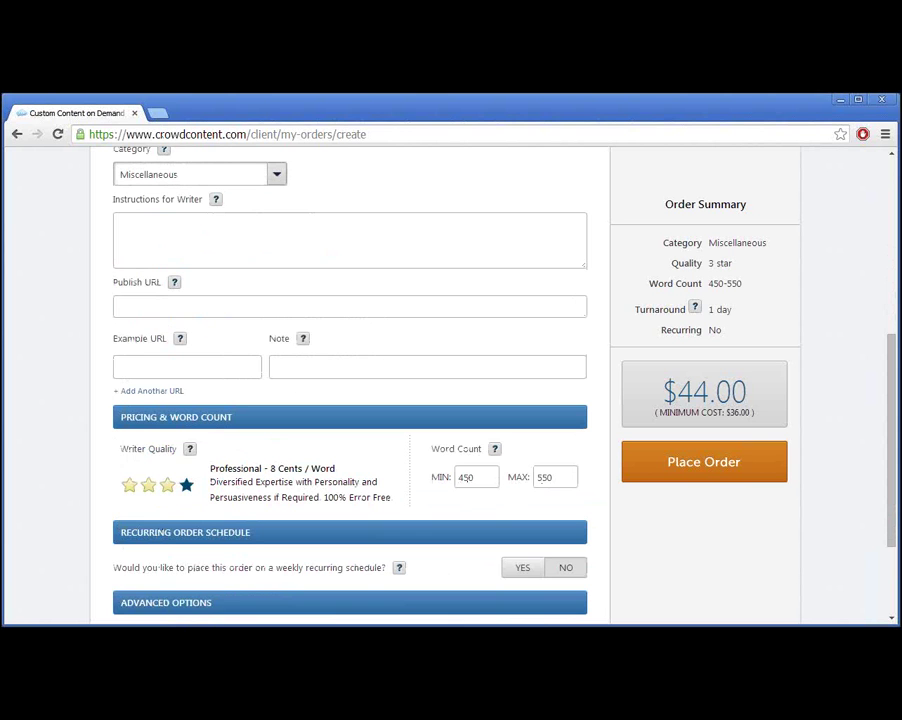
scroll(37, 348, "up", 2)
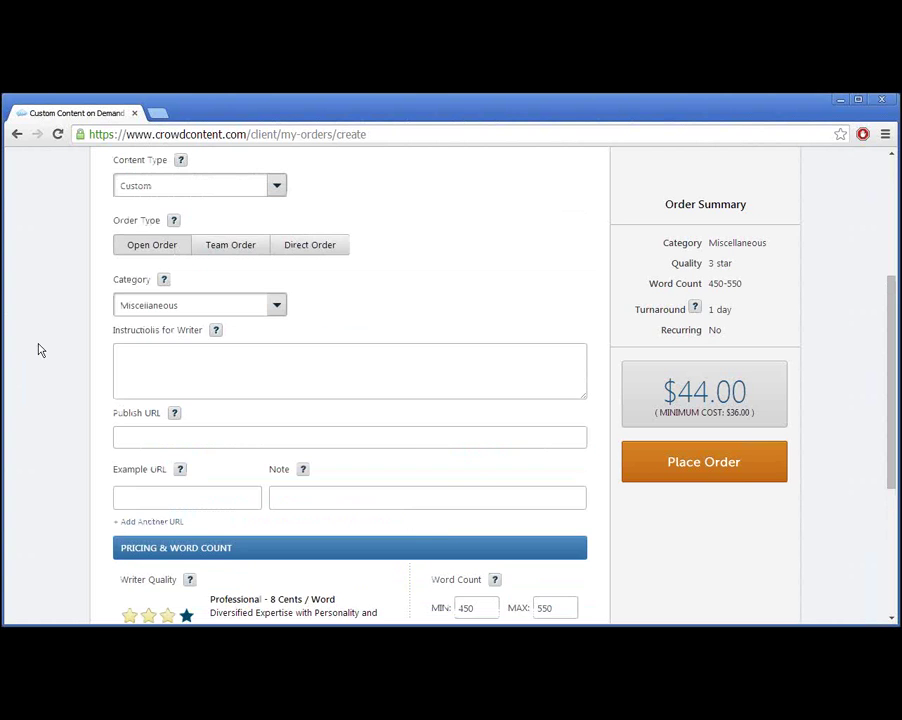
scroll(37, 348, "down", 1)
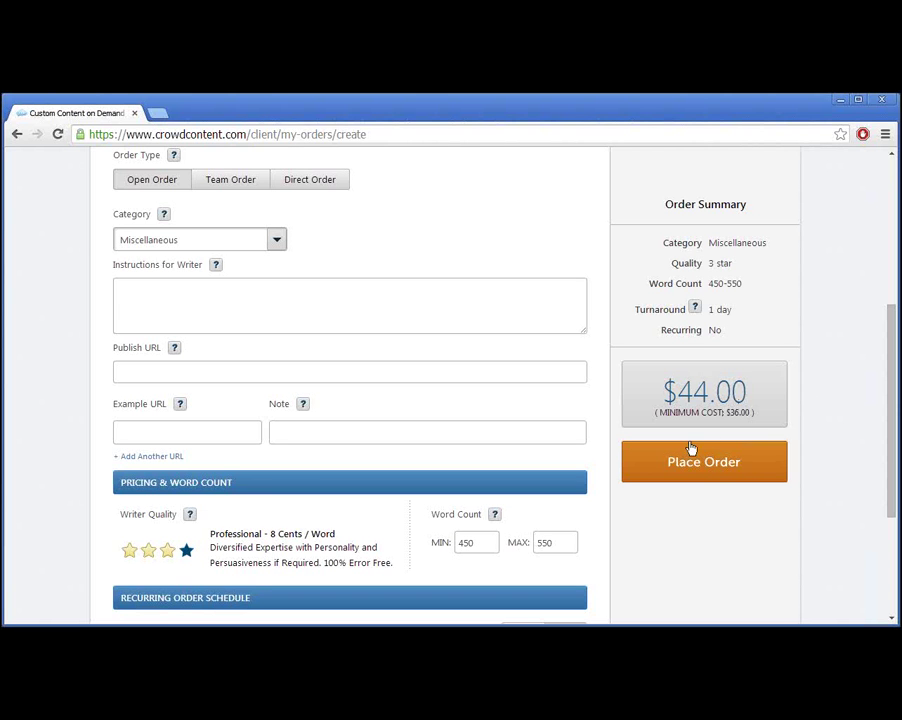
scroll(427, 397, "up", 2)
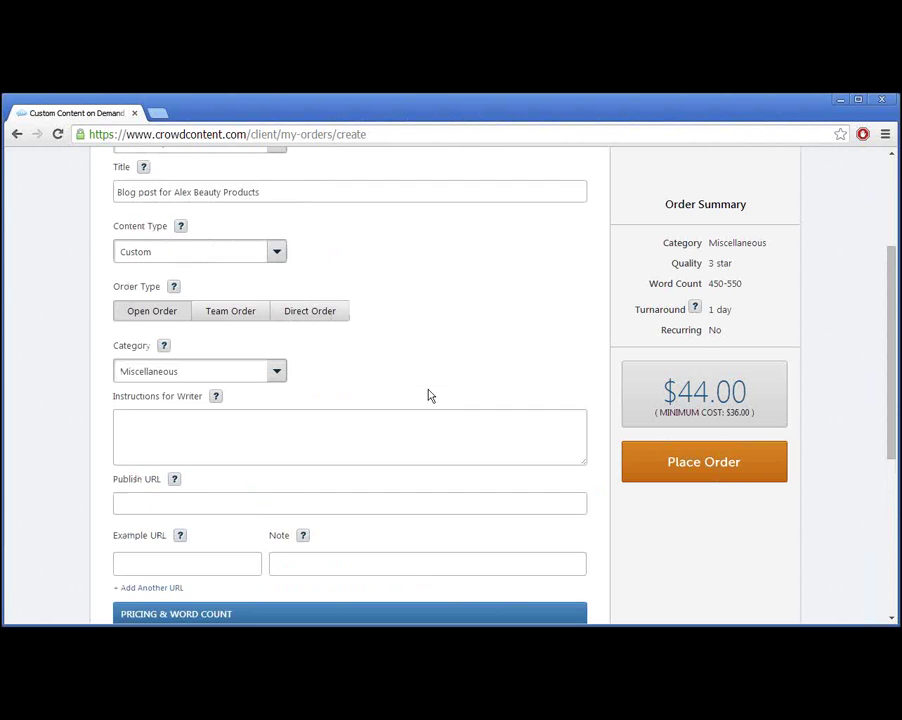
left_click(139, 433)
scroll(240, 263, "down", 2)
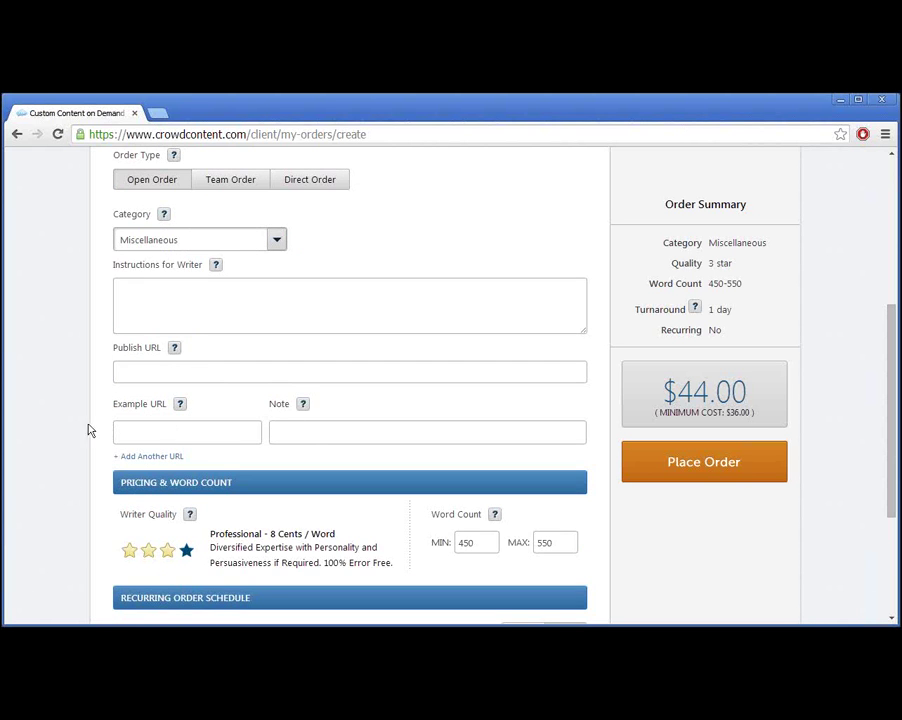
scroll(129, 352, "up", 2)
scroll(131, 354, "down", 3)
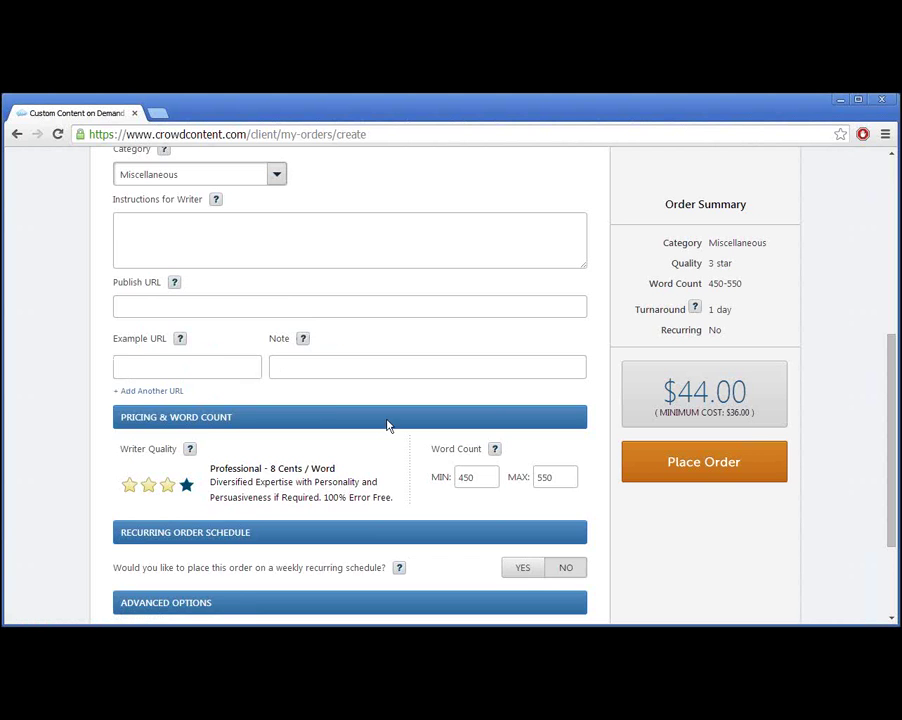
- Enable the weekly recurring schedule for the order
scroll(388, 425, "down", 3)
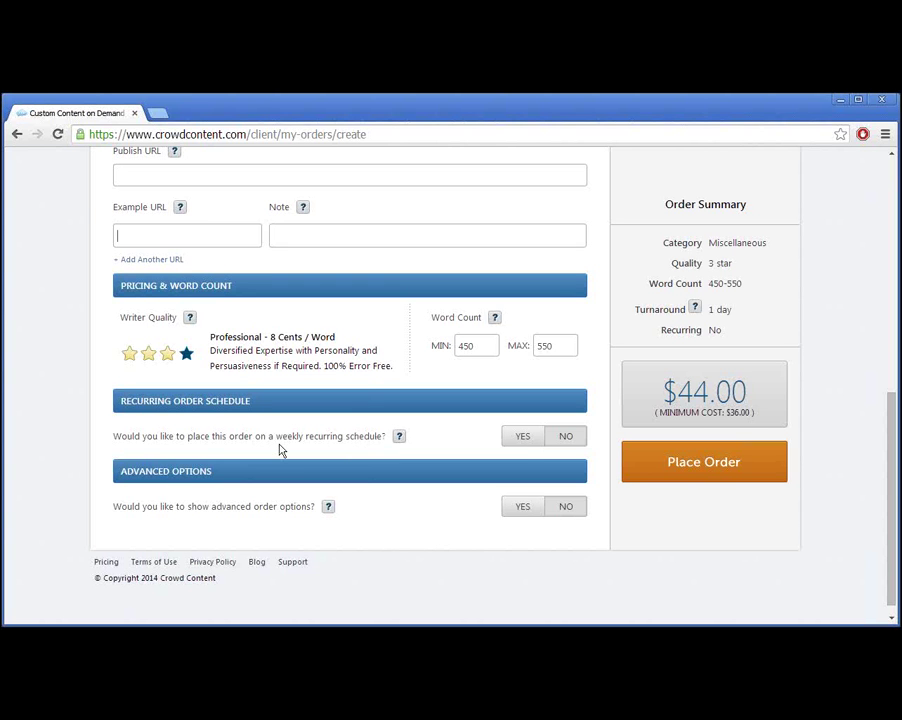
left_click(520, 438)
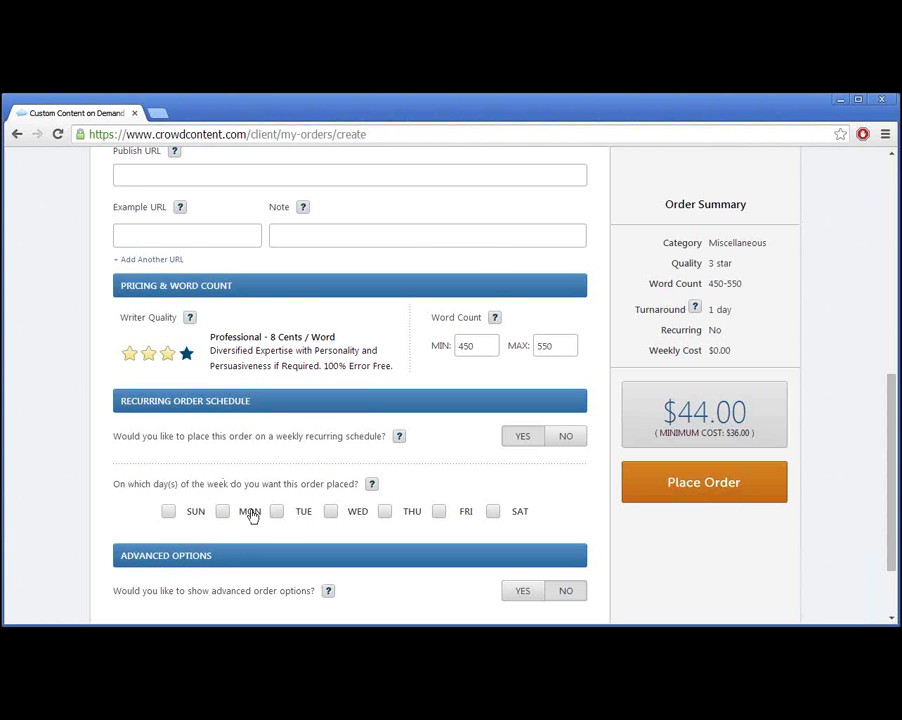
scroll(252, 516, "down", 2)
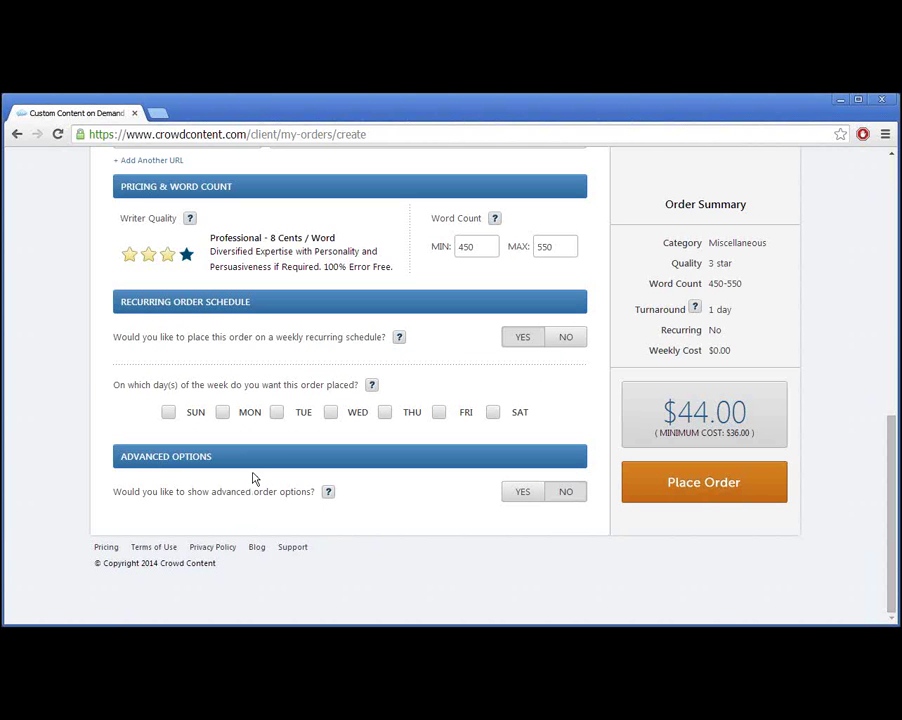
- Show the advanced order options and examine them, from keywords and the available languages to voice tone, content purpose, call to action and attachments
left_click(525, 492)
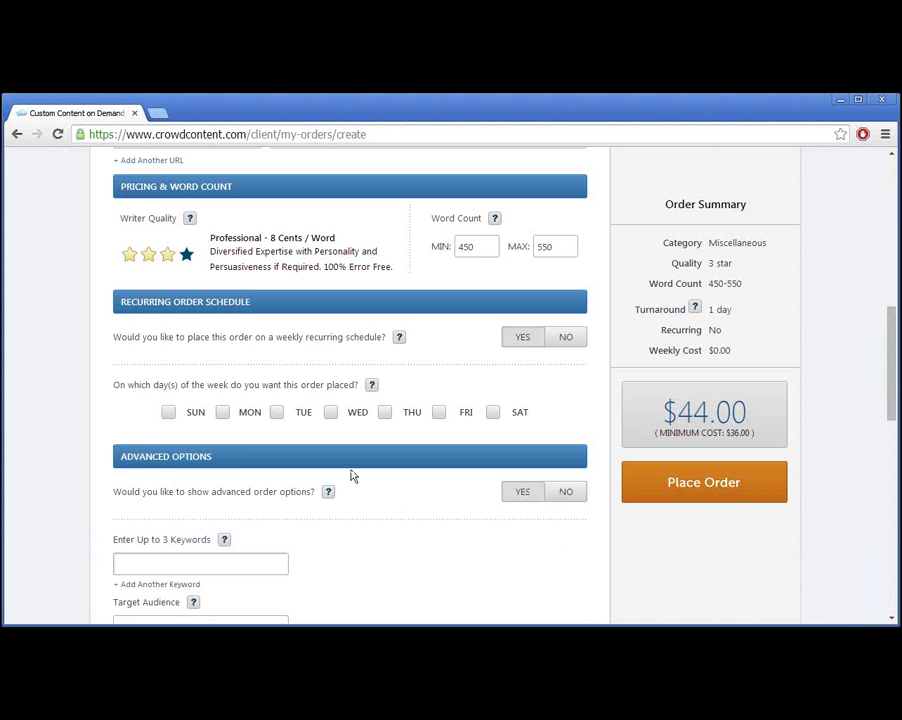
scroll(350, 474, "down", 3)
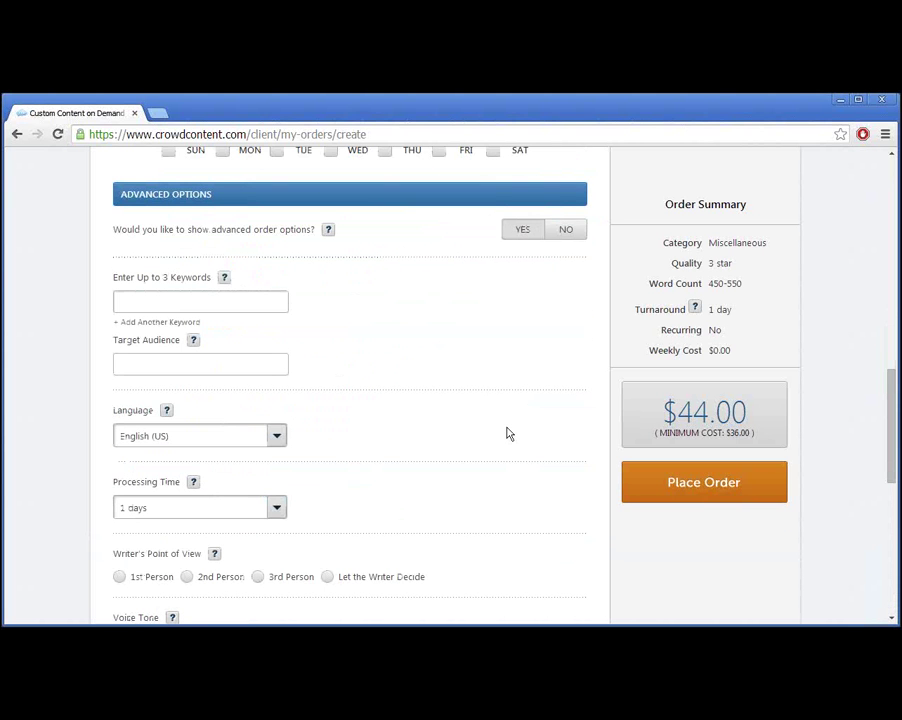
scroll(505, 430, "down", 1)
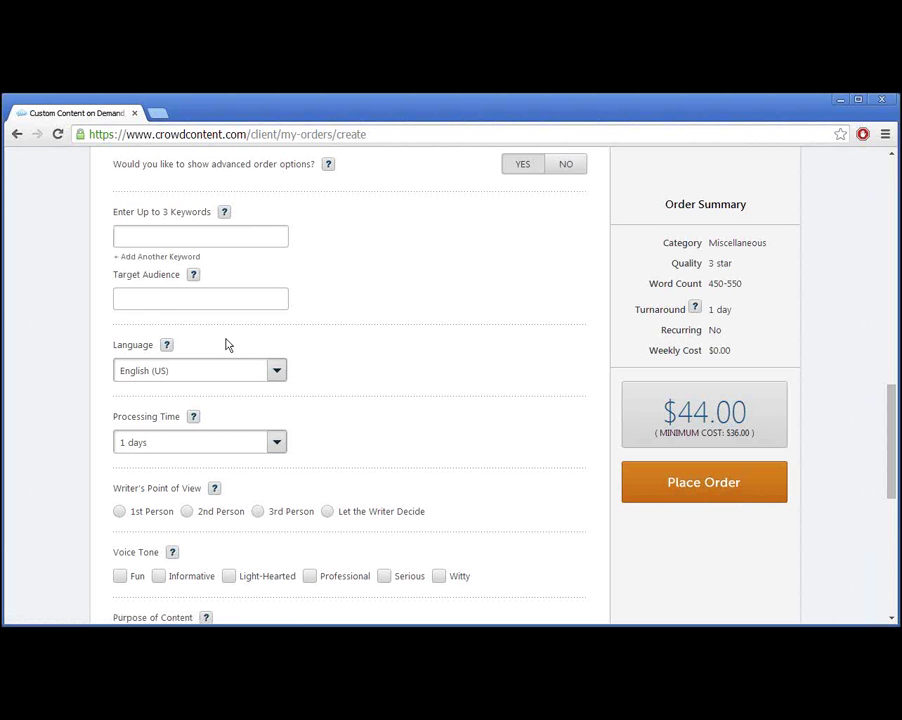
left_click(277, 374)
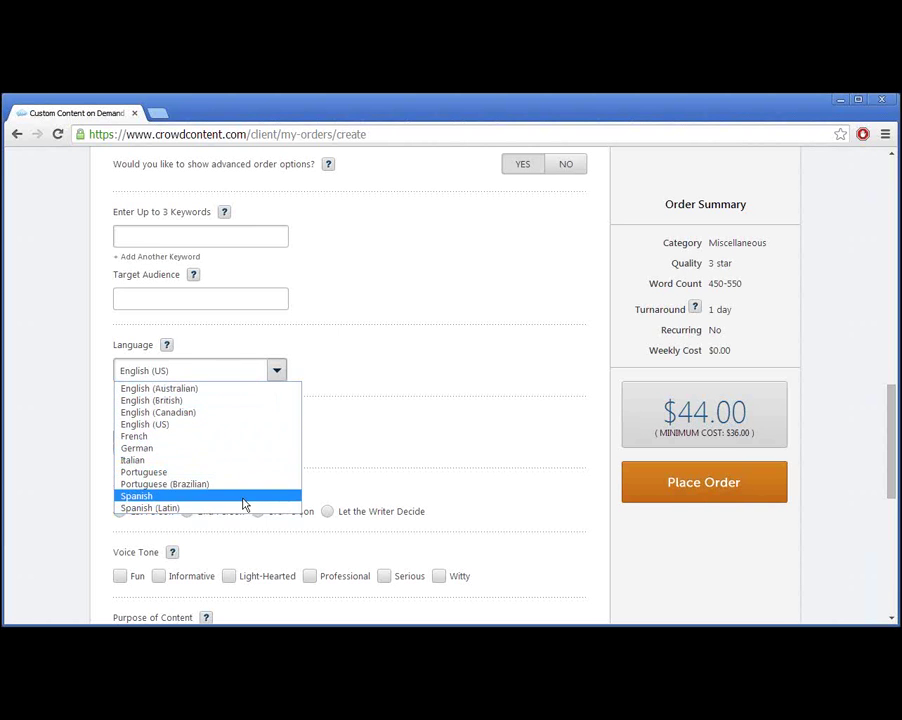
left_click(380, 355)
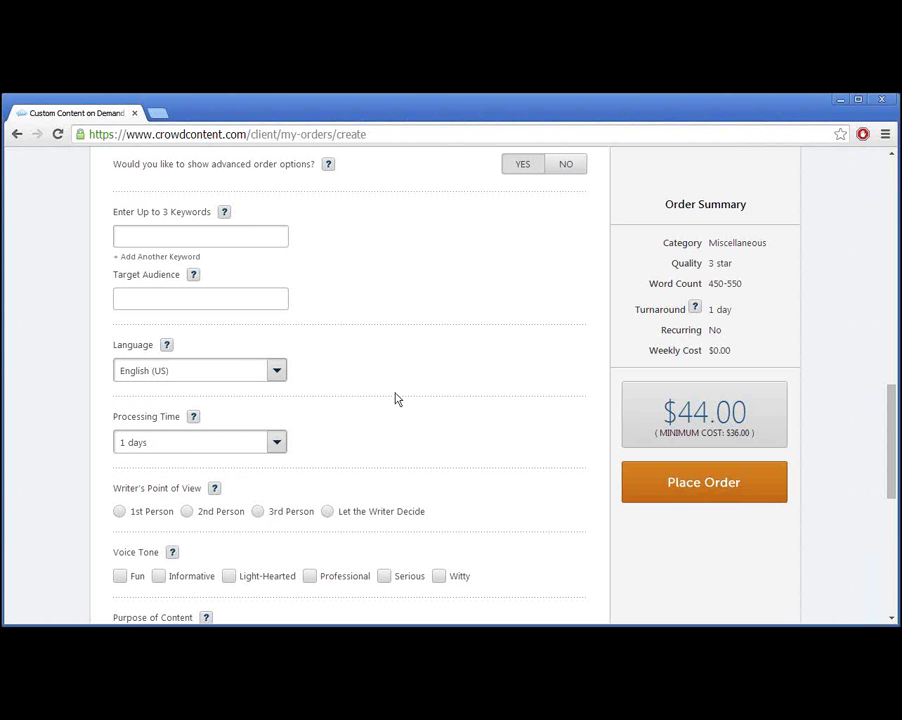
scroll(395, 400, "down", 2)
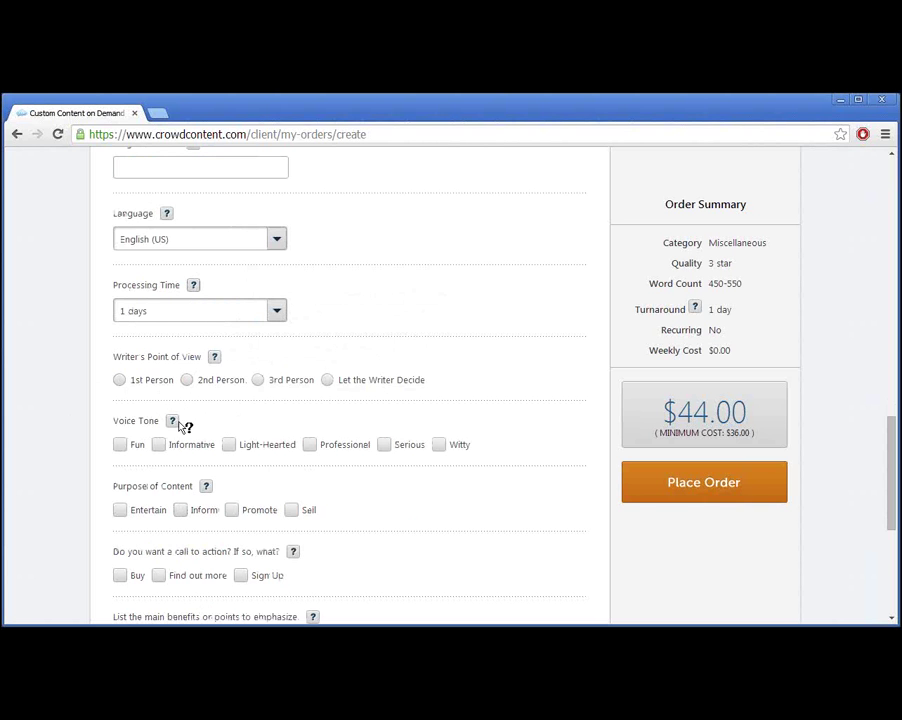
scroll(186, 521, "down", 1)
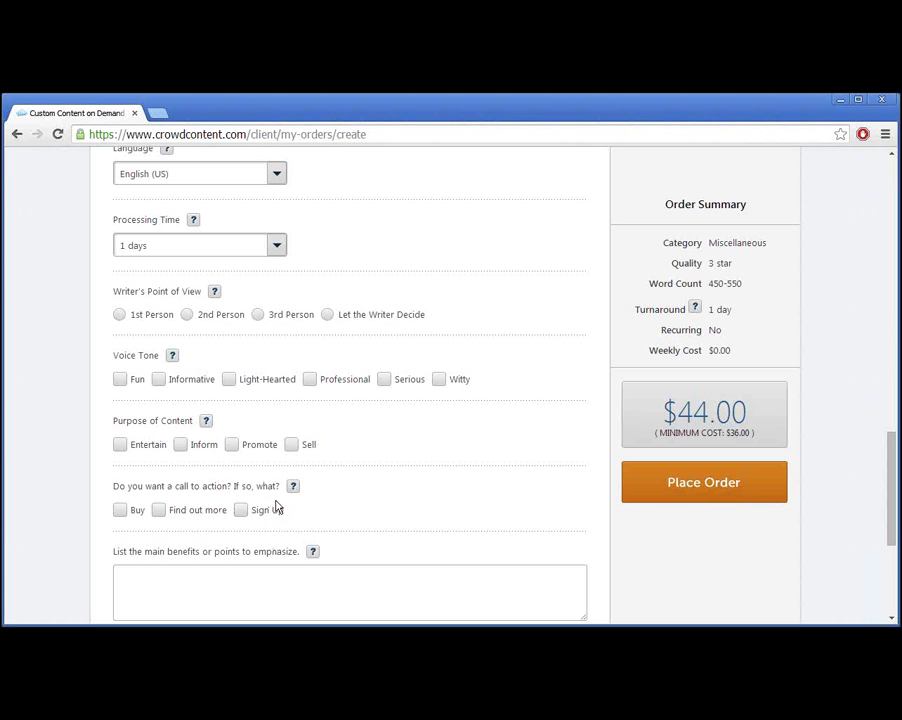
scroll(435, 510, "down", 1)
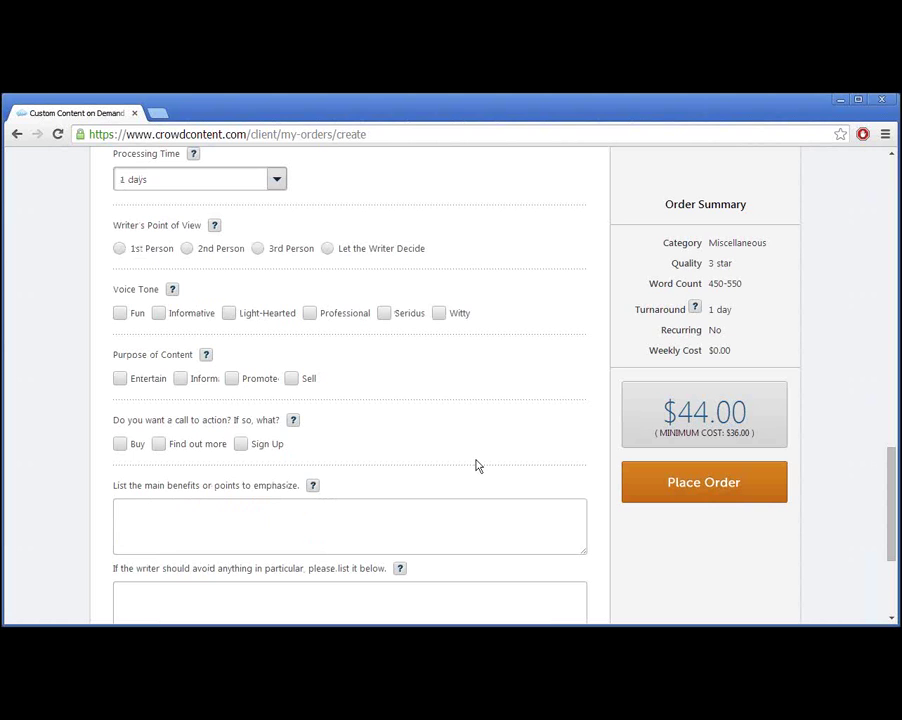
scroll(477, 462, "down", 3)
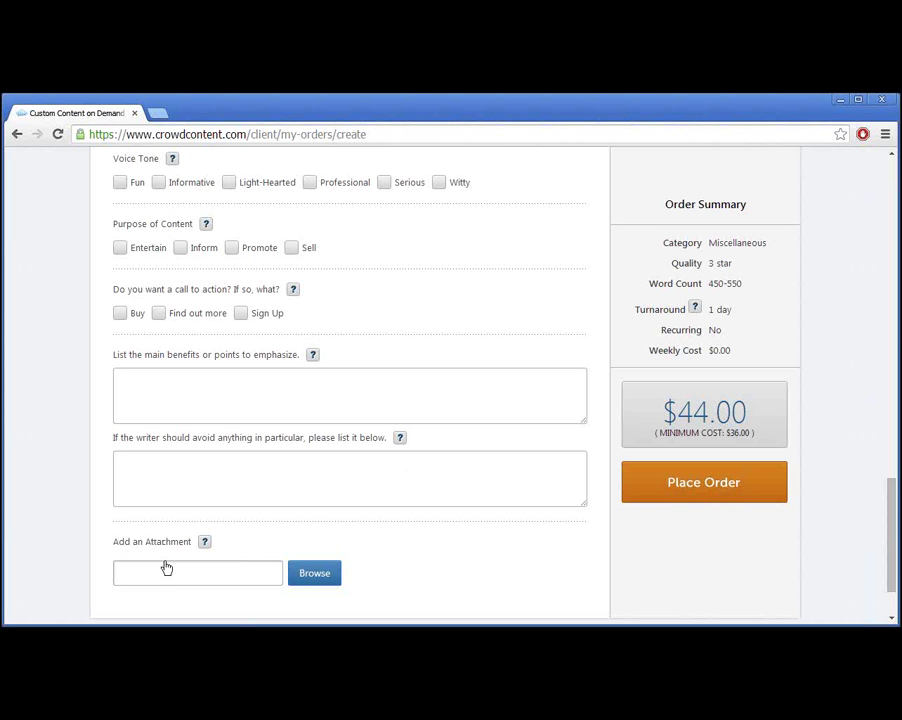
- Change the order type to Team Order and assign it to the Admin Team
scroll(216, 508, "up", 10)
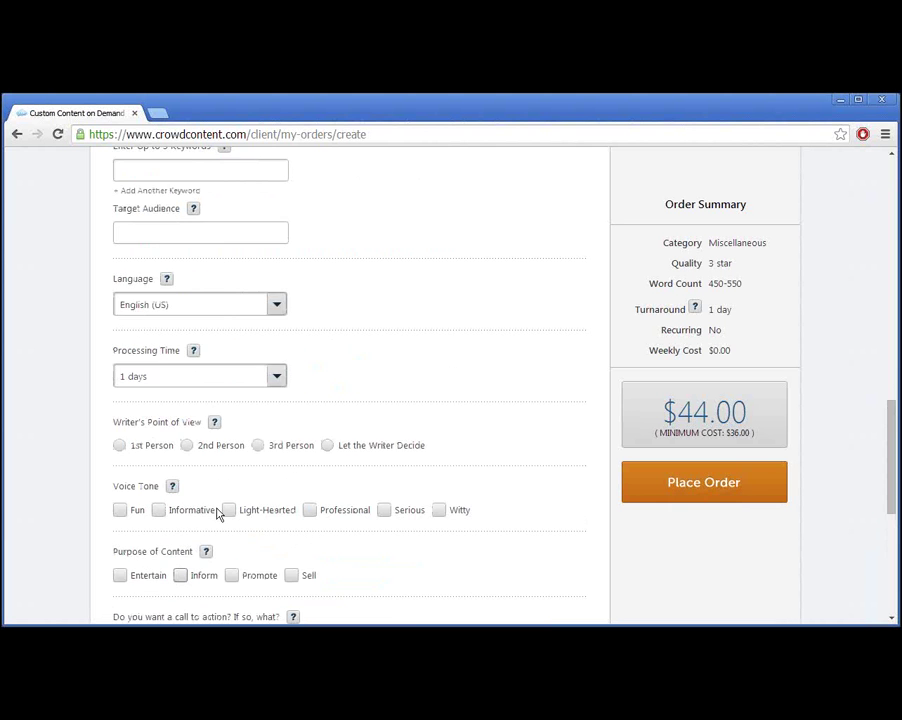
scroll(216, 508, "up", 3)
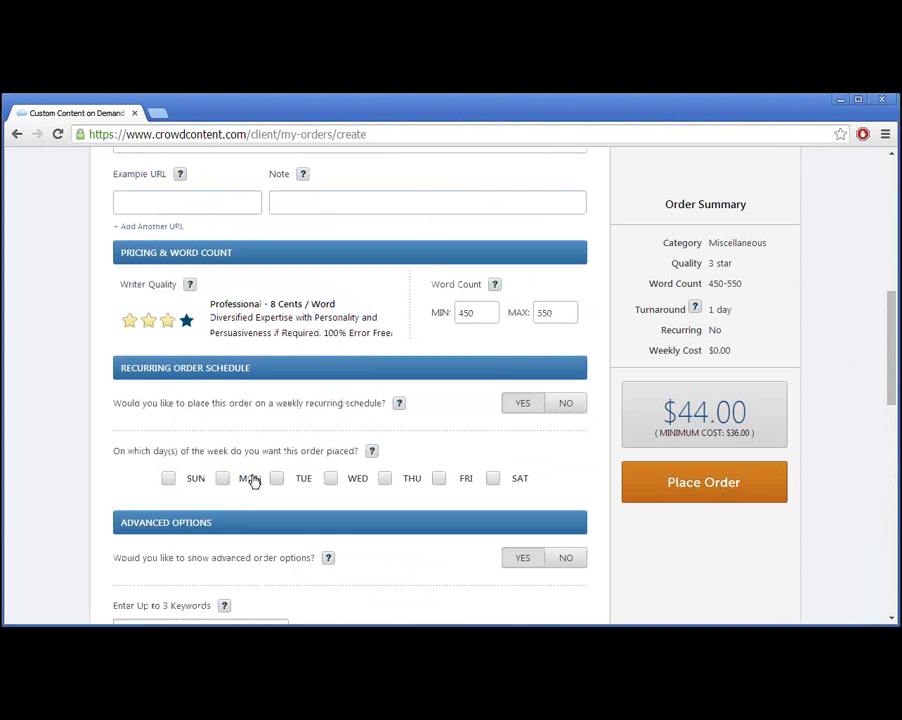
scroll(294, 447, "up", 7)
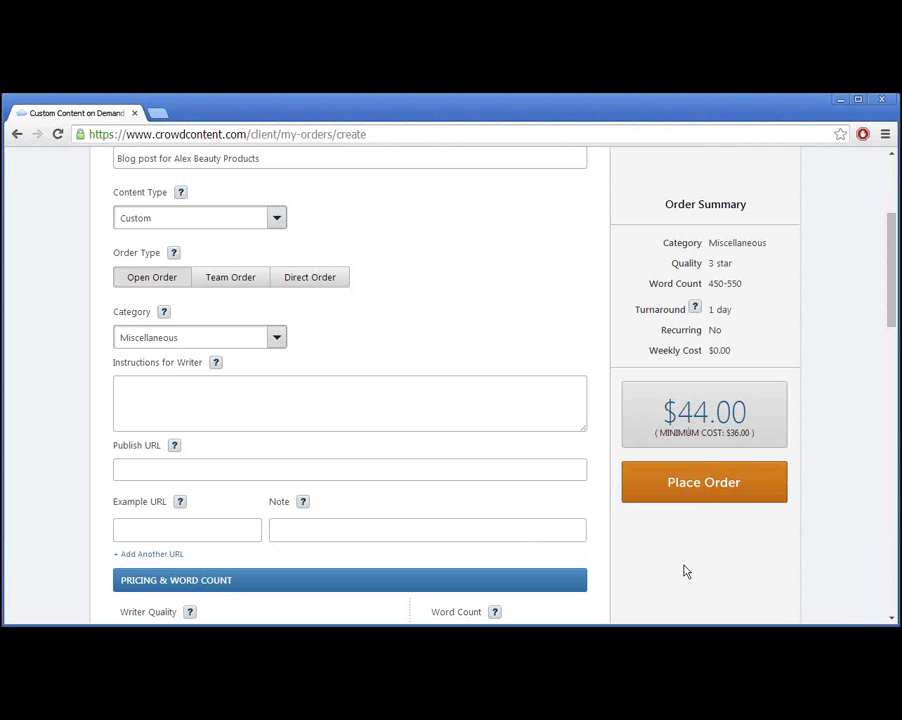
scroll(676, 567, "up", 3)
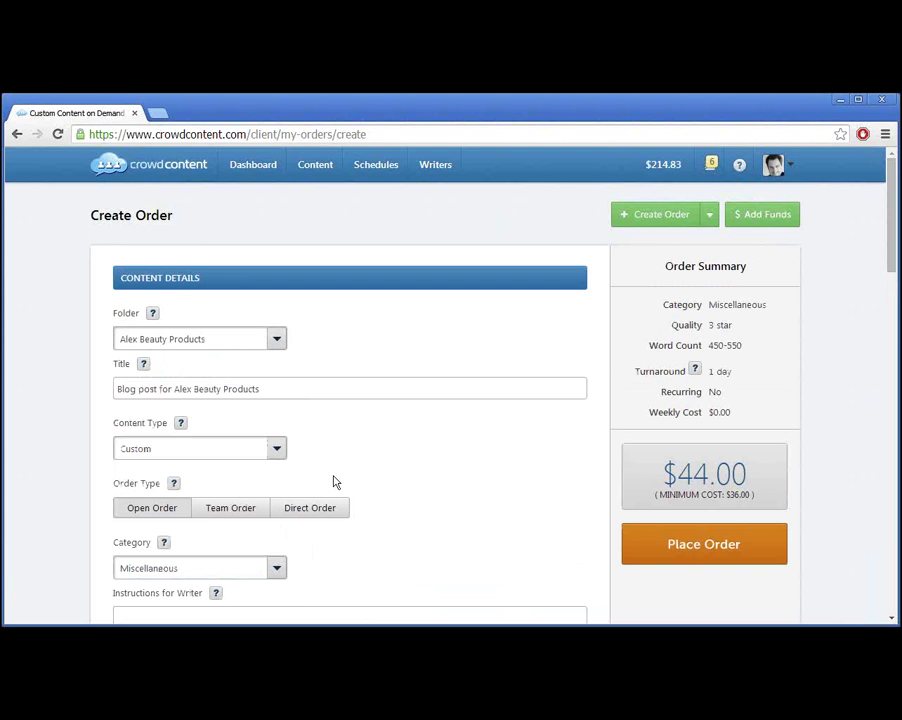
scroll(335, 482, "down", 1)
scroll(498, 452, "down", 2)
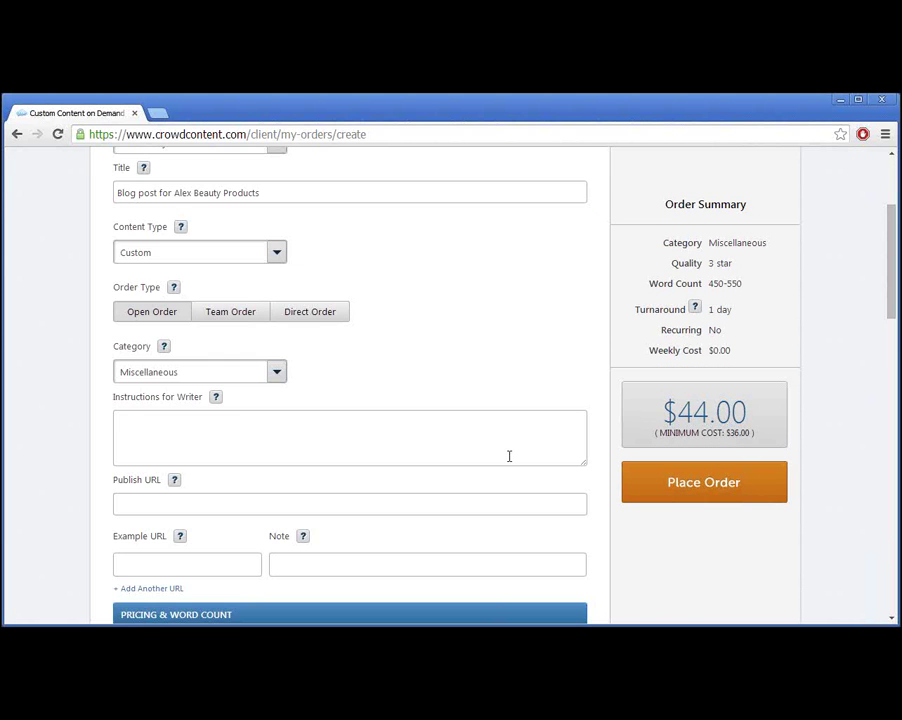
scroll(506, 460, "up", 2)
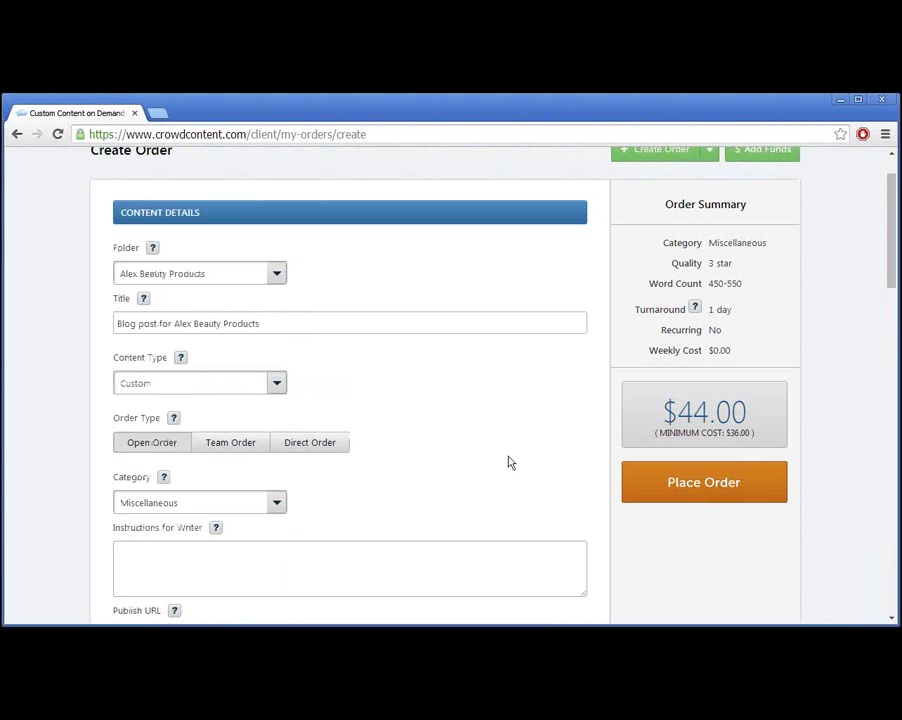
left_click(257, 449)
left_click(435, 452)
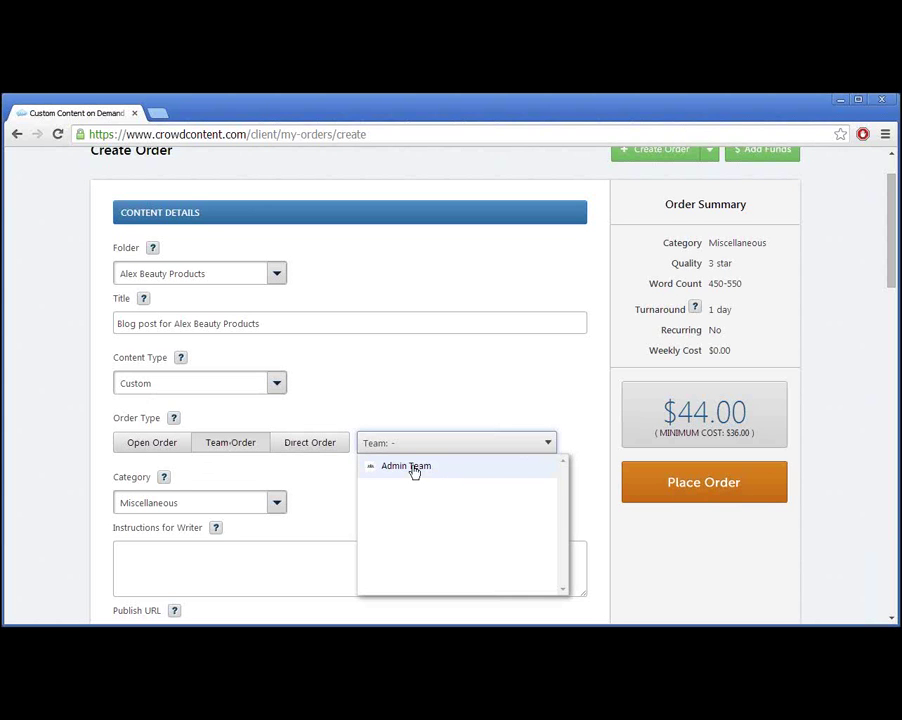
left_click(415, 472)
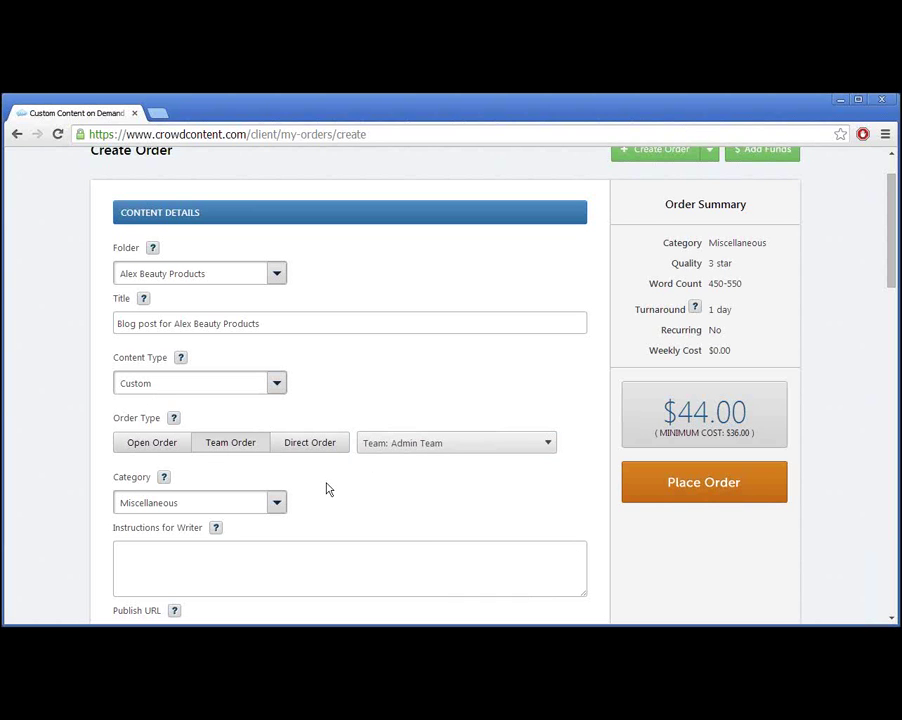
- Switch the order type to Direct Order and browse the writers available for it without choosing one
left_click(298, 439)
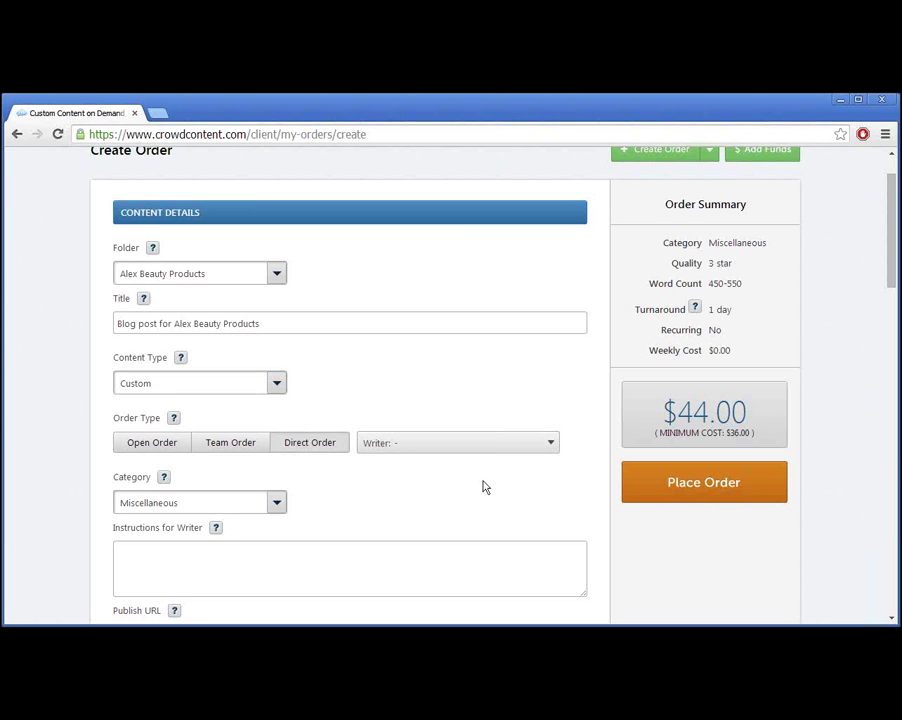
left_click(474, 446)
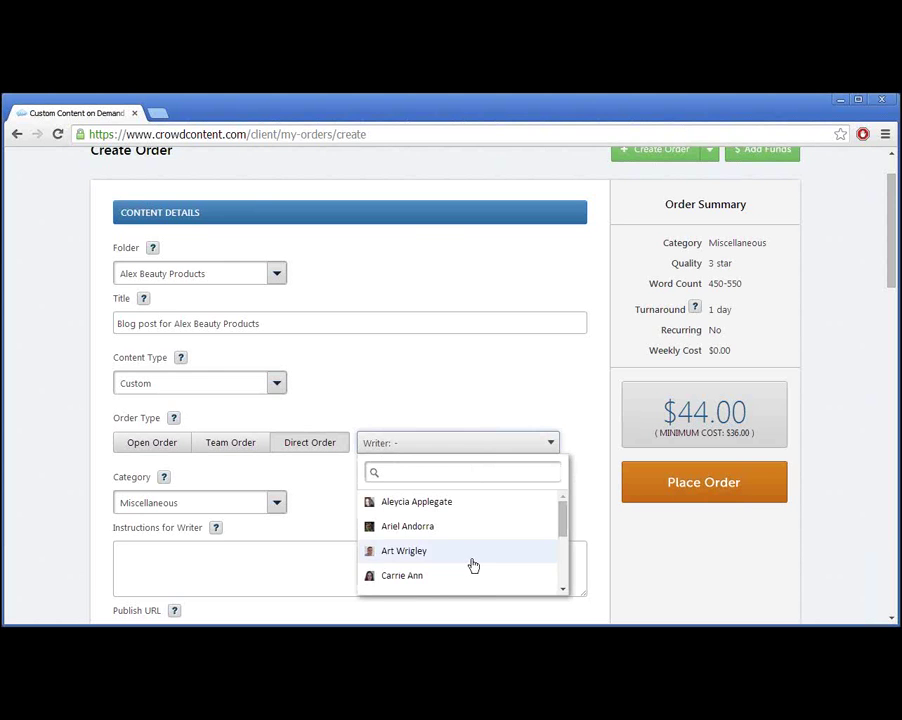
scroll(472, 558, "down", 5)
scroll(467, 490, "down", 2)
scroll(467, 485, "up", 3)
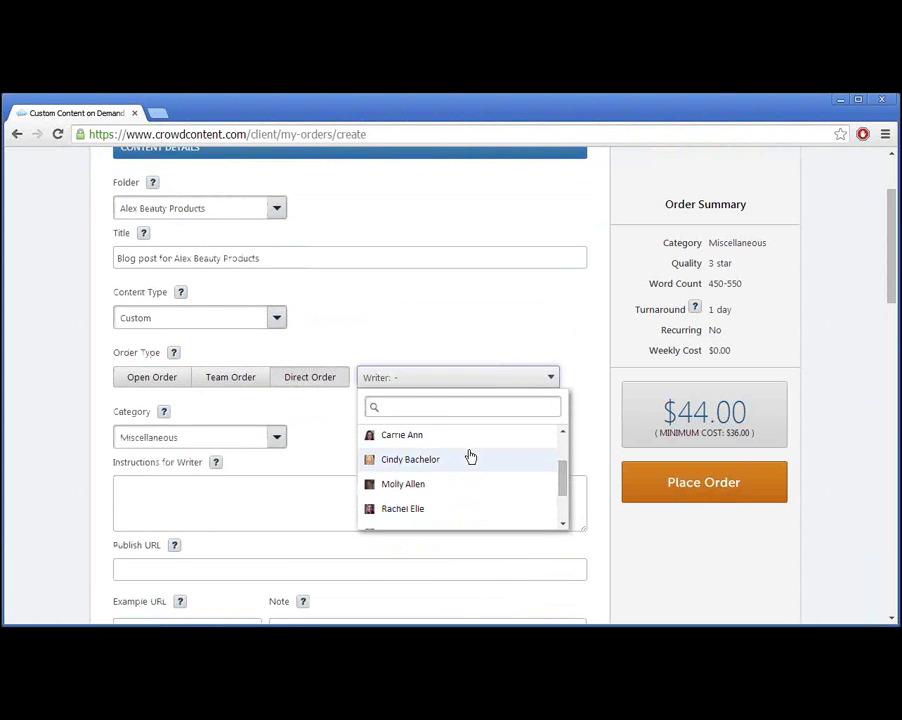
scroll(470, 457, "up", 5)
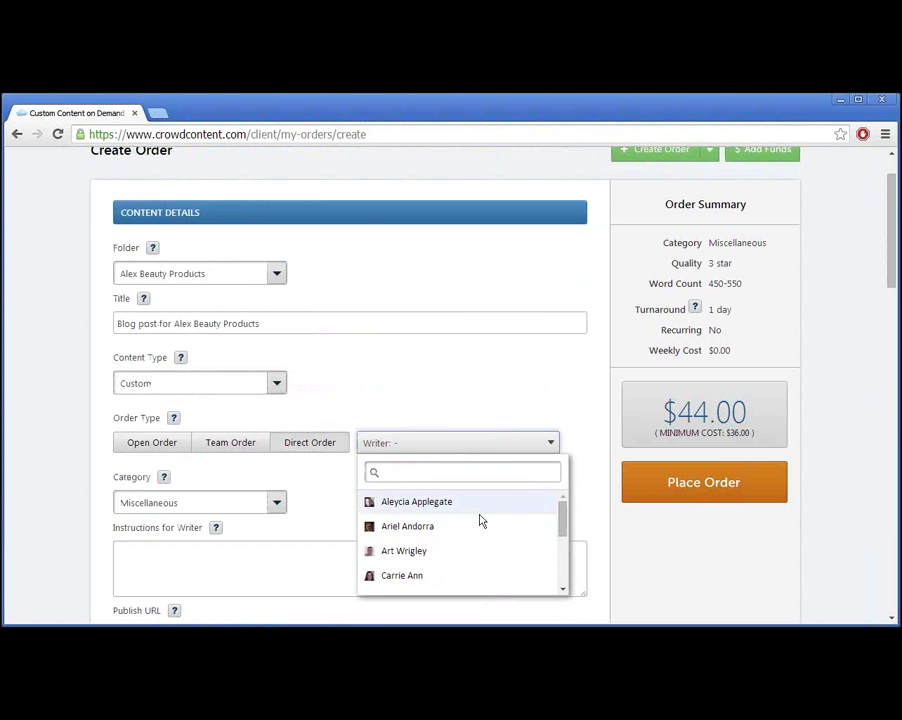
scroll(478, 516, "up", 2)
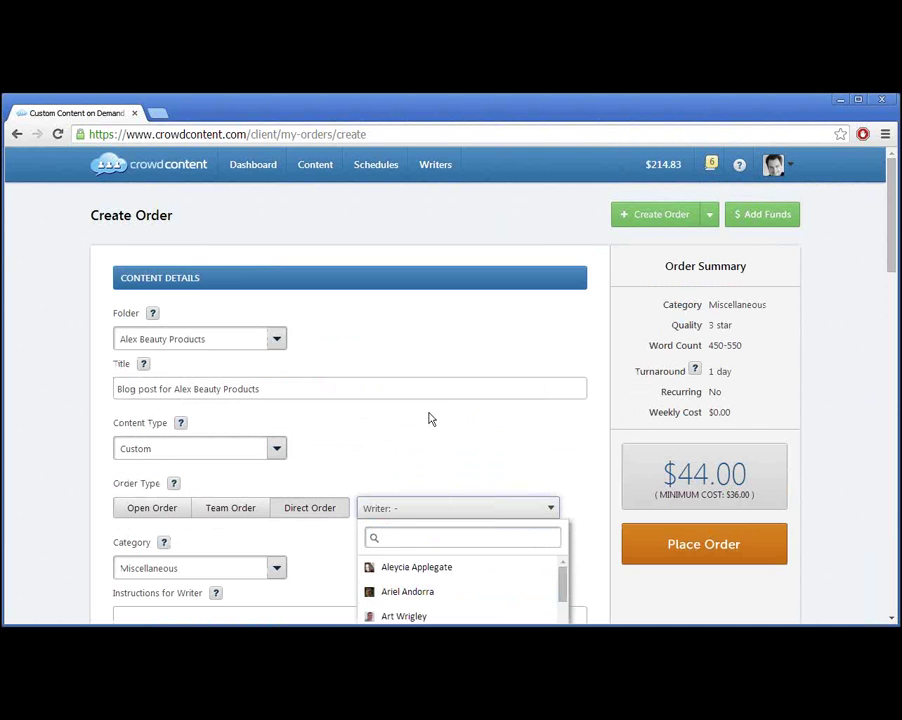
left_click(294, 546)
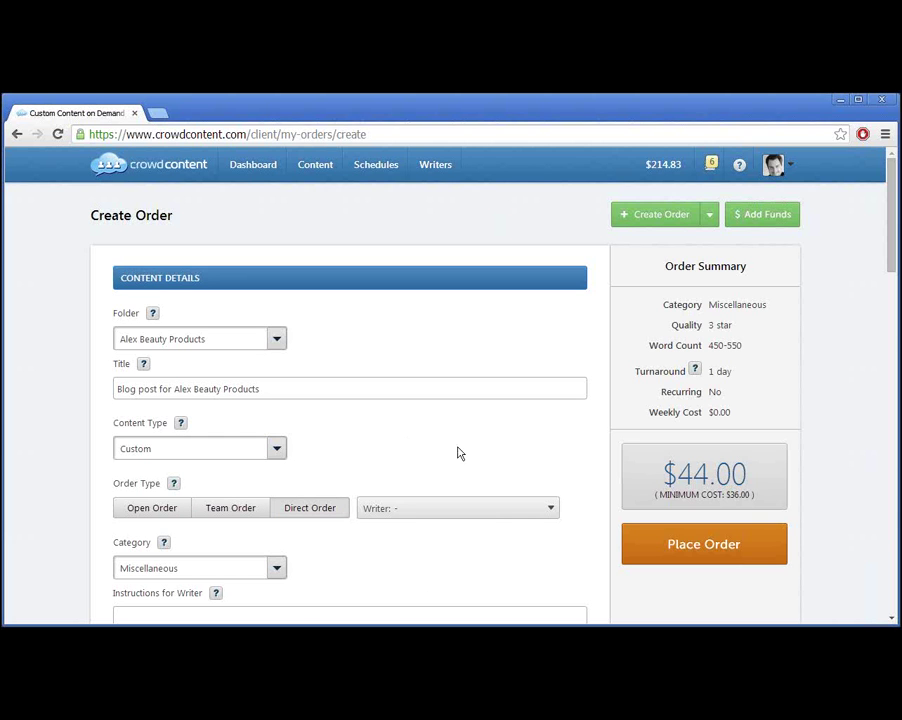
- Start a new Product Descriptions order, leaving the unsaved custom order form
left_click(706, 215)
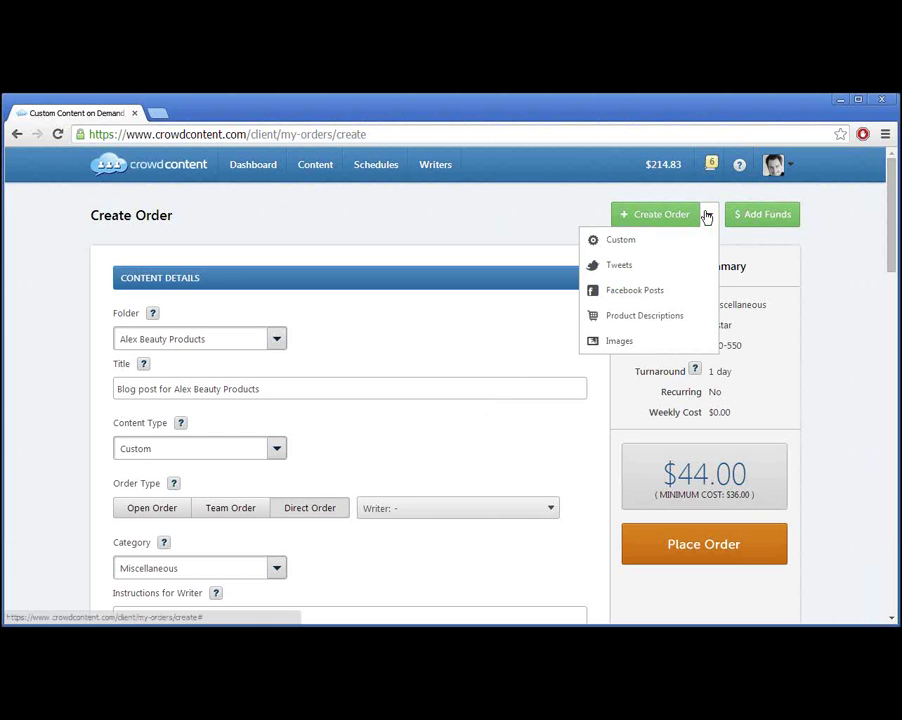
left_click(645, 316)
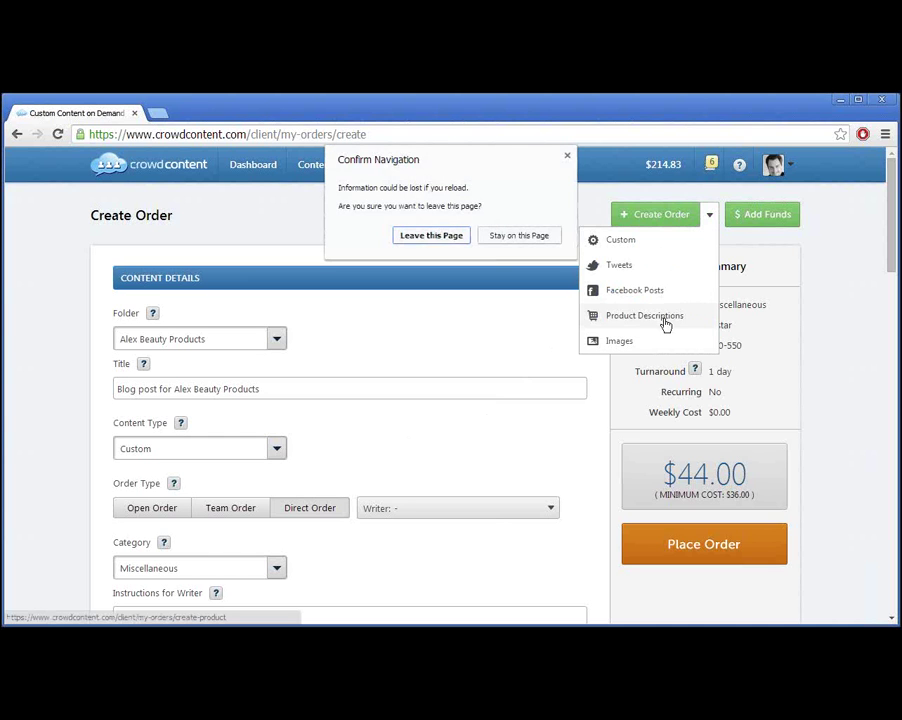
left_click(438, 242)
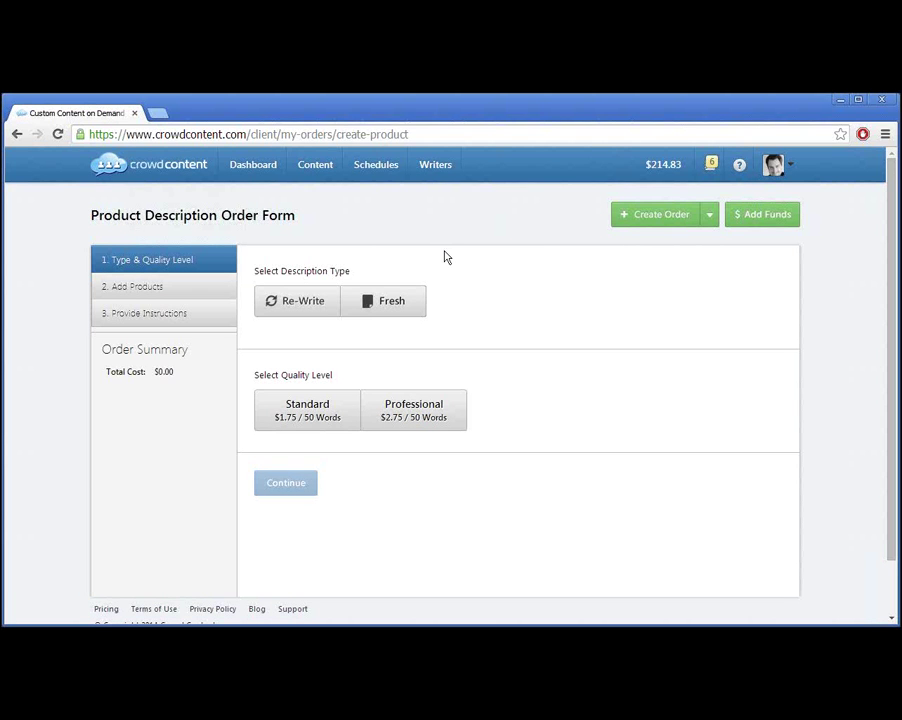
- Compare the Re-Write and Fresh description types with their explanations and quality level prices
left_click(302, 307)
left_click(368, 302)
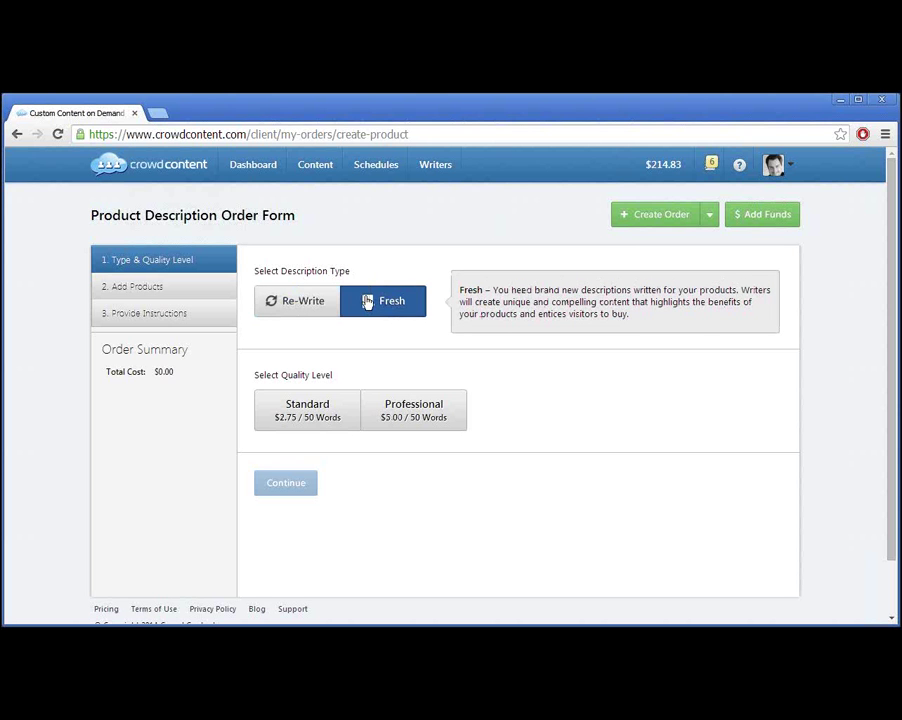
left_click(332, 300)
left_click(350, 302)
left_click(318, 306)
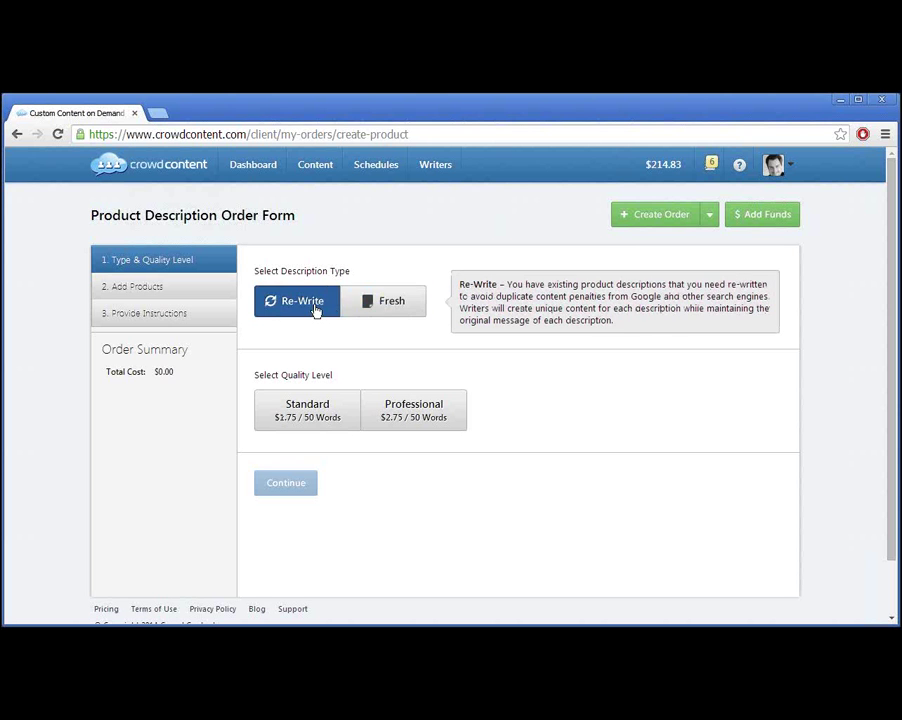
left_click(358, 306)
left_click(310, 311)
left_click(391, 300)
left_click(316, 304)
left_click(382, 312)
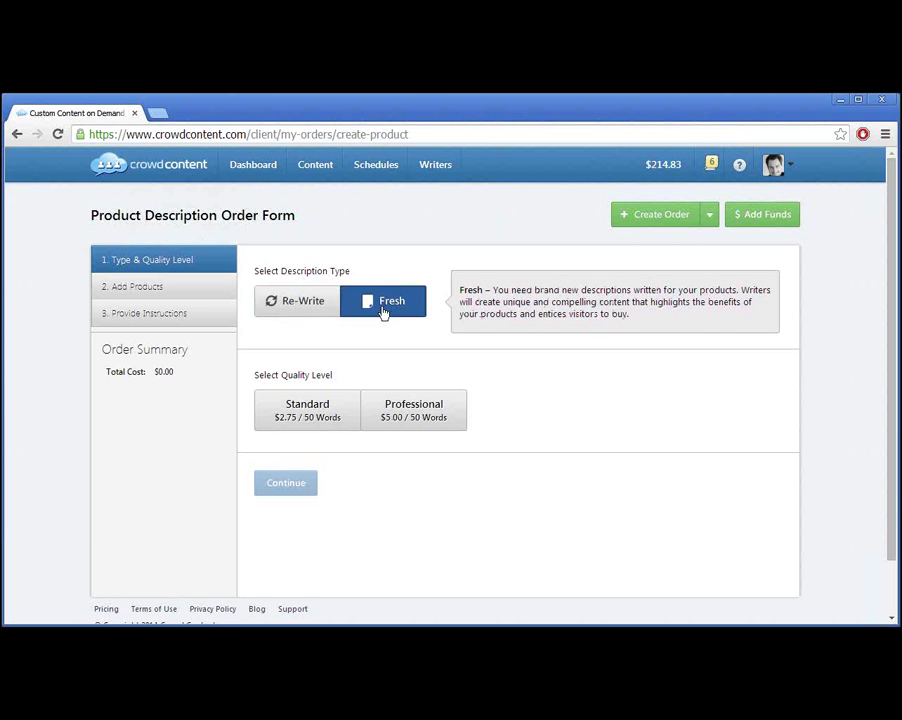
left_click(334, 312)
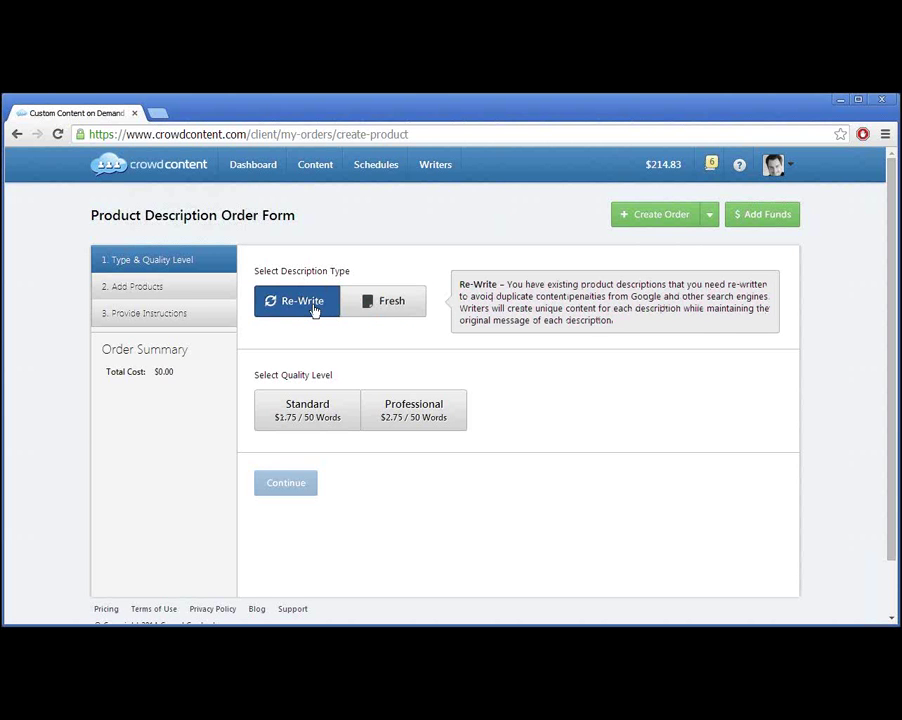
left_click(352, 312)
left_click(316, 314)
left_click(360, 314)
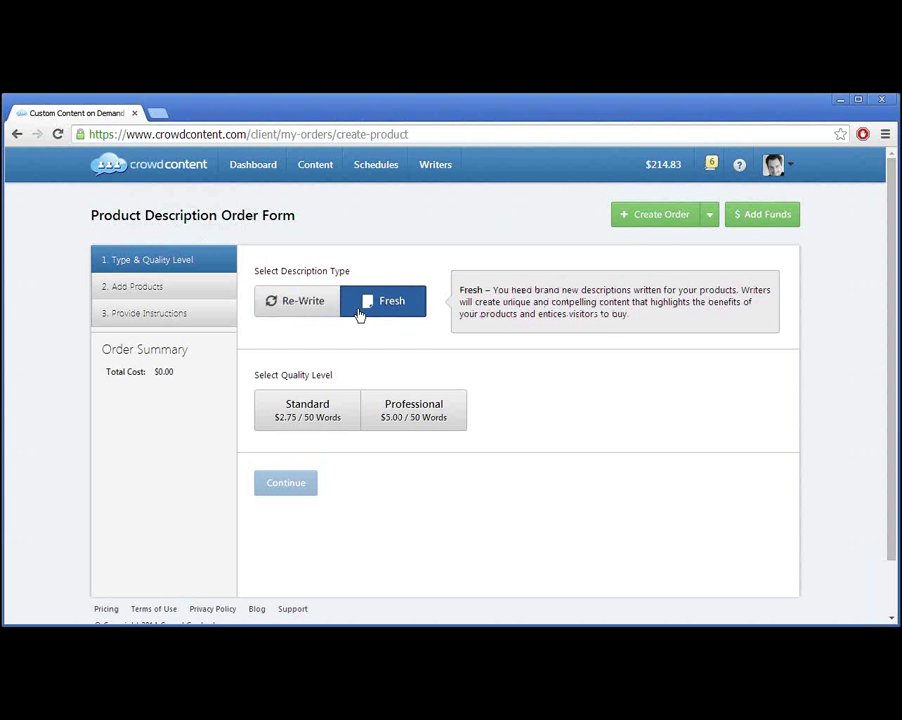
- Set the description type to Re-Write with Standard quality and continue to adding products
left_click(306, 314)
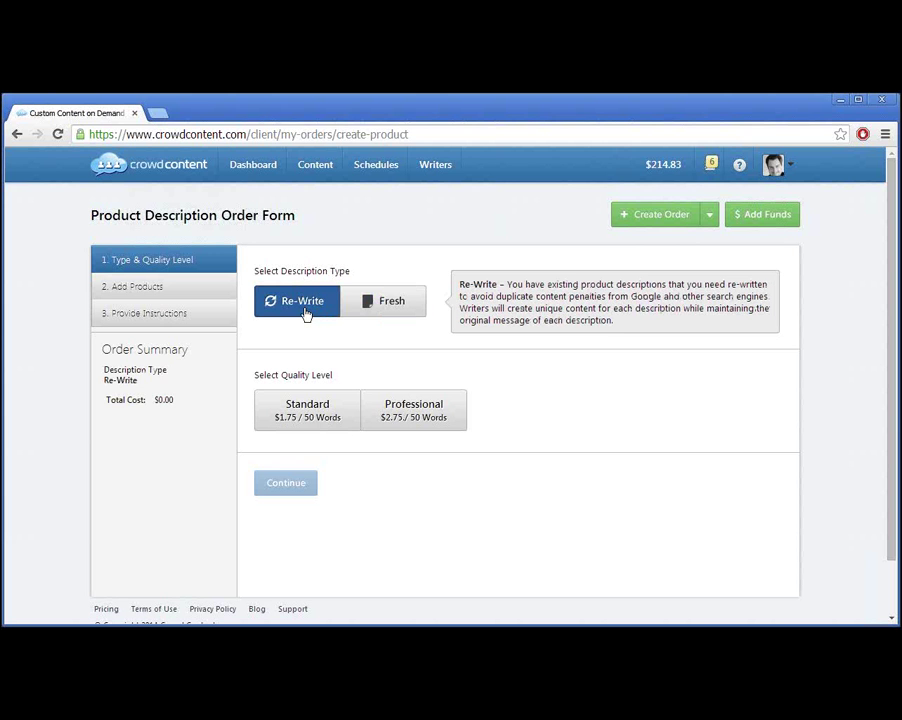
left_click(332, 403)
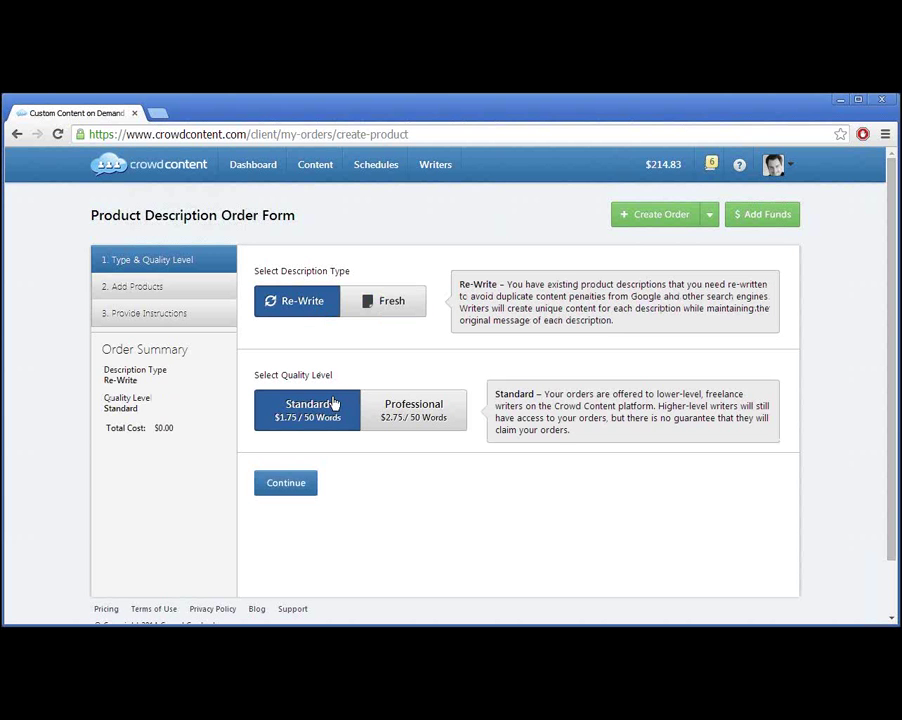
left_click(298, 483)
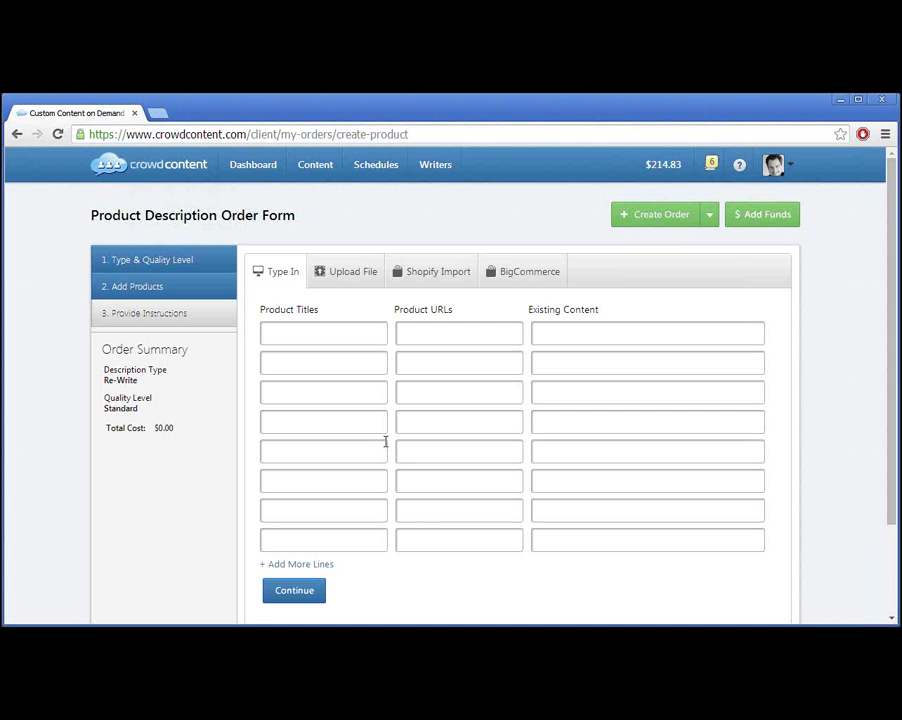
- Compare the ways of adding products: Shopify Import, BigCommerce, typing them in and uploading a file
left_click(432, 279)
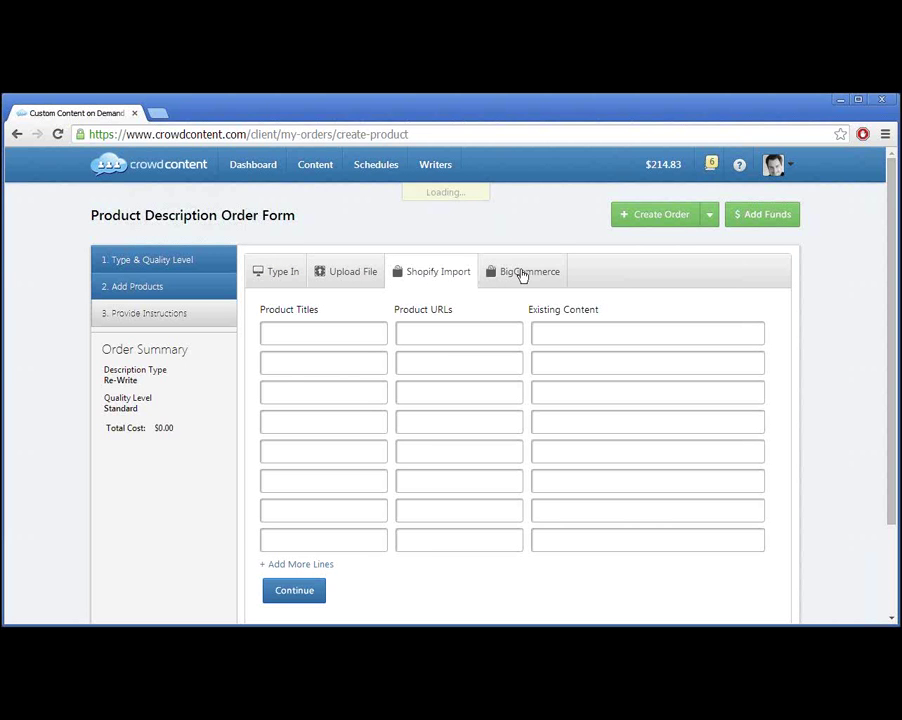
left_click(522, 275)
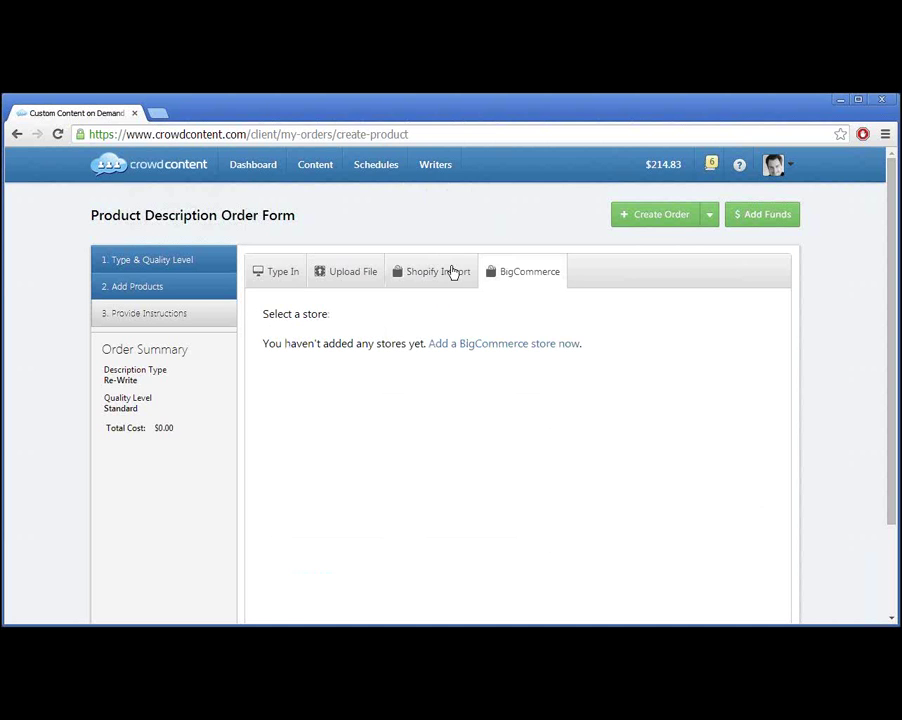
left_click(452, 272)
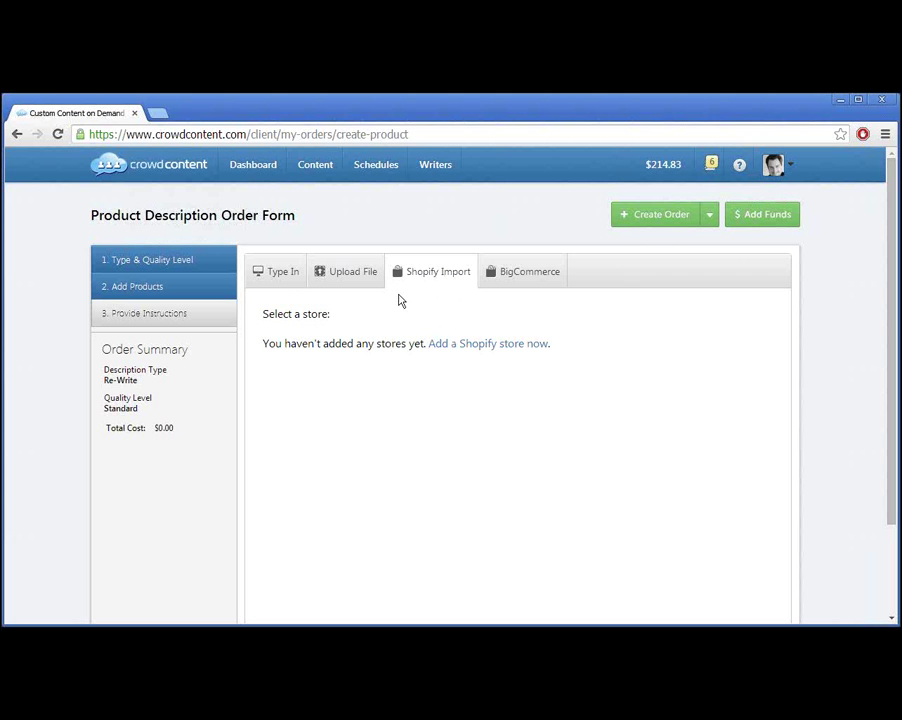
left_click(280, 273)
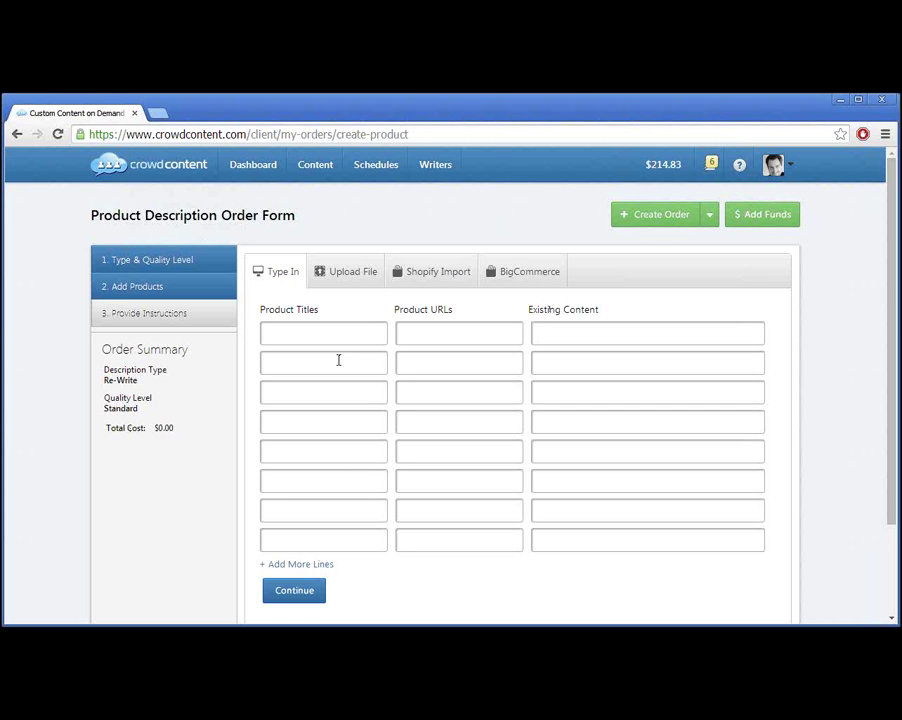
left_click(276, 335)
left_click(353, 273)
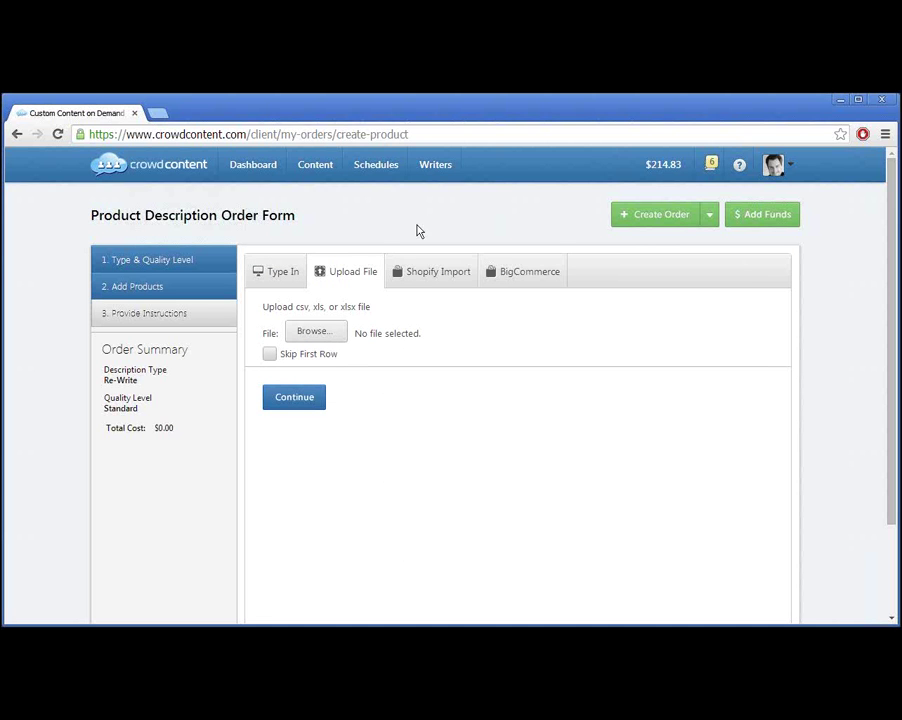
left_click(413, 271)
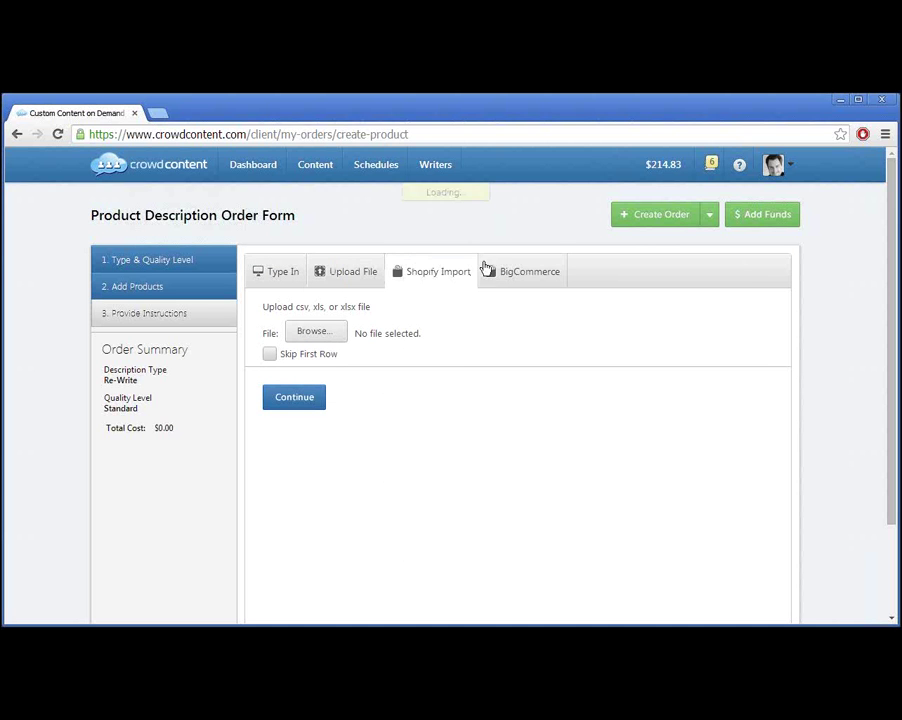
- Type in a product titled Alex Beauty with "..." as placeholder URL and existing content, and continue to the instructions
left_click(268, 276)
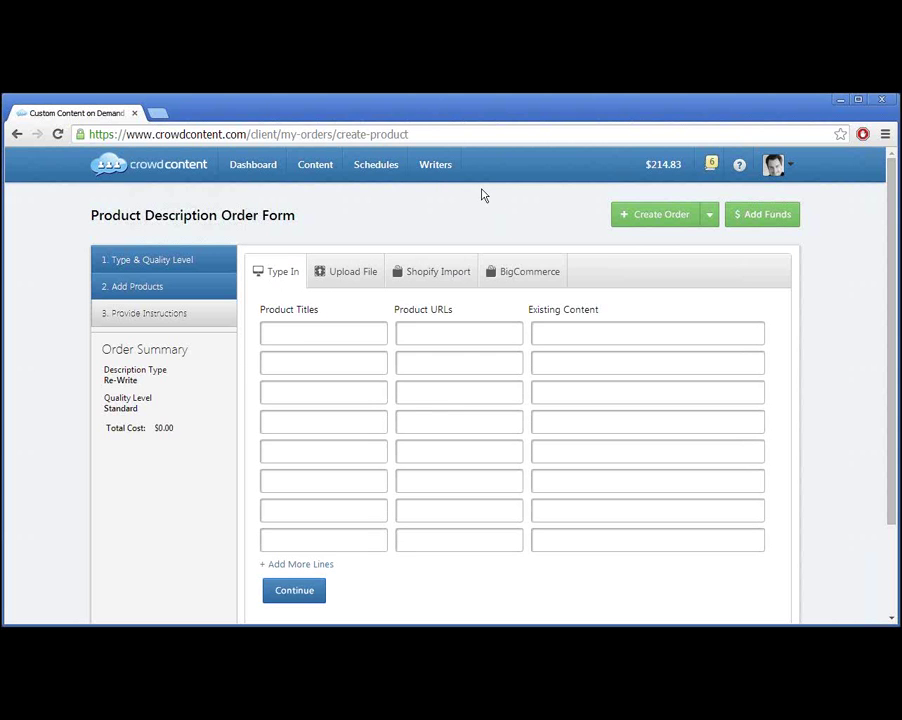
type("Alex Beauty")
left_click(439, 337)
mouse_move(676, 167)
type("...")
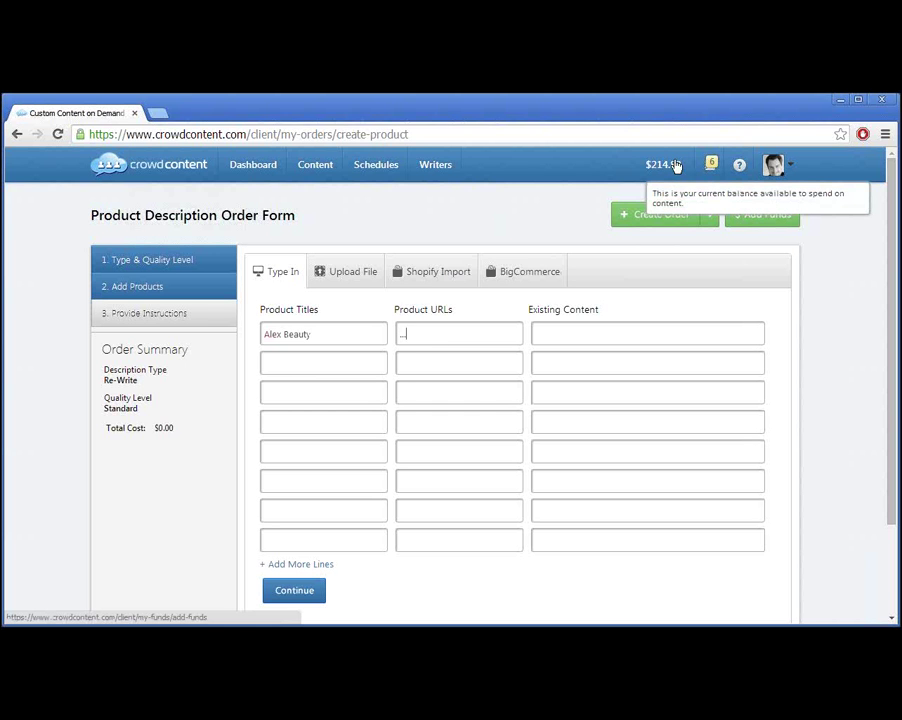
key("Tab")
type("...")
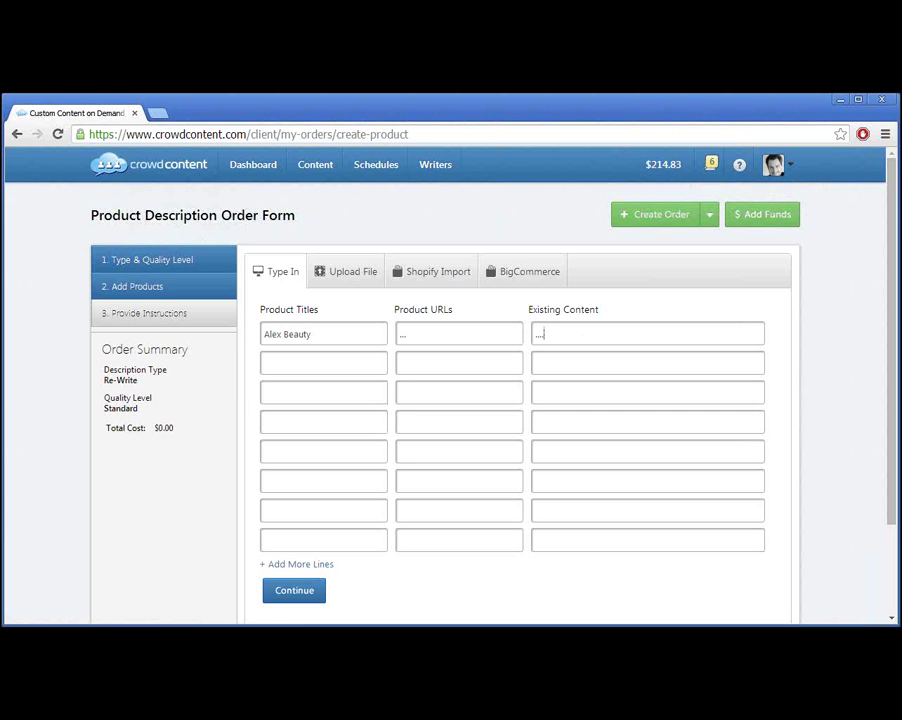
left_click(306, 597)
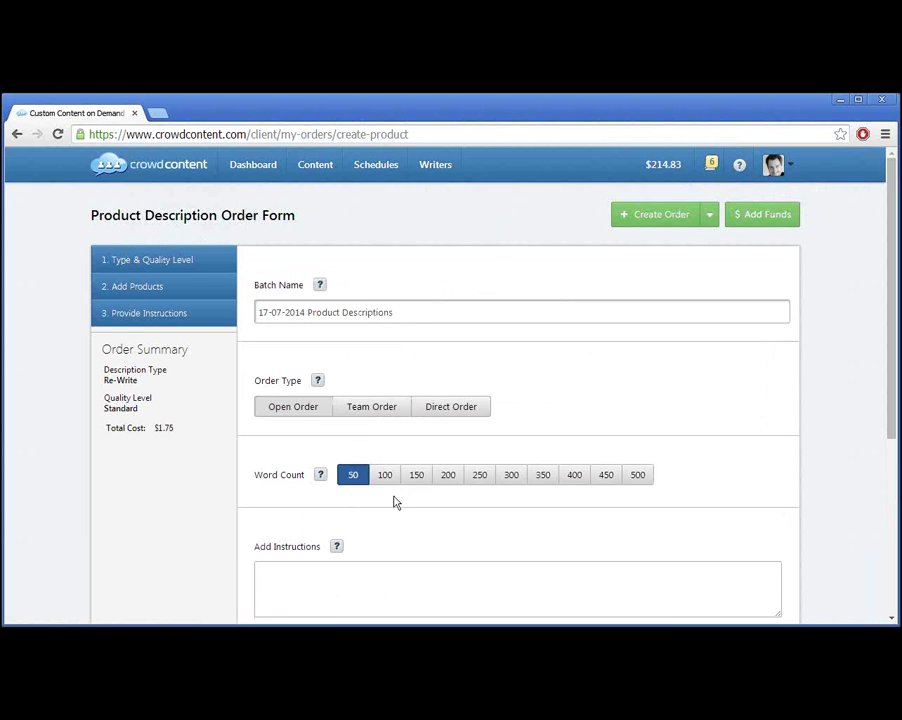
- Compare the order's total cost at word counts of 100, 150, 200 and 250, returning to 50 words
scroll(395, 503, "down", 1)
scroll(395, 503, "down", 1)
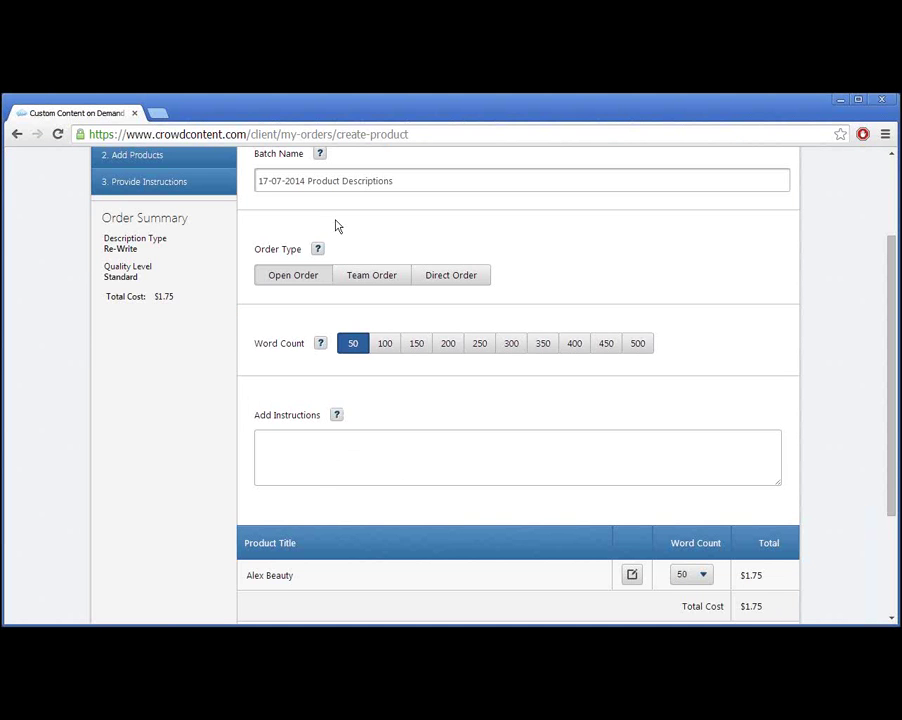
scroll(505, 445, "up", 2)
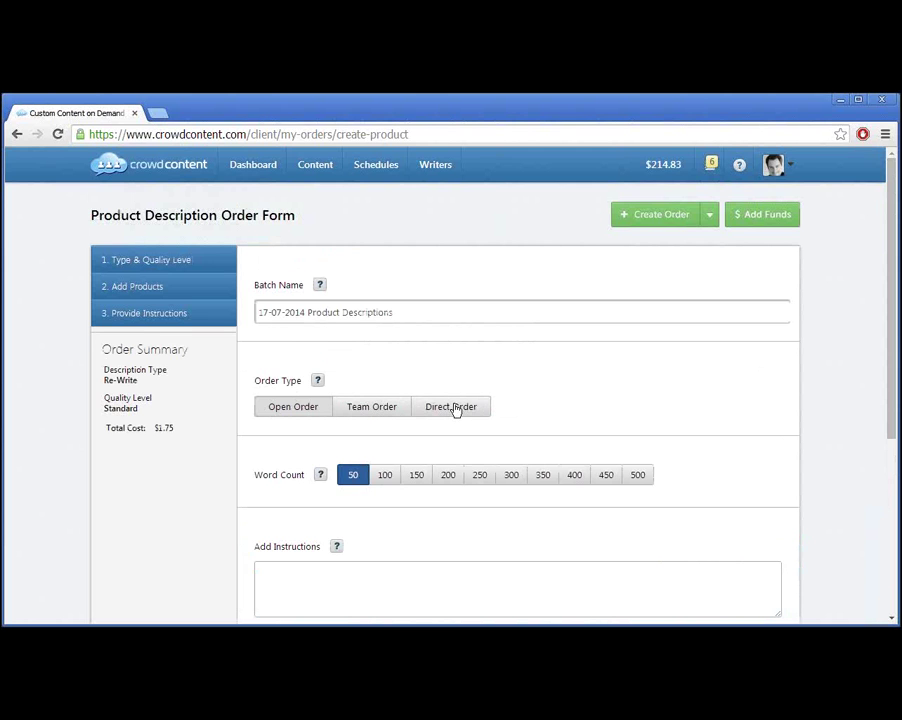
scroll(452, 408, "down", 2)
left_click(386, 343)
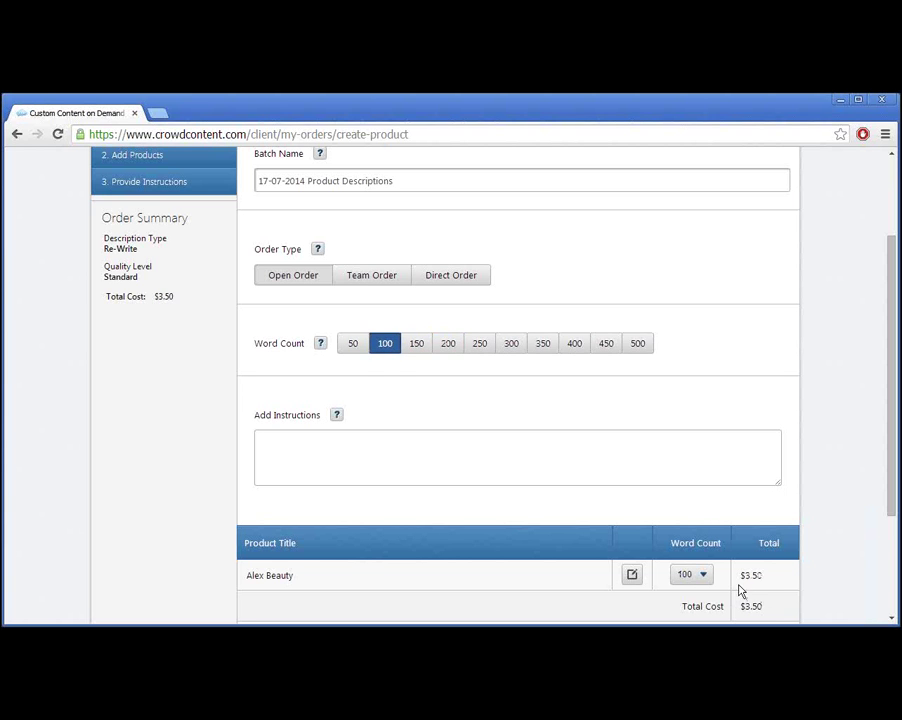
left_click(448, 343)
left_click(385, 343)
left_click(422, 349)
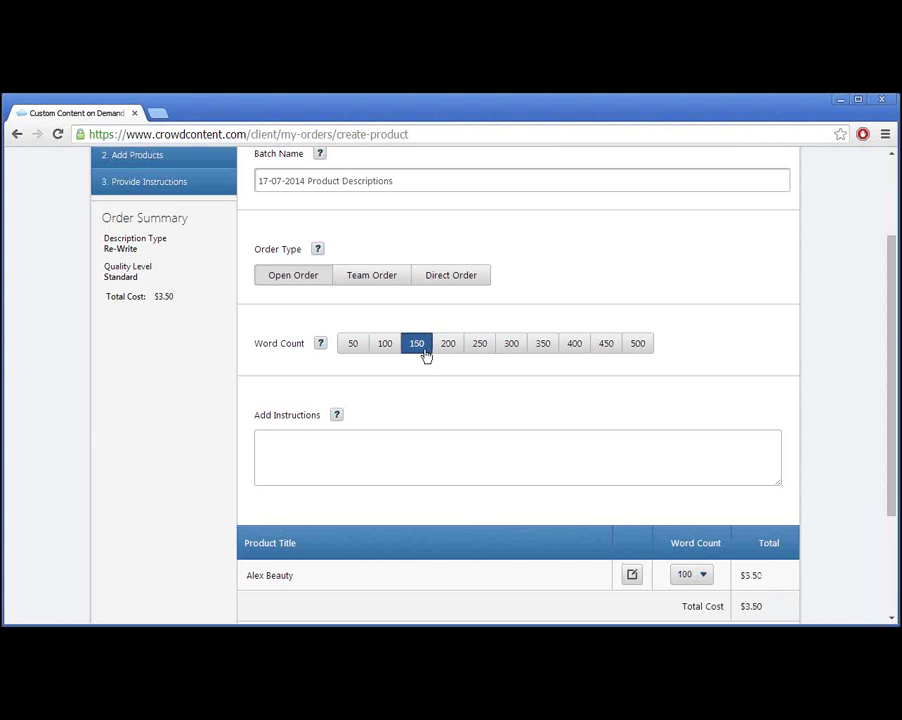
left_click(448, 344)
left_click(477, 341)
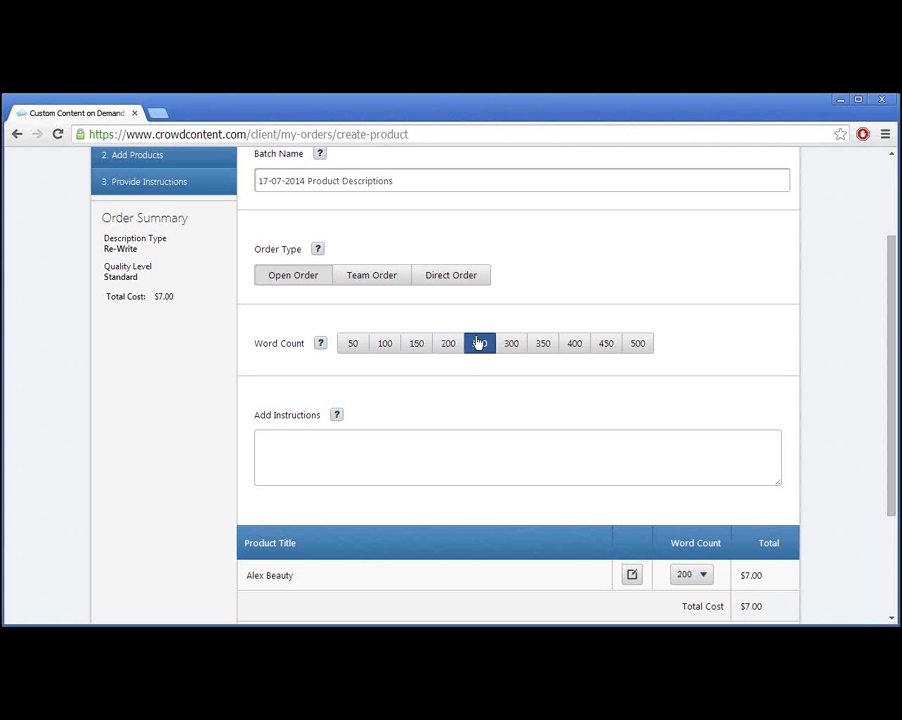
left_click(355, 347)
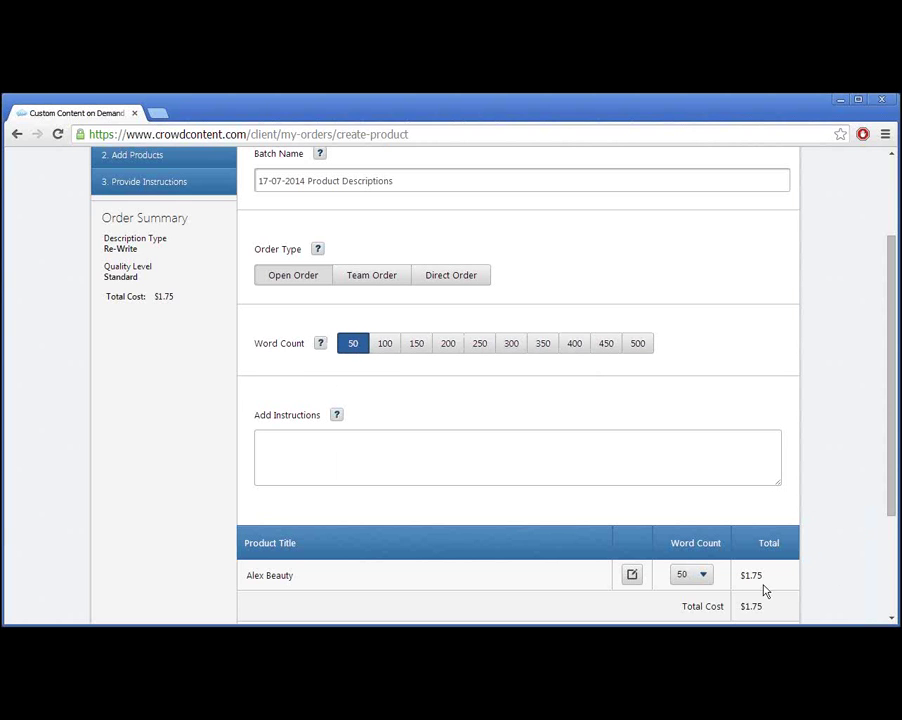
- Review the instructions field and the product cost table without placing the product description order
left_click(342, 437)
scroll(404, 458, "down", 1)
scroll(300, 446, "up", 1)
scroll(293, 443, "down", 2)
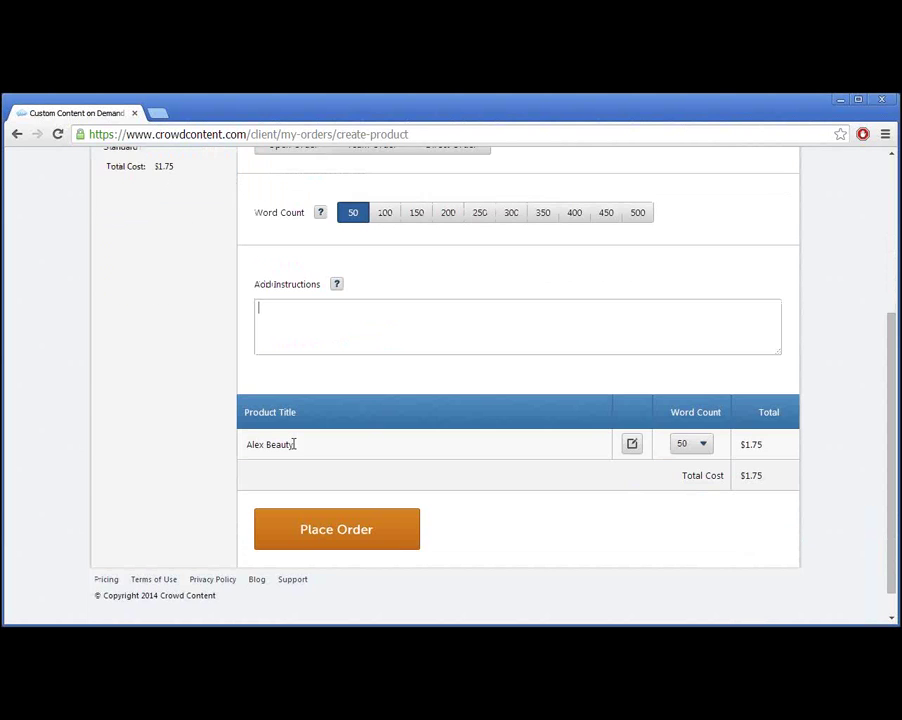
scroll(380, 500, "down", 1)
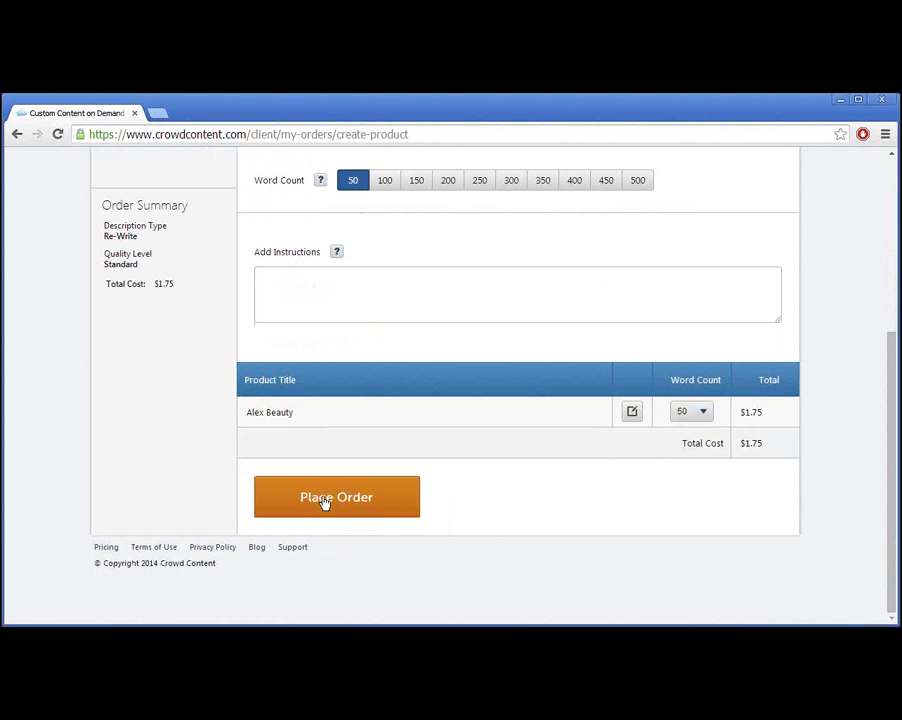
scroll(322, 503, "up", 4)
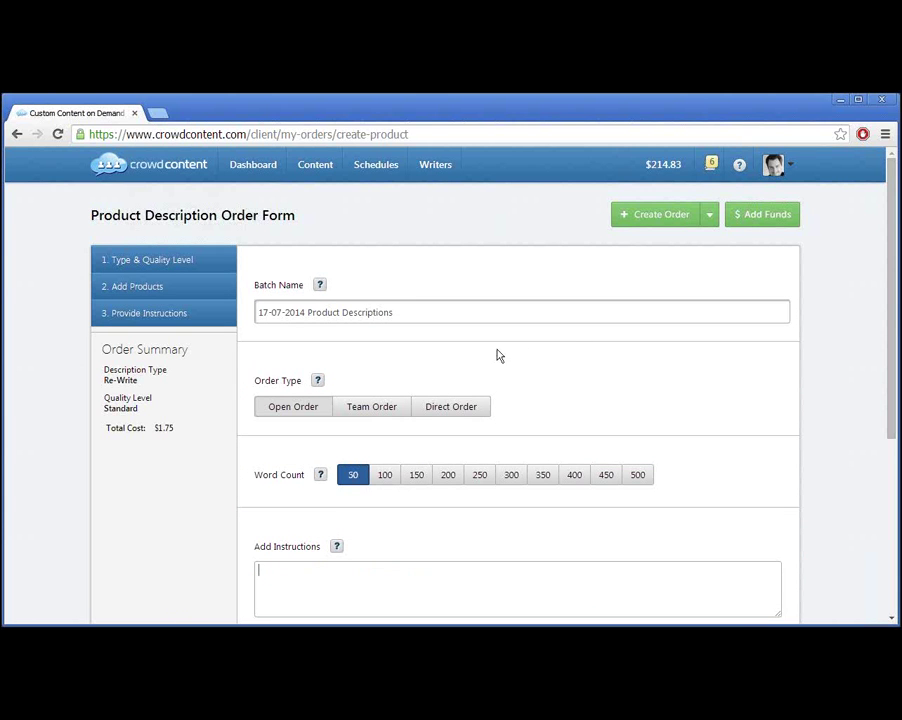
- Start a new Facebook Posts order and review its content details, quality prices and quantity
left_click(711, 215)
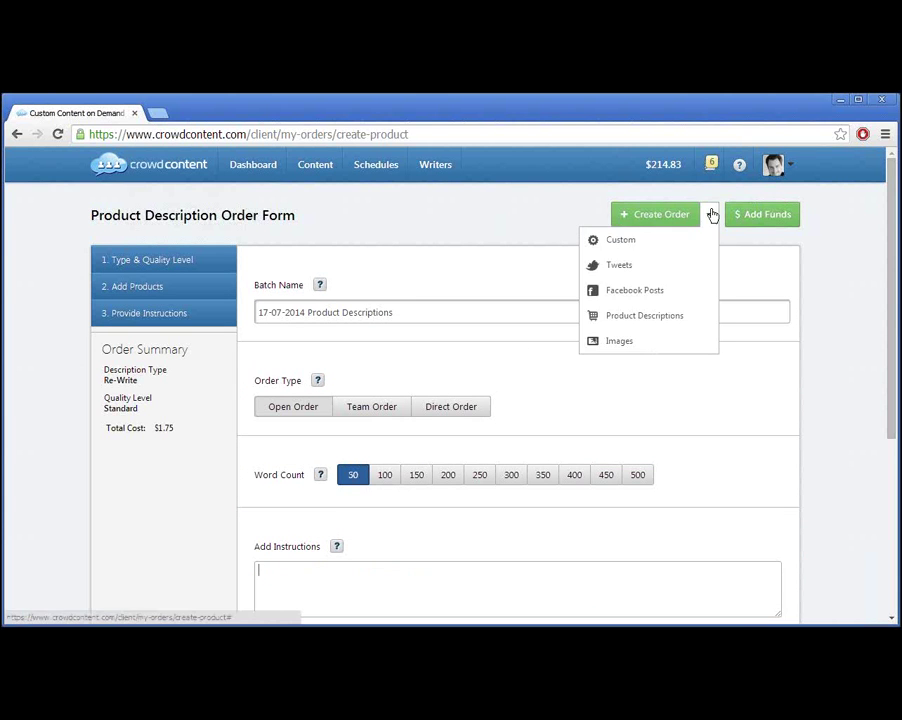
left_click(659, 294)
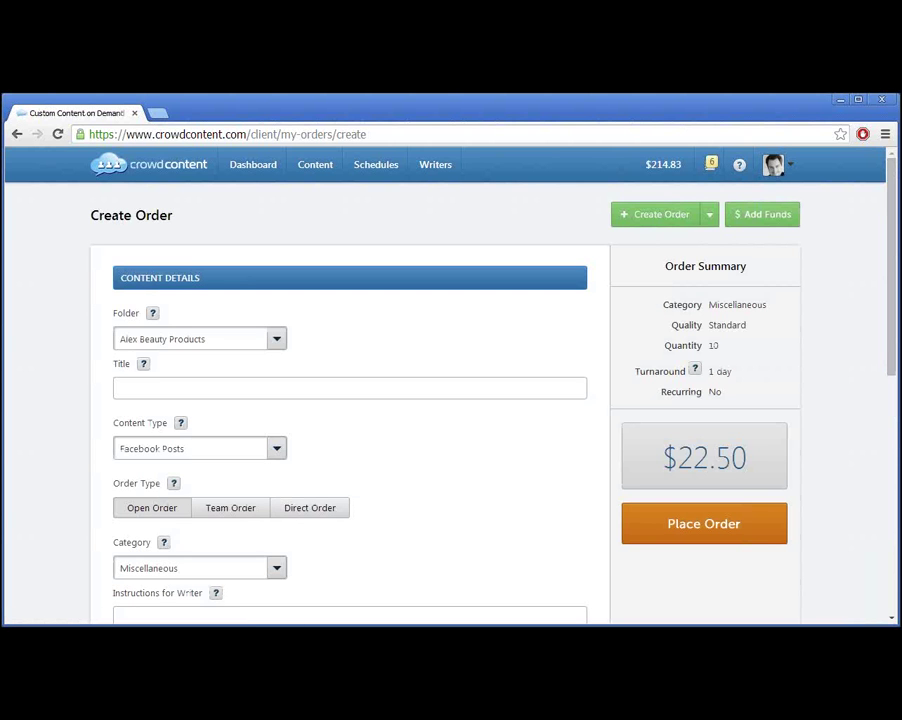
scroll(419, 434, "down", 2)
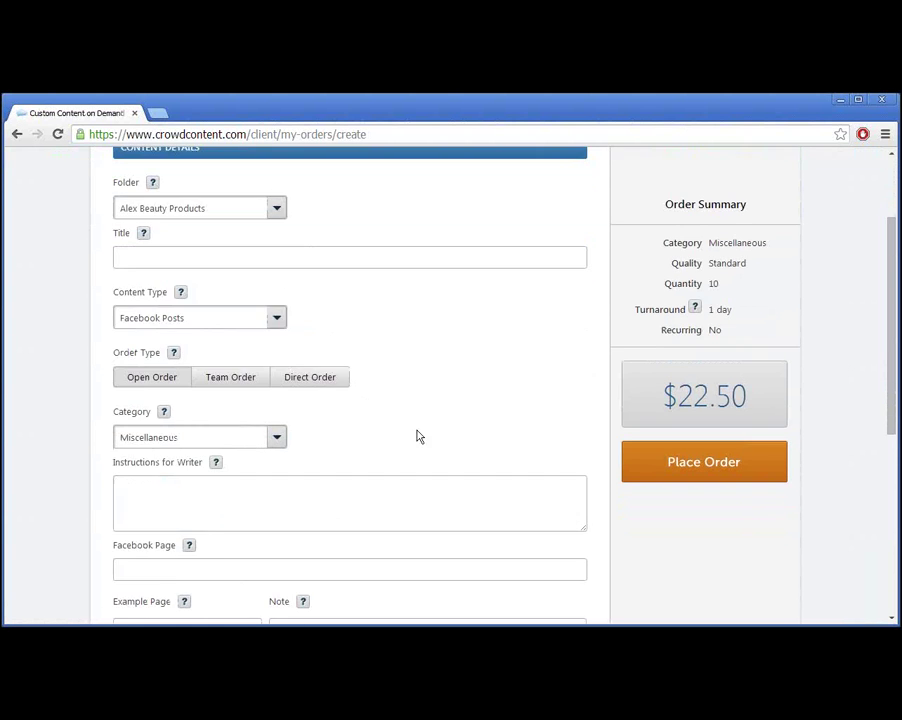
scroll(428, 400, "up", 1)
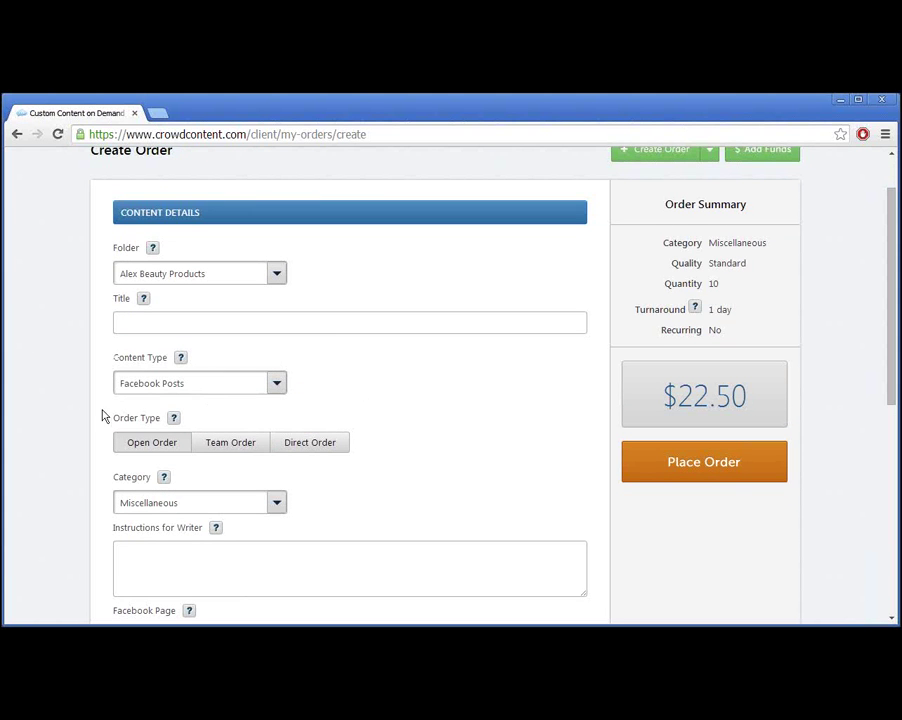
scroll(610, 451, "down", 4)
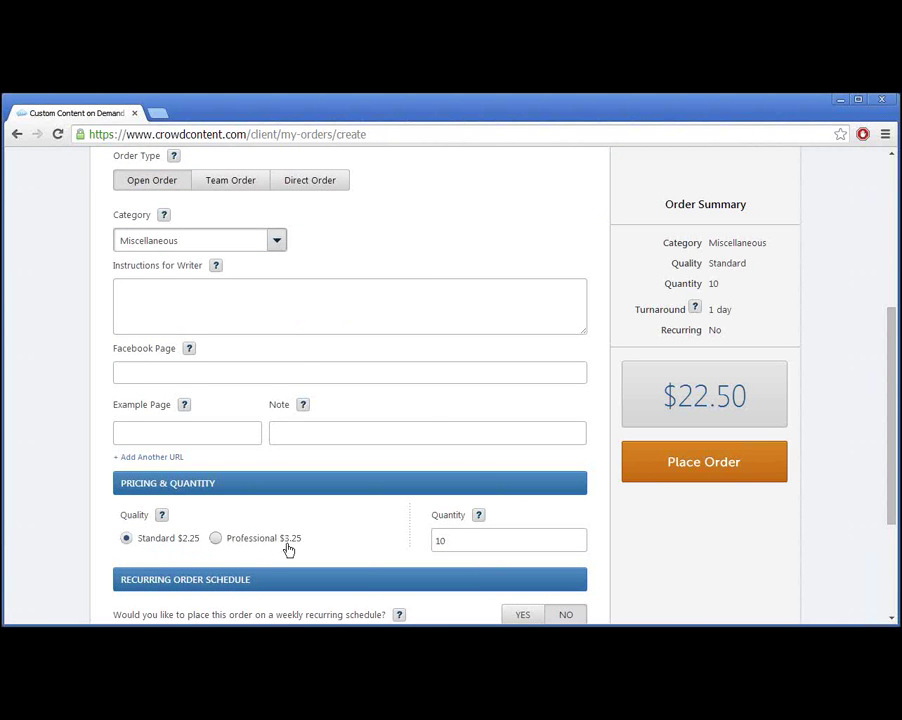
scroll(288, 548, "down", 3)
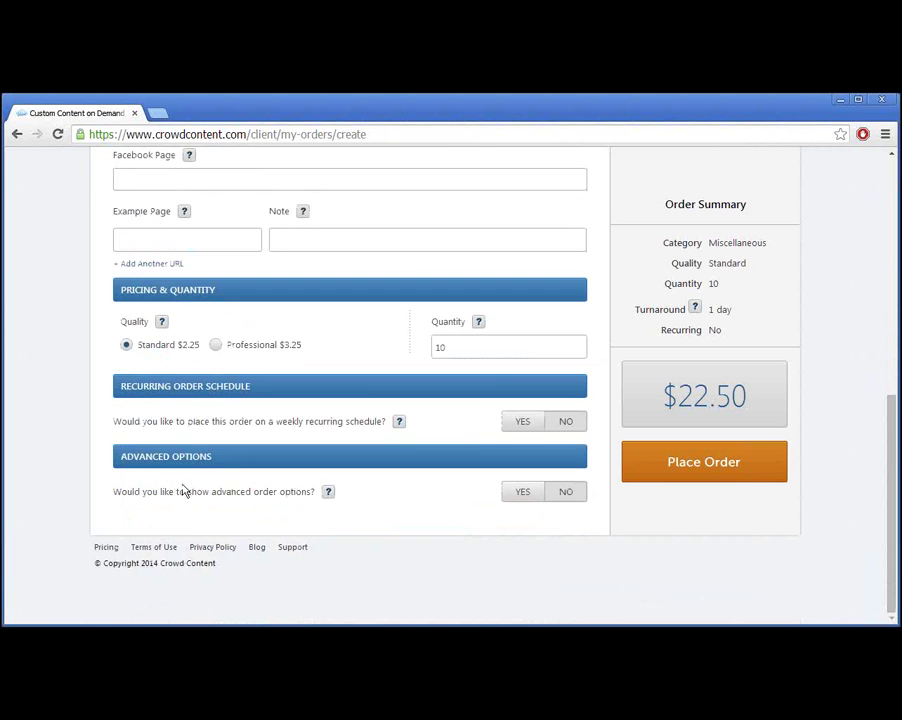
- Show the advanced options of the Facebook Posts order and look through the audience, language, tone and purpose settings
left_click(514, 496)
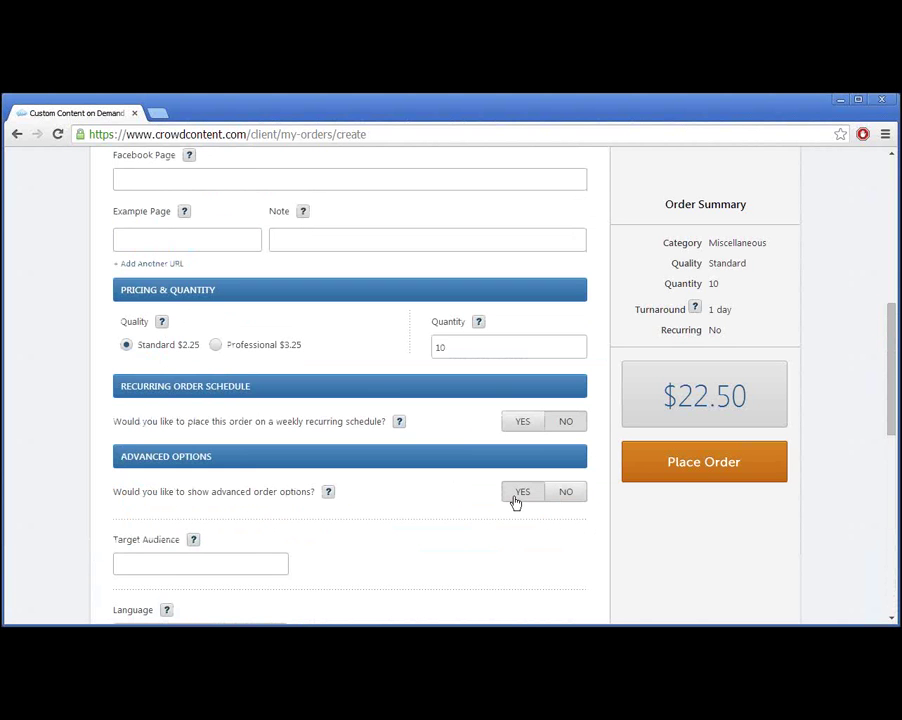
scroll(499, 515, "down", 5)
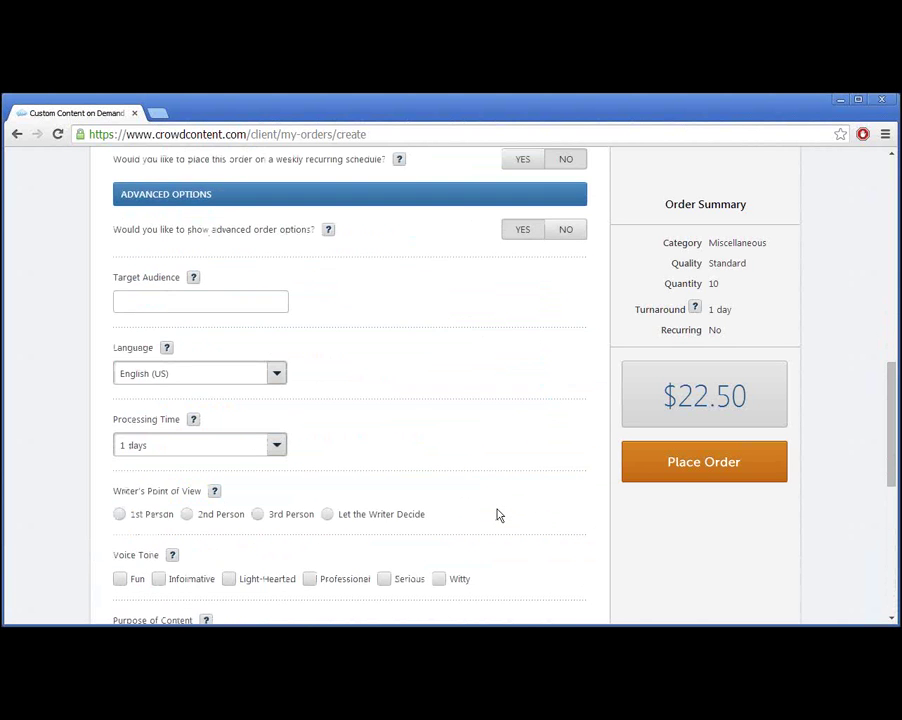
scroll(496, 510, "down", 3)
scroll(470, 495, "up", 5)
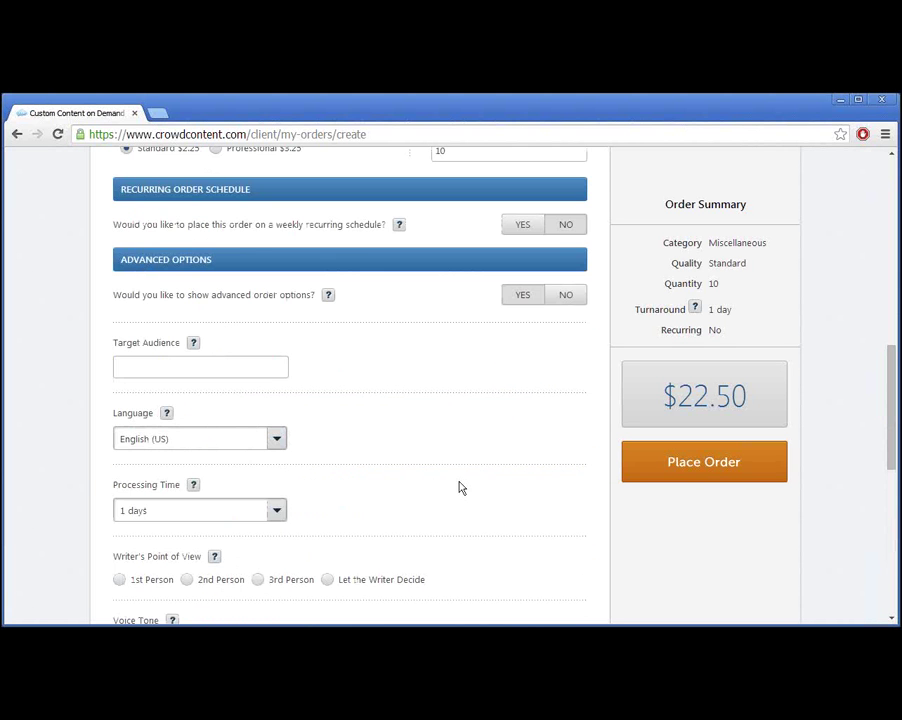
scroll(449, 415, "down", 3)
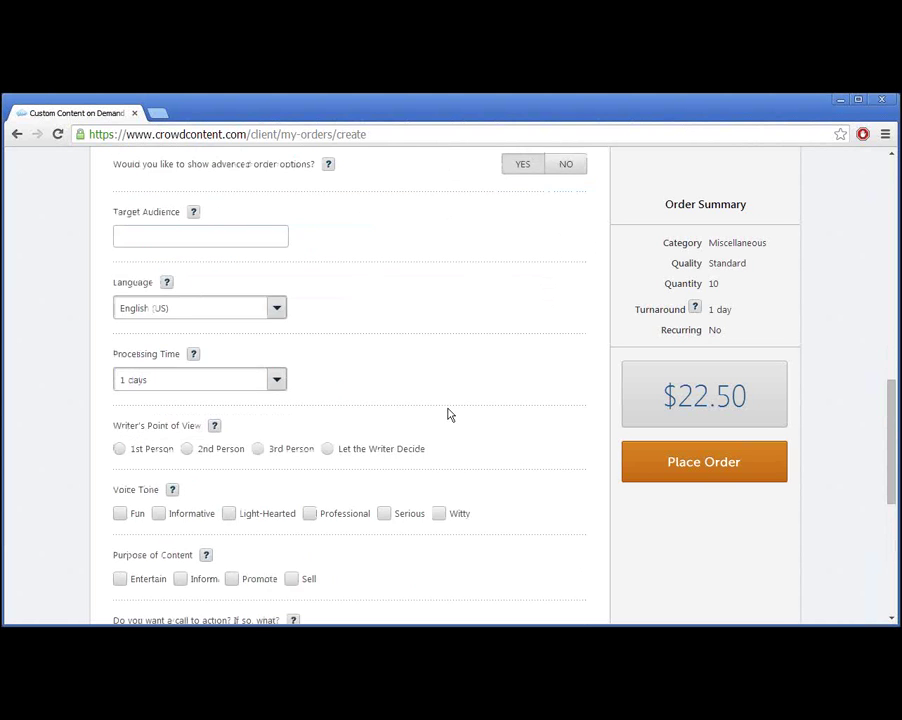
scroll(449, 415, "down", 2)
scroll(323, 390, "up", 8)
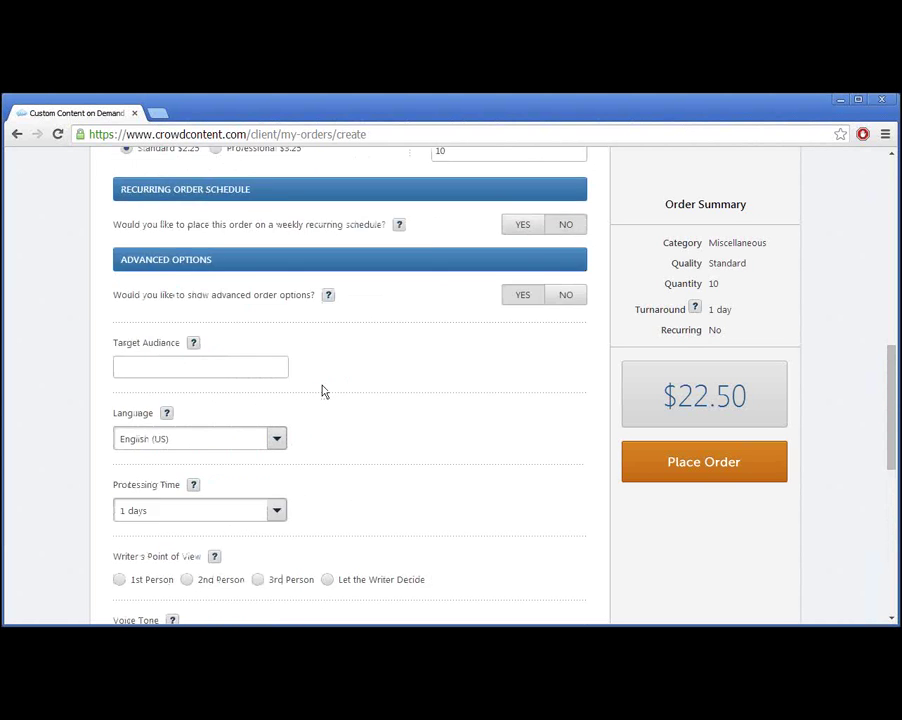
scroll(323, 390, "up", 5)
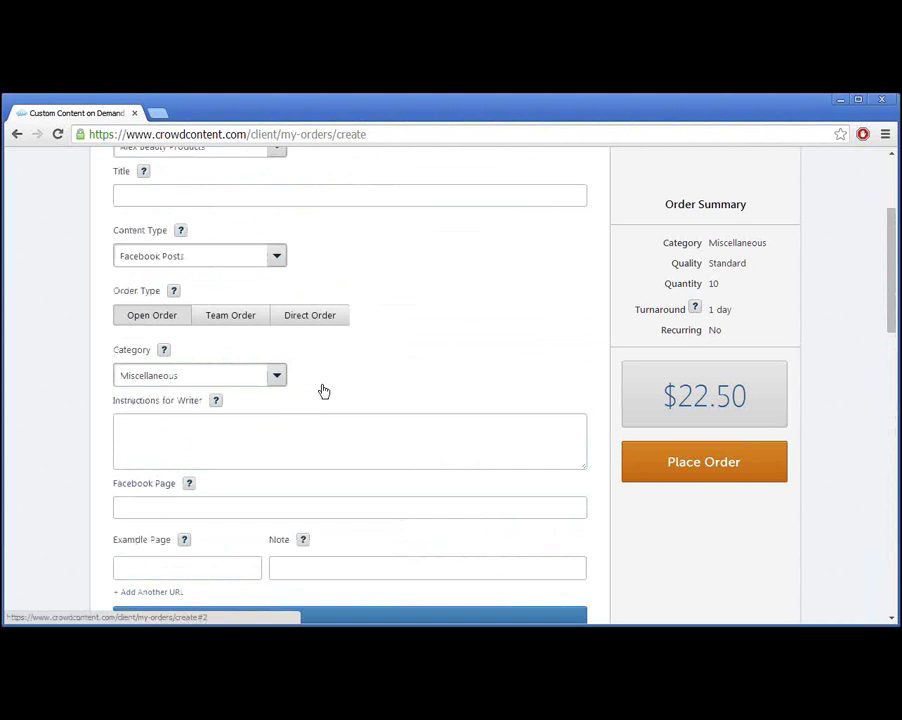
- Start a new Tweets order, leaving the unsaved Facebook Posts form, and review its quality prices and quantity
left_click(709, 214)
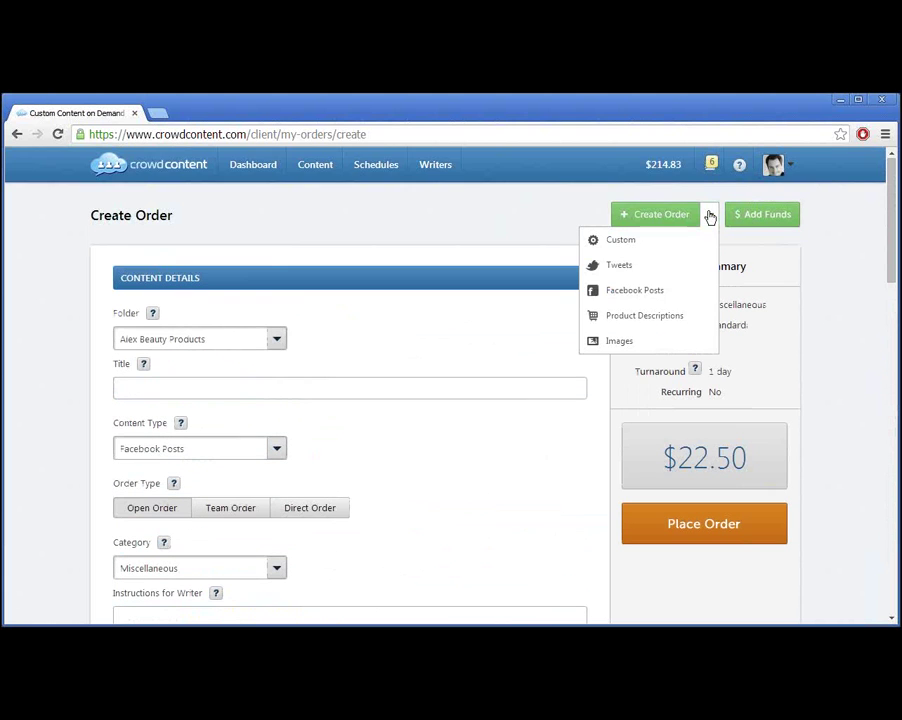
left_click(666, 268)
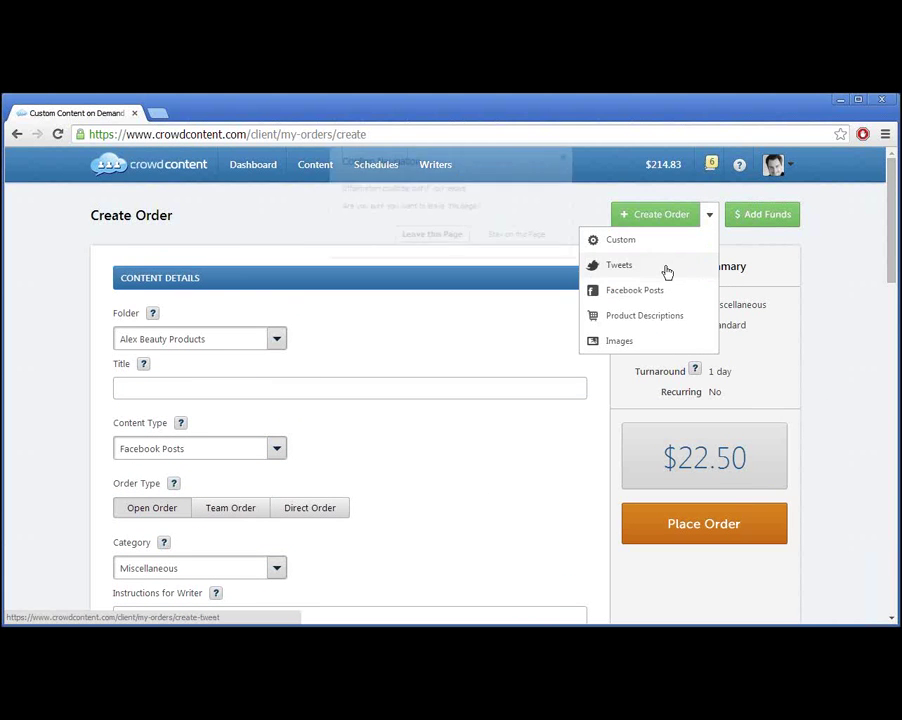
left_click(419, 238)
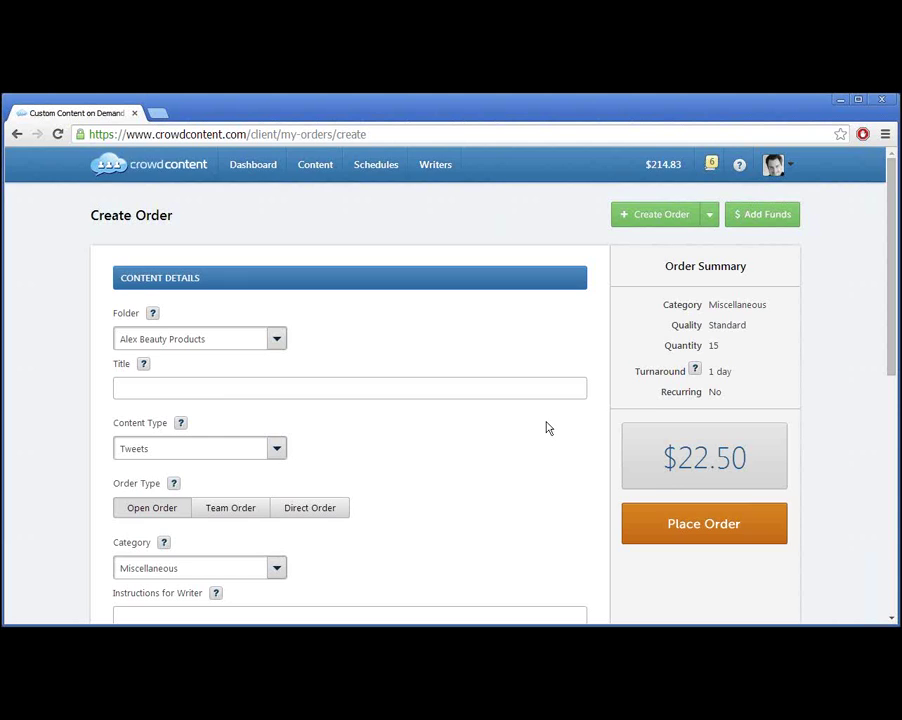
scroll(543, 424, "down", 4)
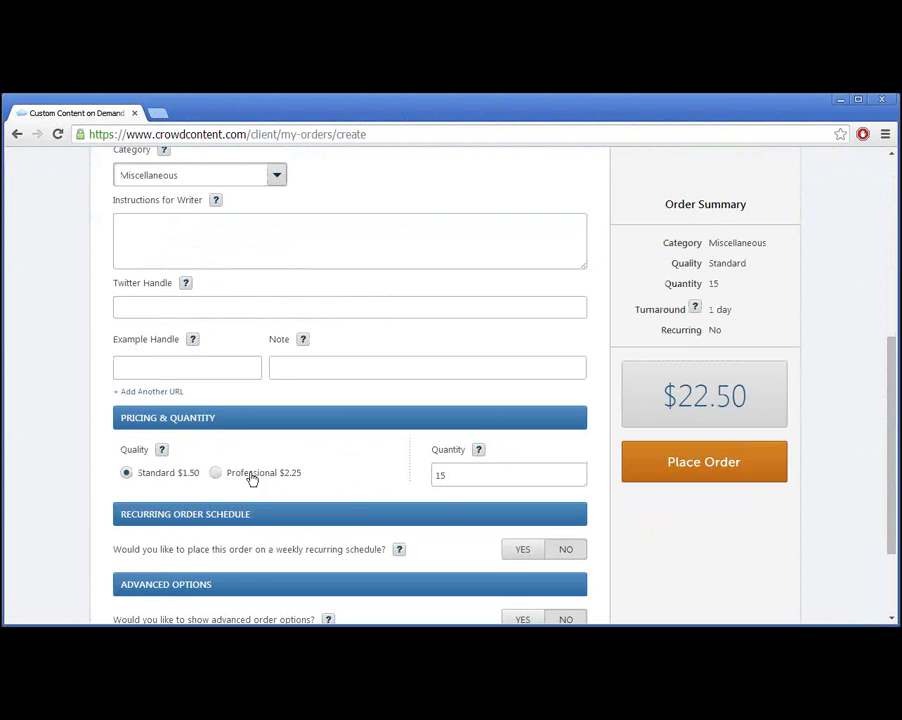
- Open the Writers page, leaving the unsaved Tweets order, and look through the list of writers
scroll(384, 496, "up", 4)
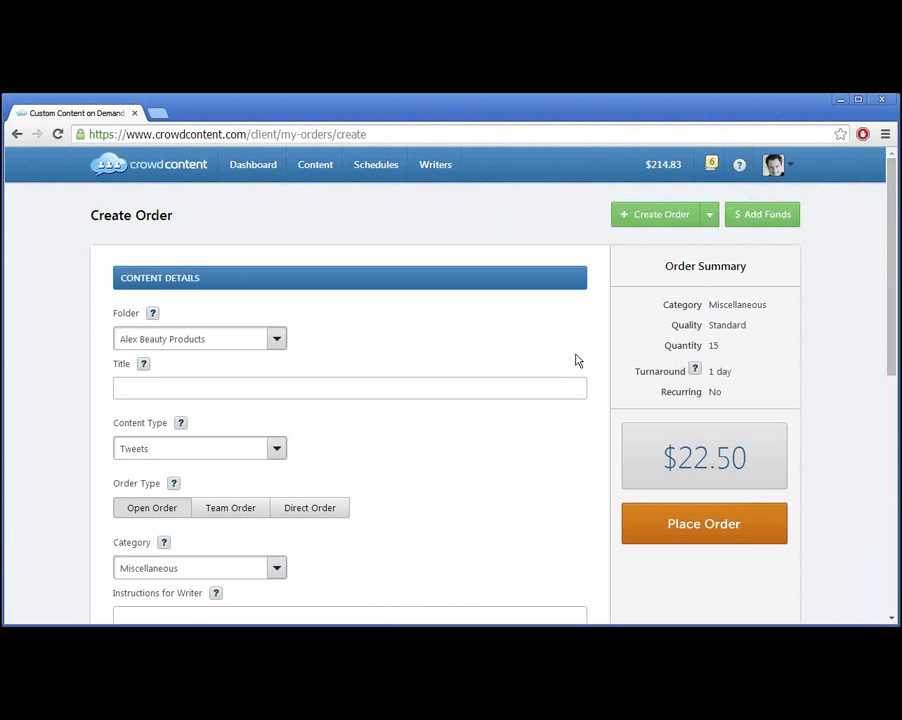
left_click(432, 167)
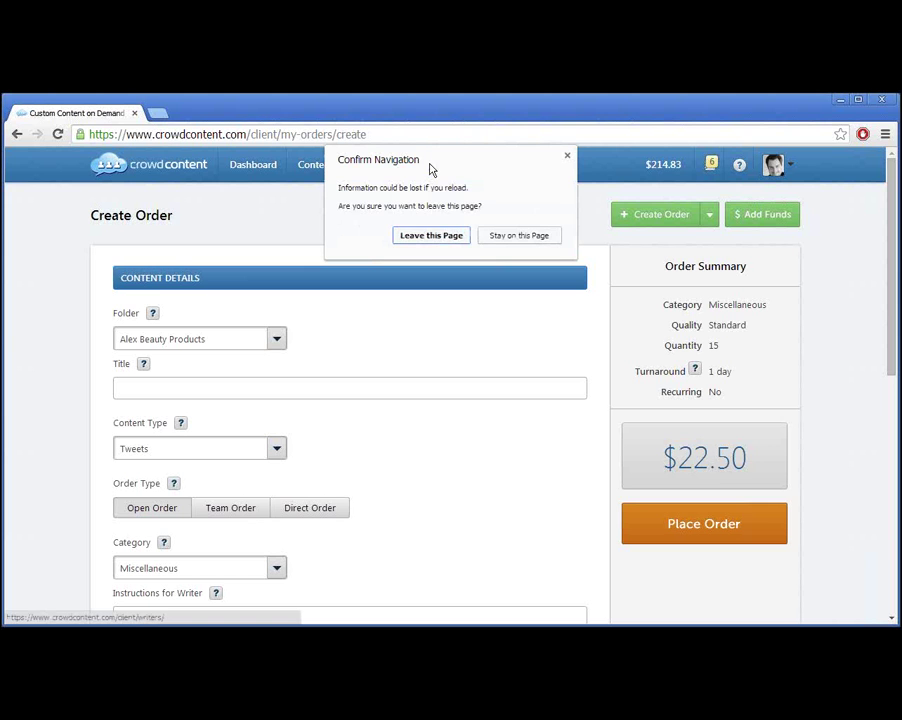
left_click(435, 235)
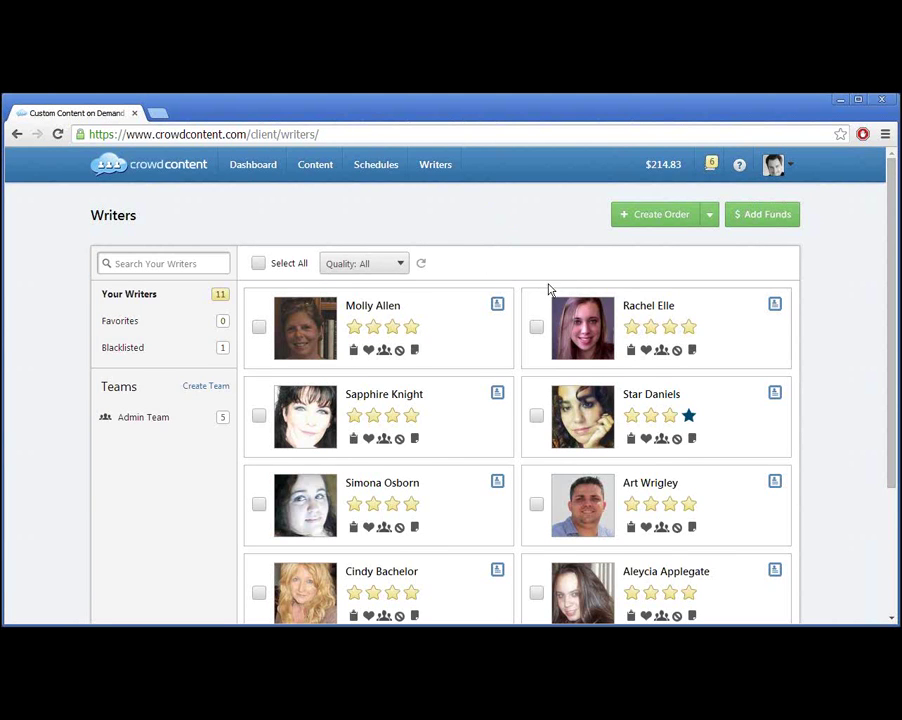
scroll(548, 290, "down", 1)
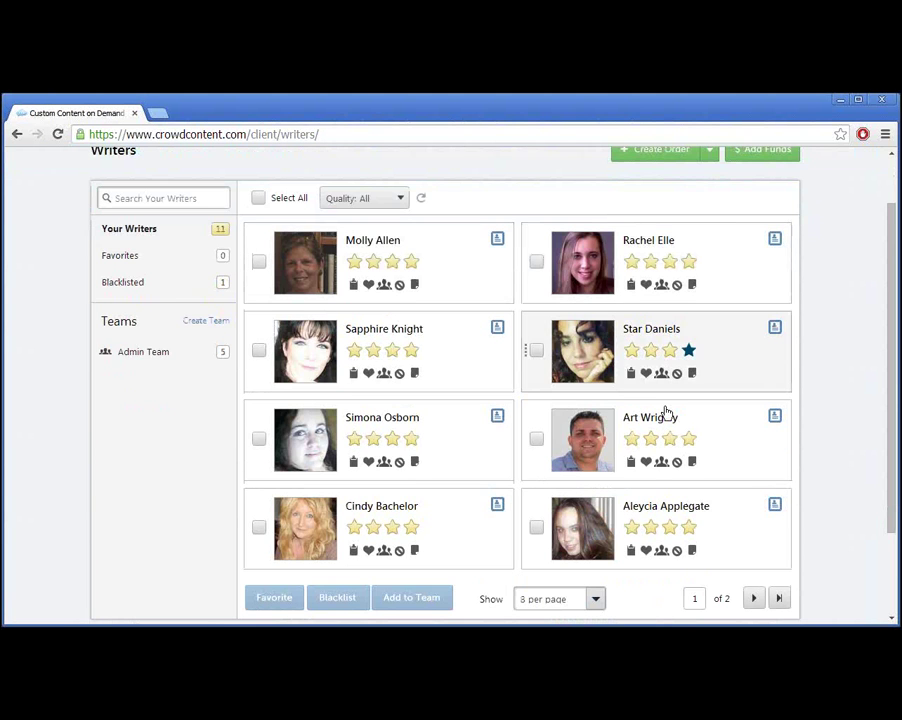
scroll(667, 412, "down", 1)
scroll(665, 422, "up", 2)
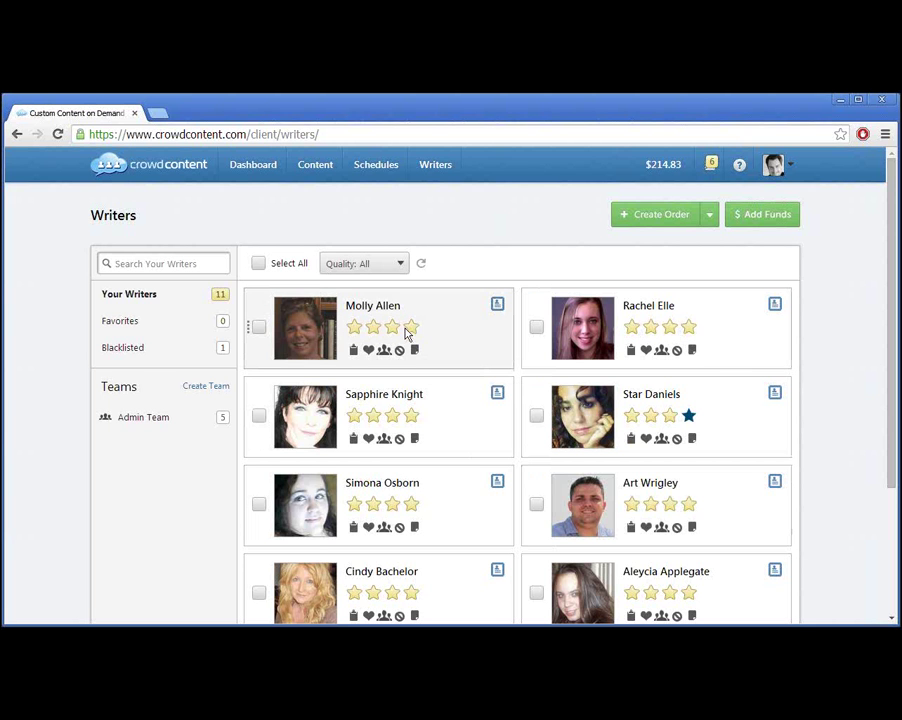
- Open the first listed writer's profile, review the statistics, category performance and recent ratings, and close it
mouse_move(414, 350)
left_click(497, 307)
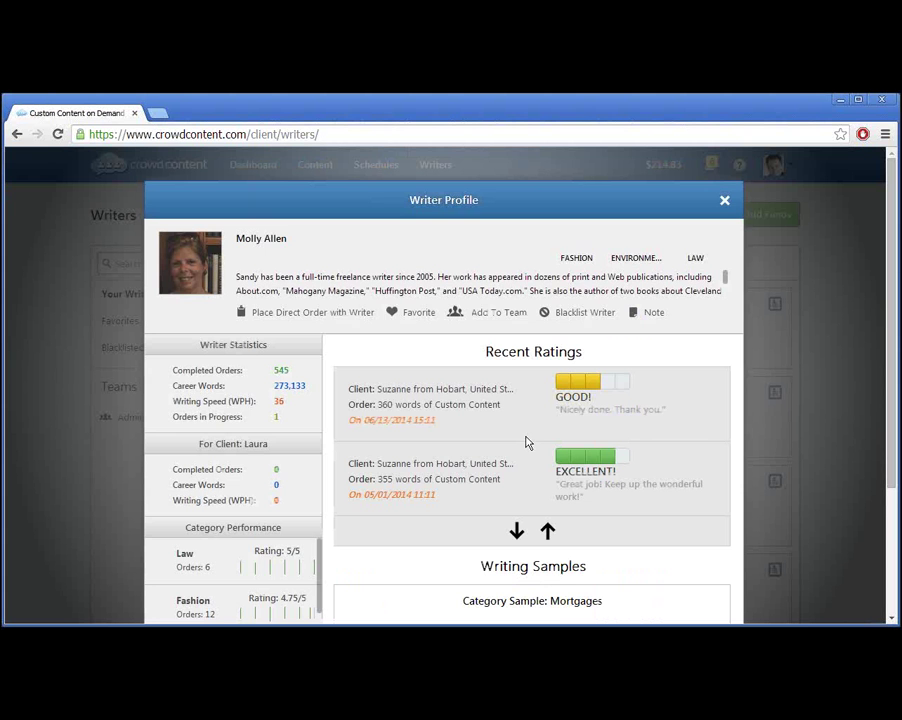
scroll(553, 461, "down", 3)
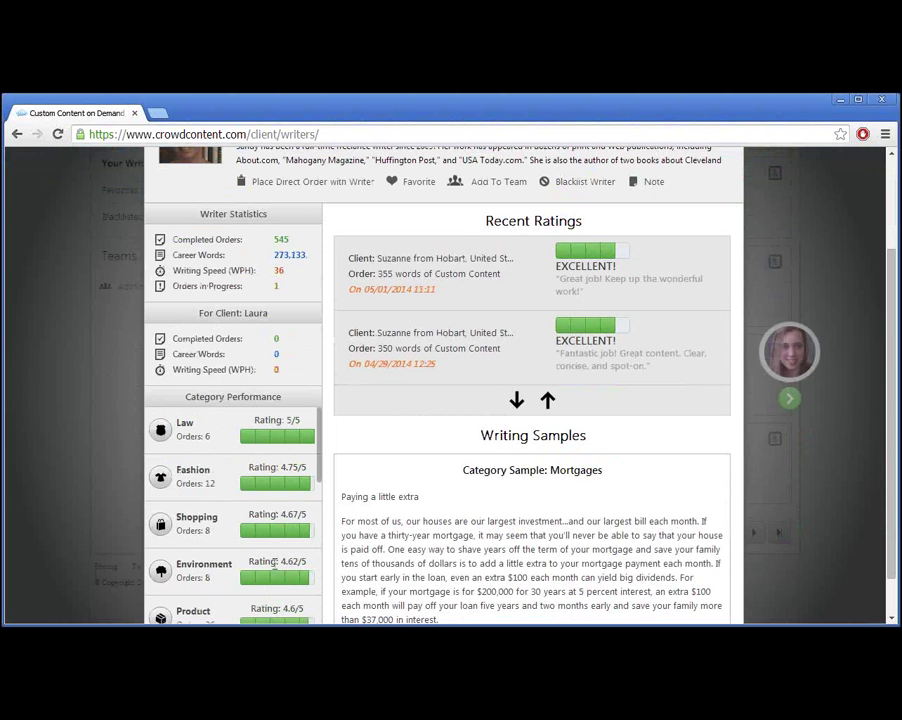
scroll(235, 537, "down", 3)
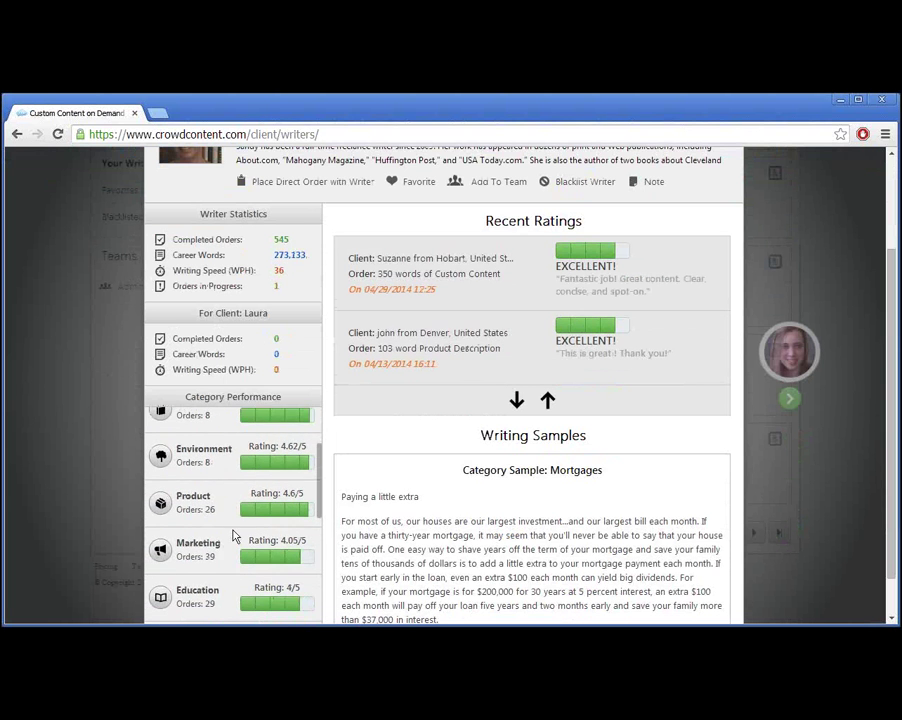
scroll(235, 537, "up", 3)
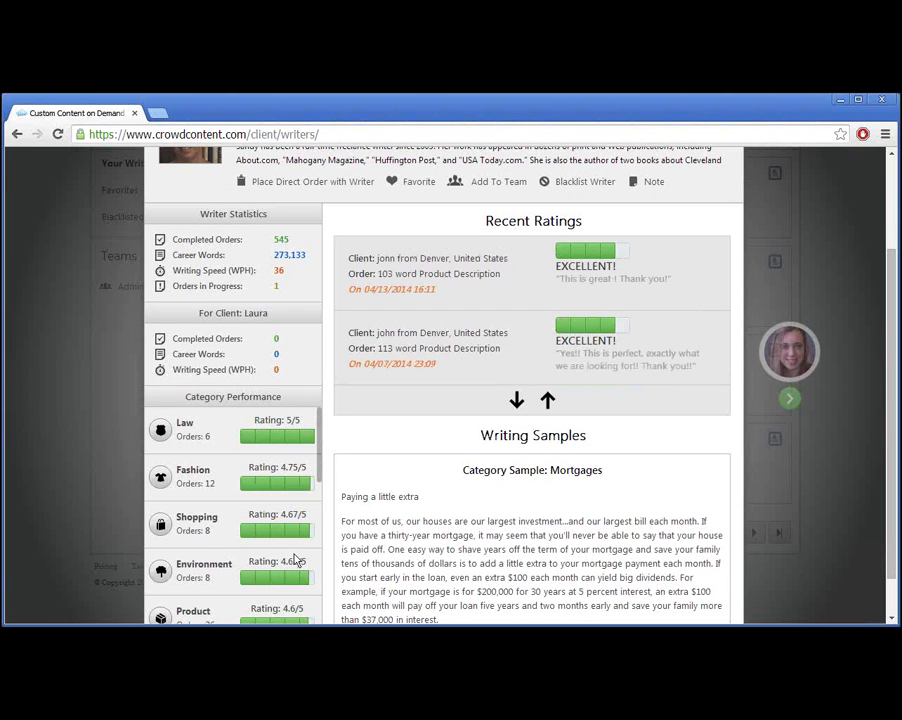
scroll(290, 556, "down", 3)
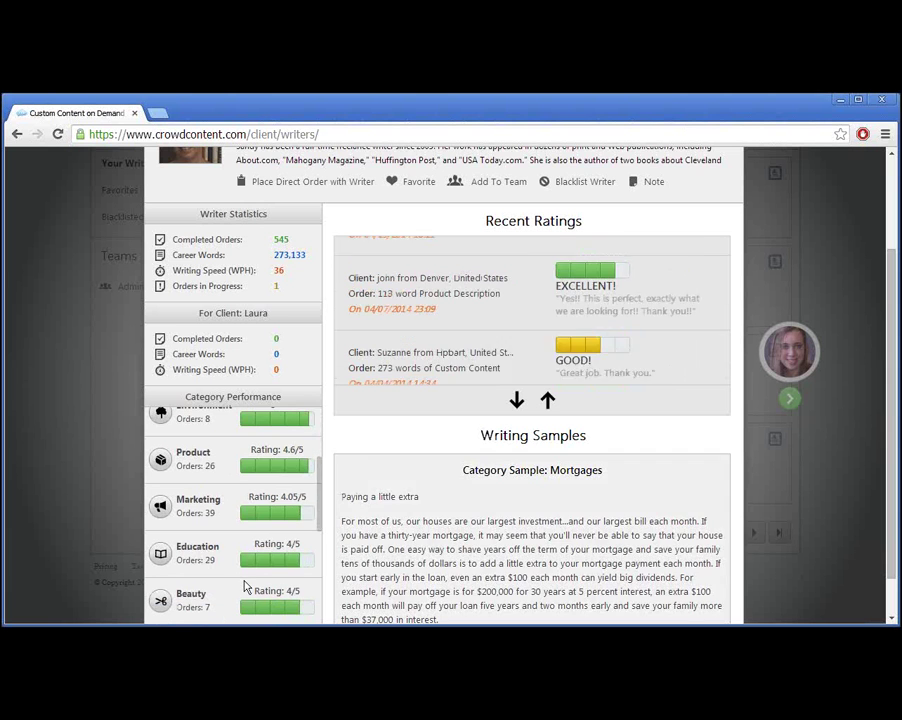
scroll(245, 588, "down", 2)
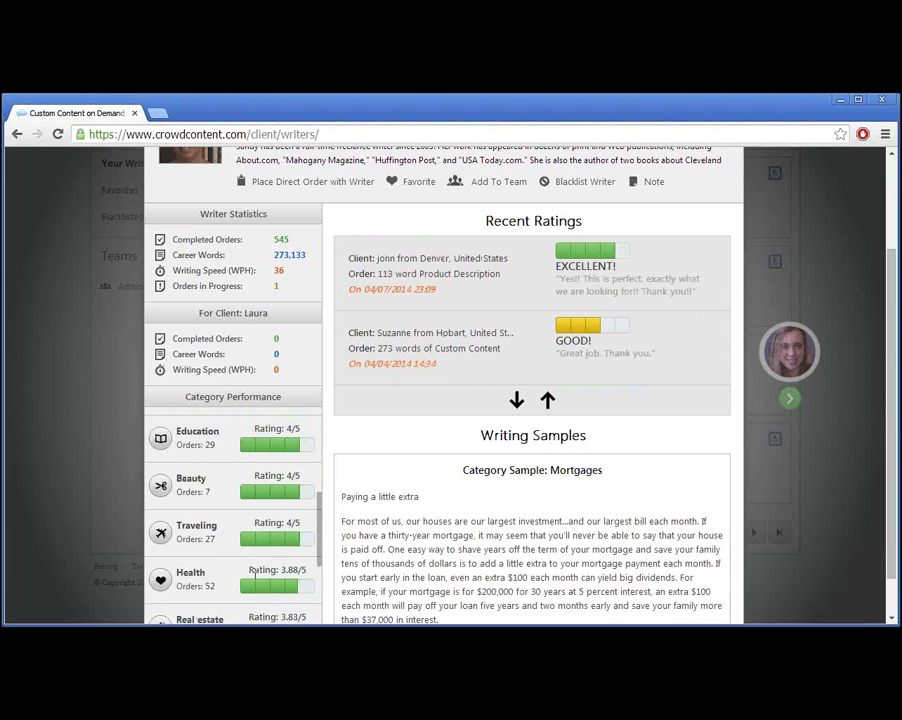
scroll(255, 570, "up", 5)
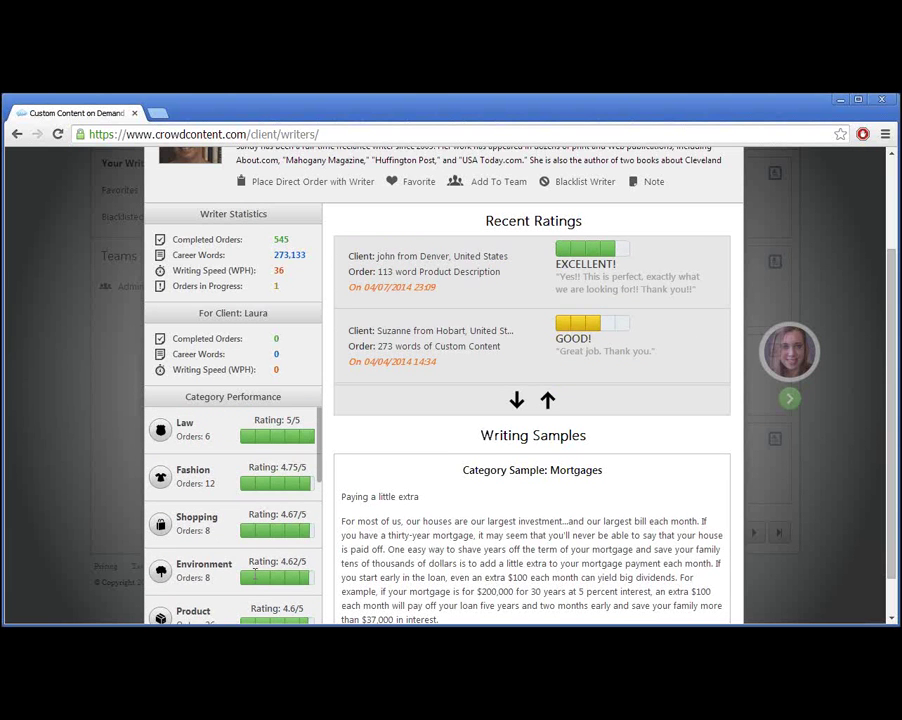
scroll(344, 503, "up", 3)
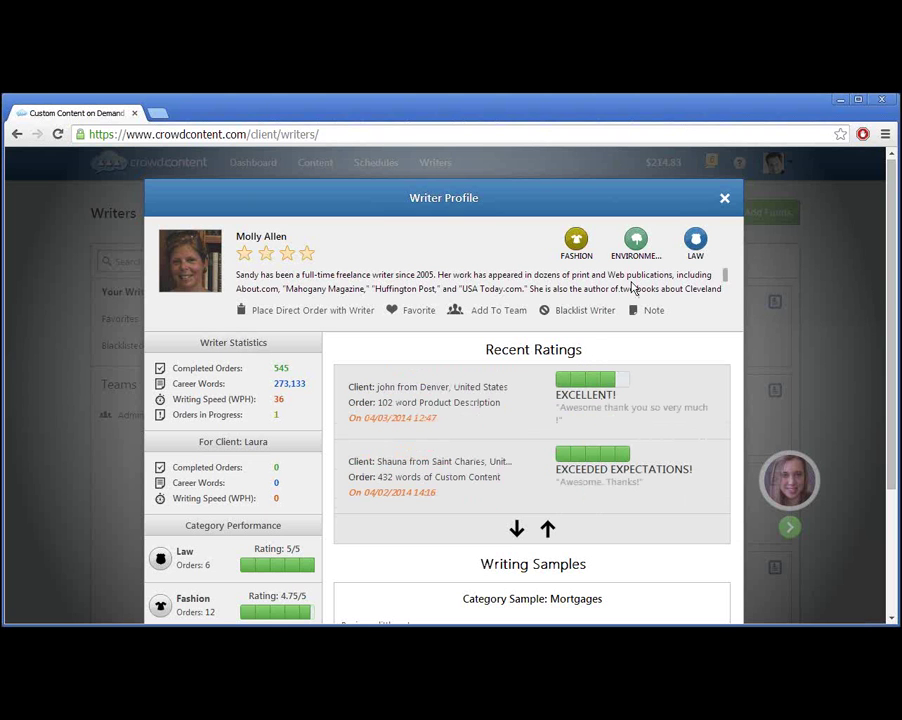
left_click(725, 200)
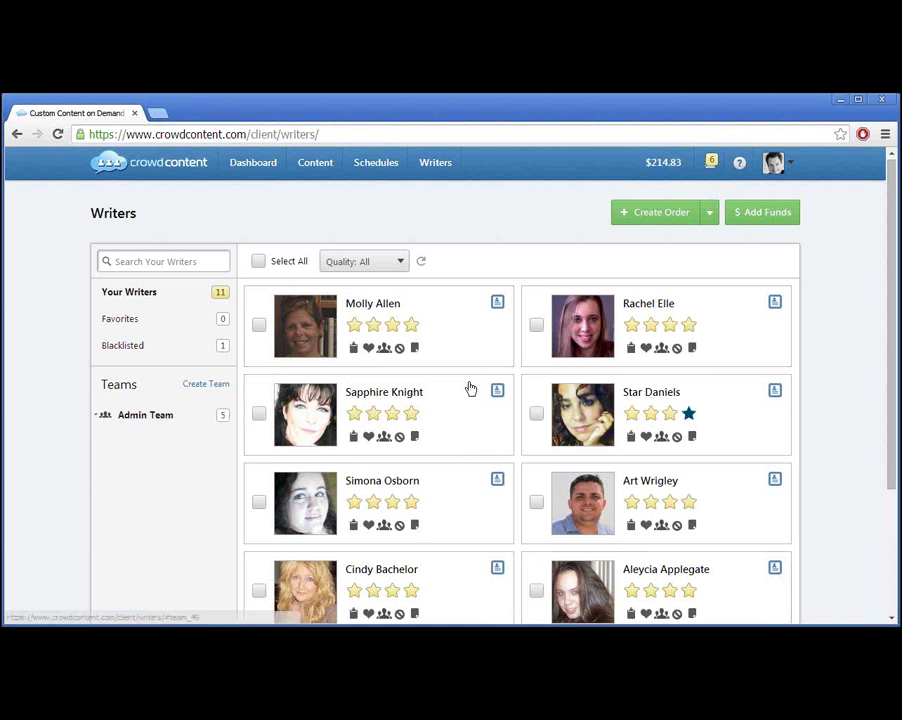
- Mark the first listed writer as a favorite and start a direct order with that writer from the Favorites list
left_click(369, 348)
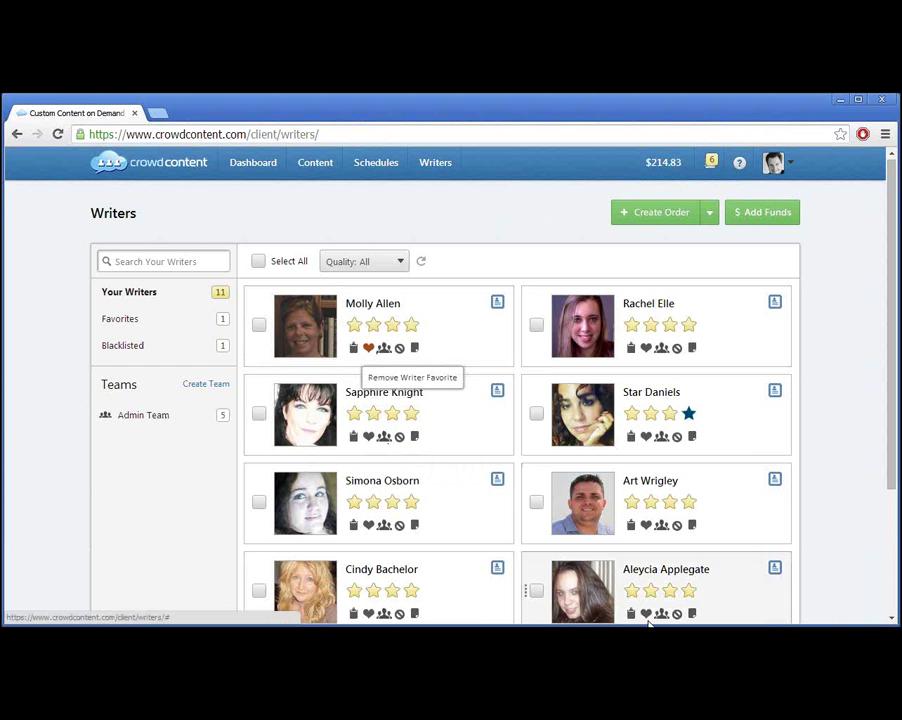
left_click(206, 319)
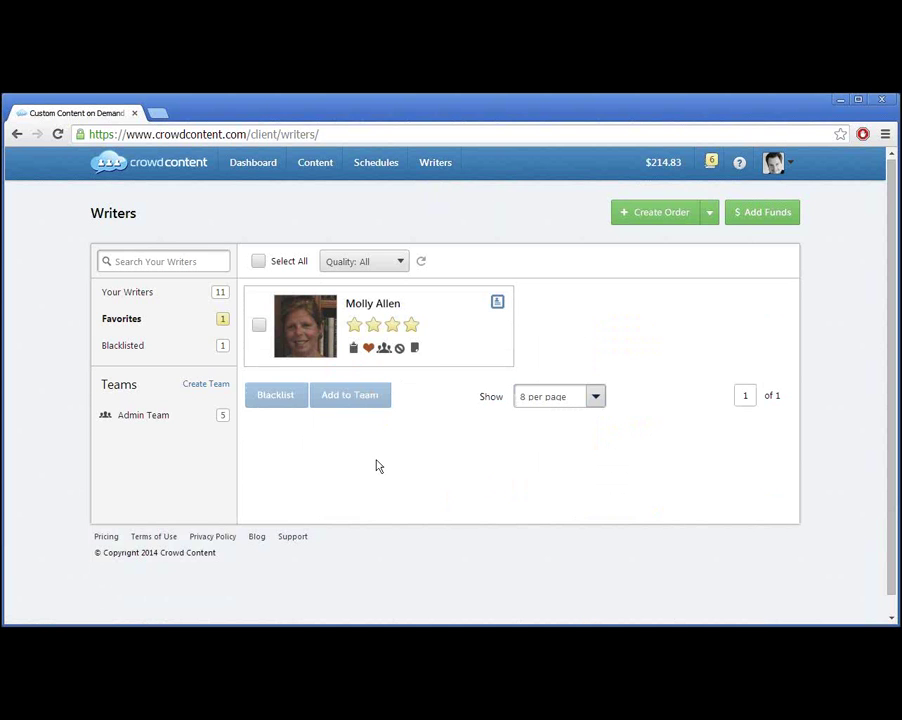
left_click(354, 350)
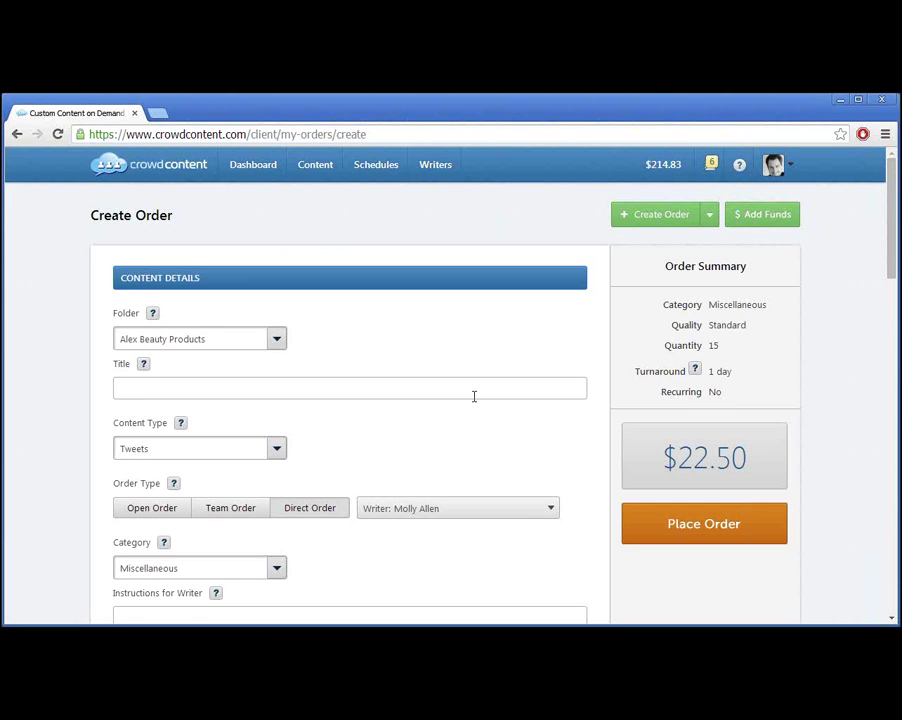
scroll(474, 398, "down", 1)
scroll(474, 398, "down", 2)
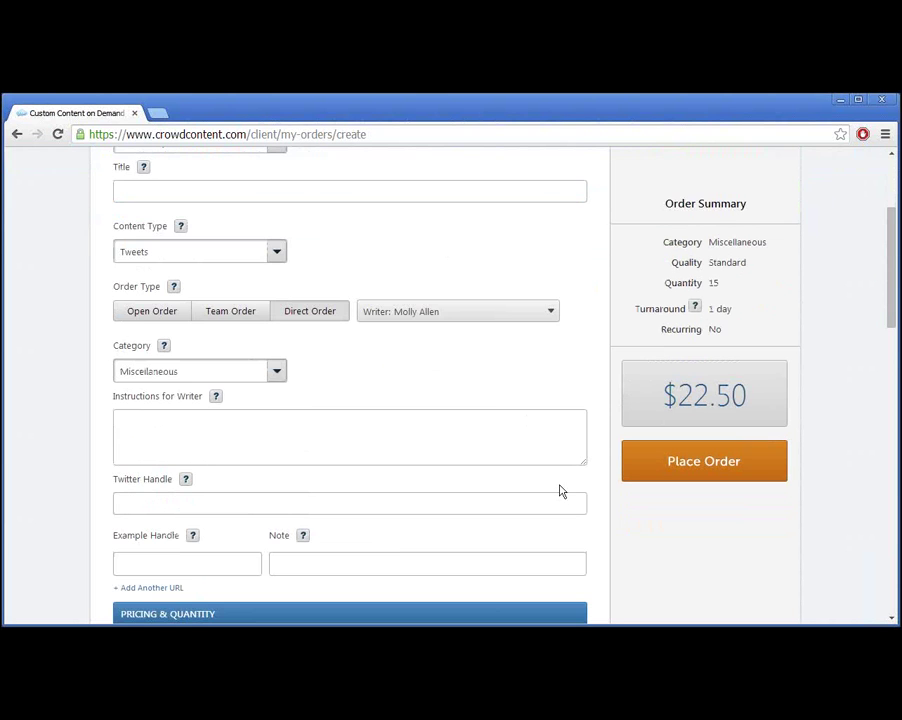
scroll(560, 490, "up", 3)
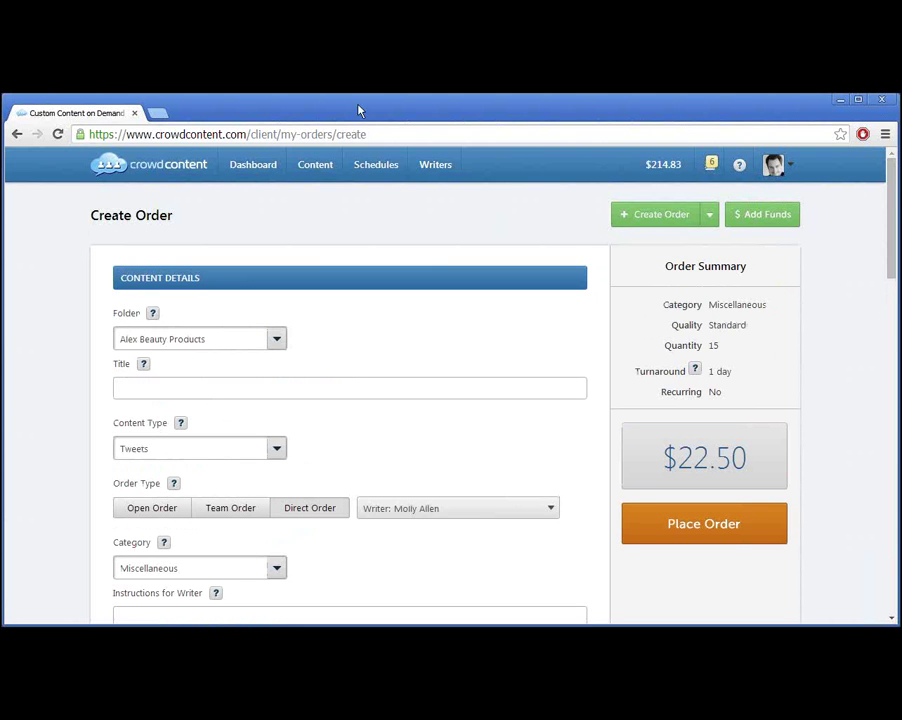
- Return to the full Your Writers list without saving the direct order, and look at its quality filter options and writer search
left_click(434, 168)
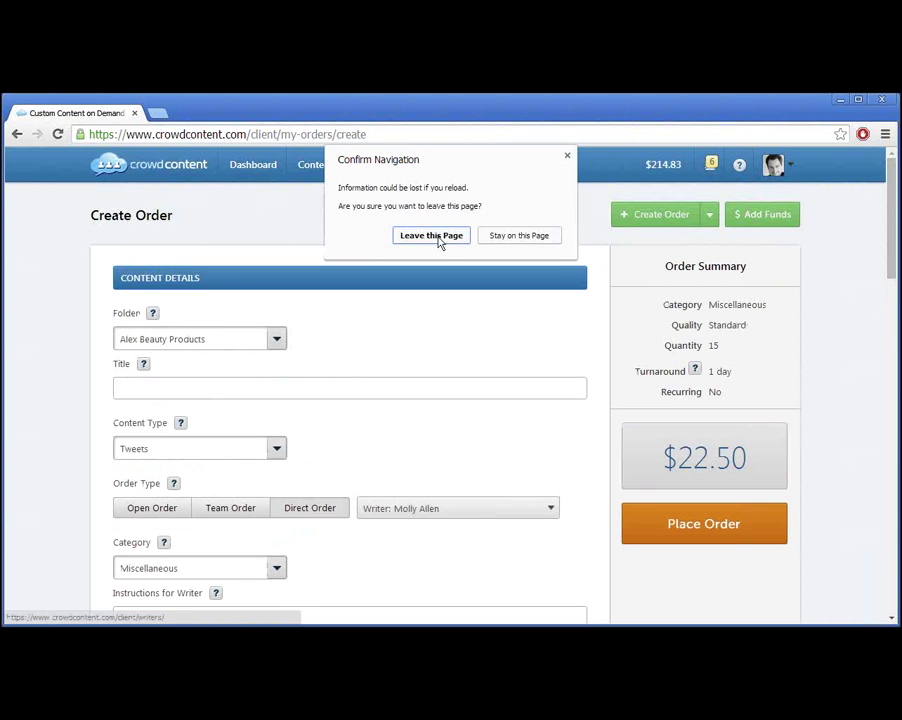
left_click(446, 237)
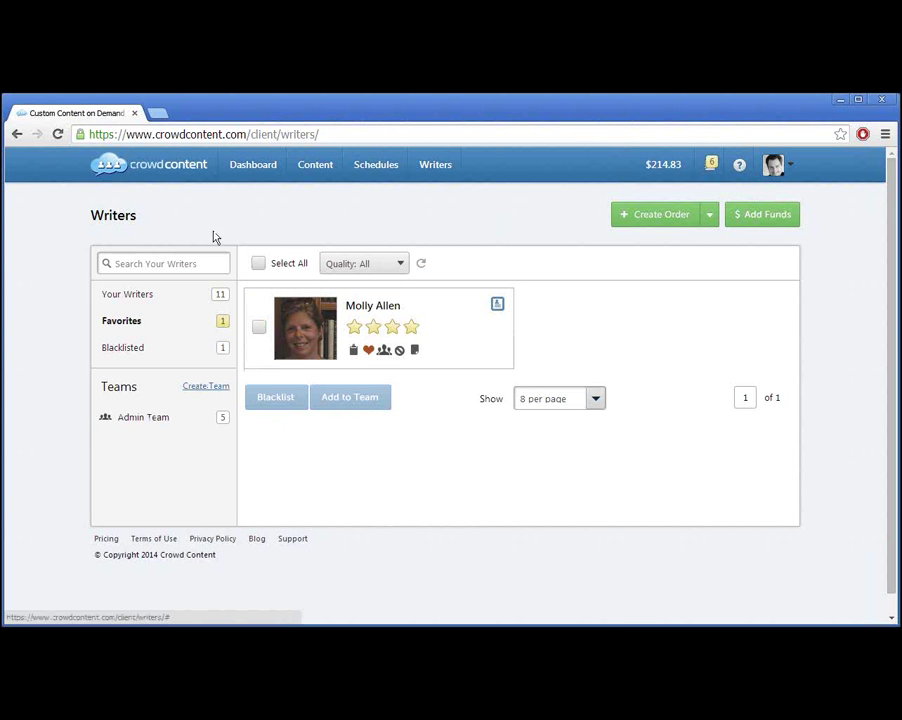
left_click(214, 293)
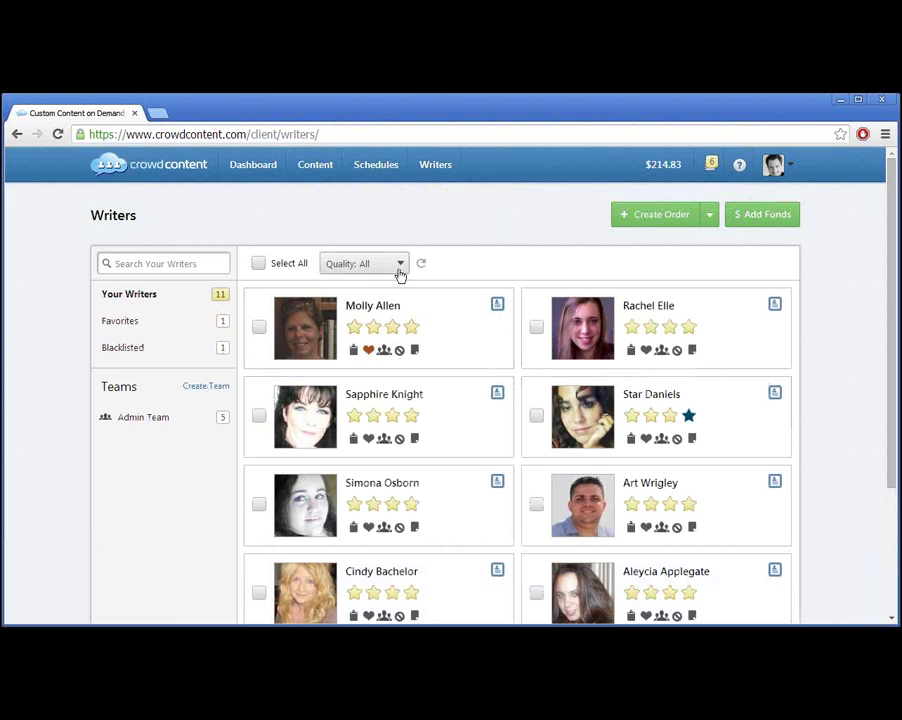
left_click(399, 266)
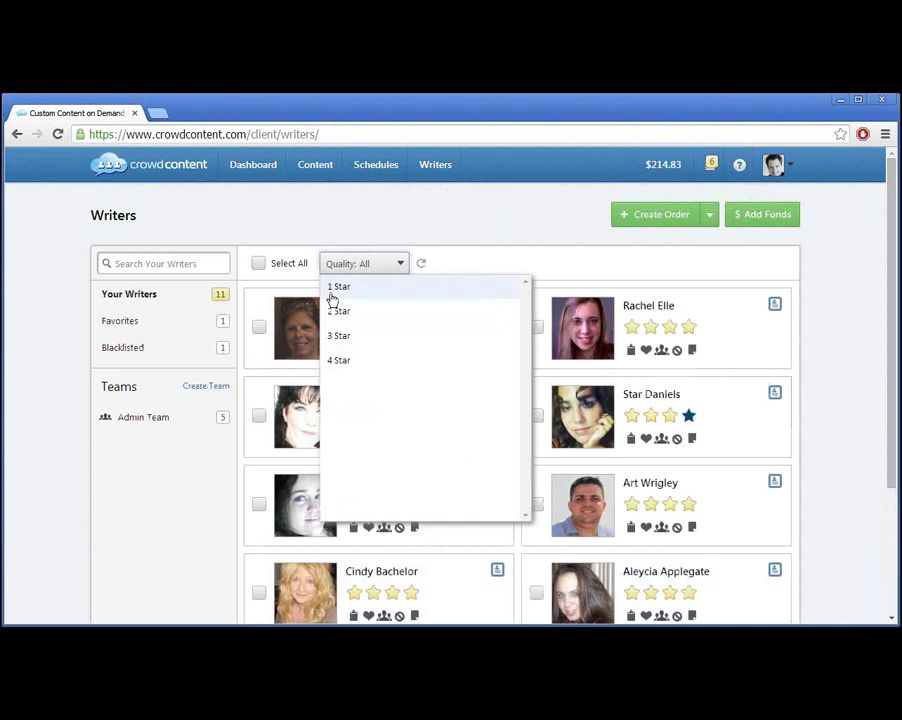
left_click(185, 264)
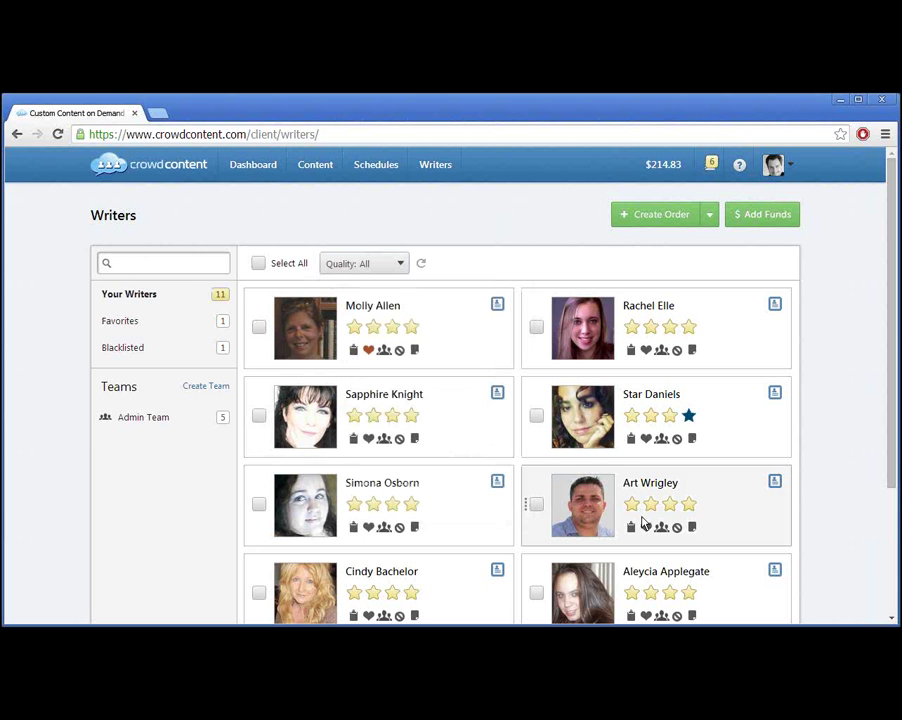
scroll(643, 521, "down", 3)
scroll(643, 521, "up", 3)
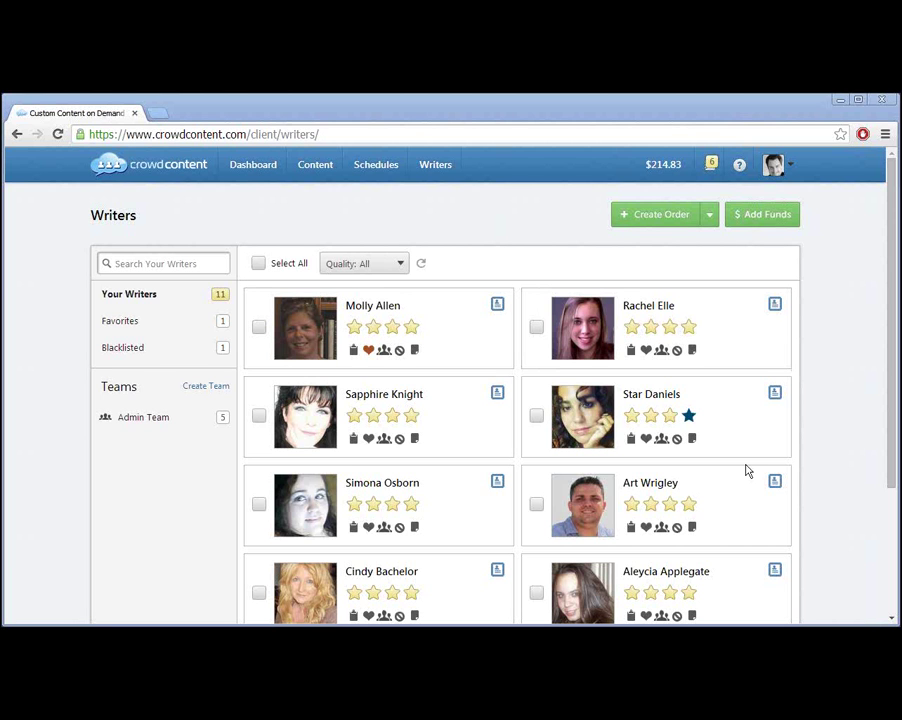
- Open the ready Content Marketing Tweets for Crowd Content order and review its delivered tweets and the Rate & Accept section
left_click(322, 164)
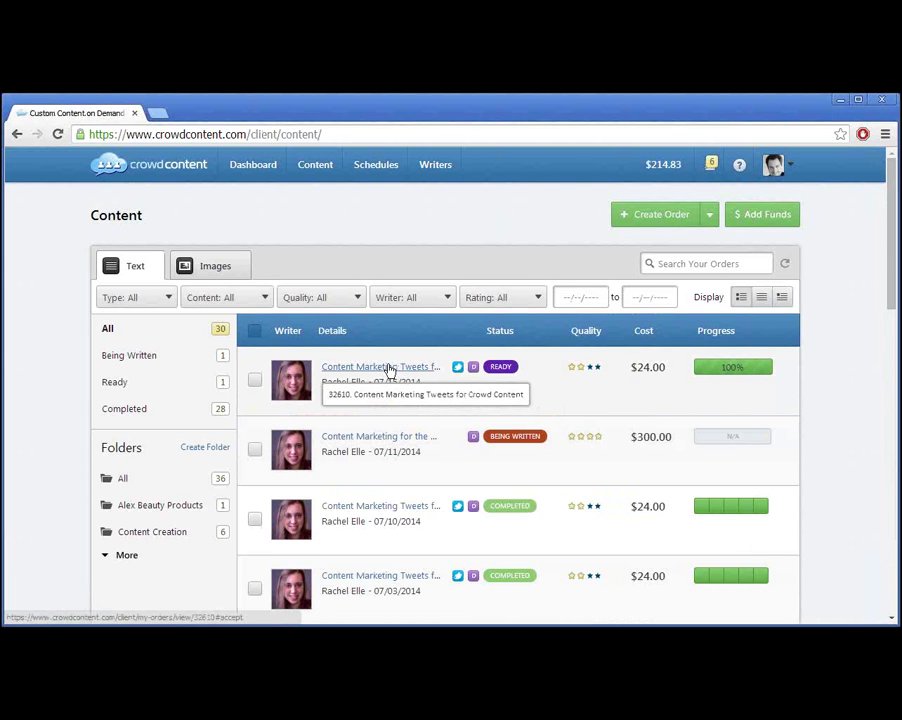
left_click(390, 368)
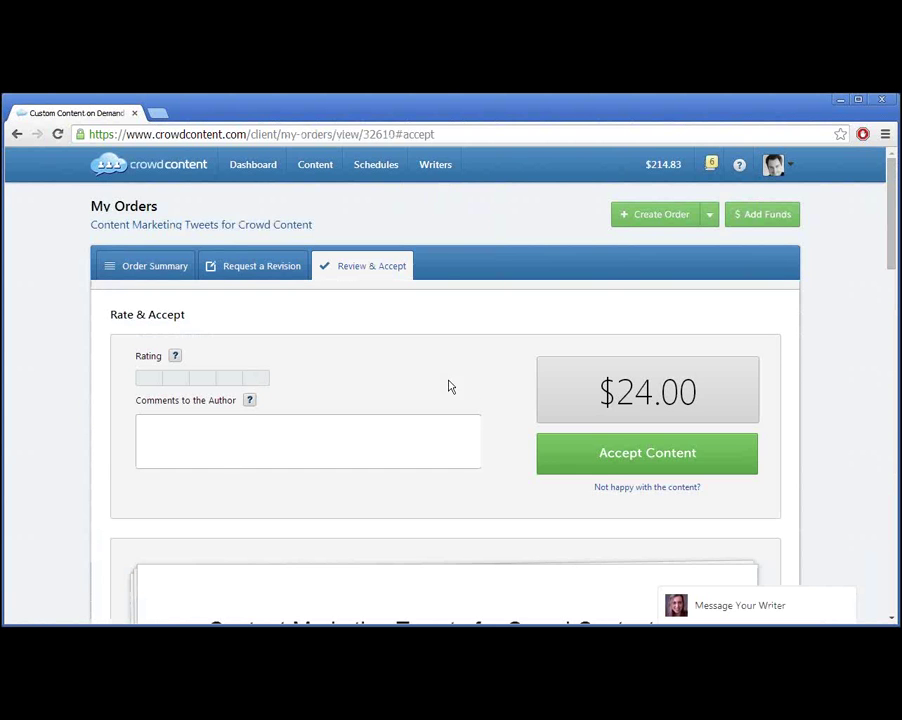
scroll(472, 393, "down", 4)
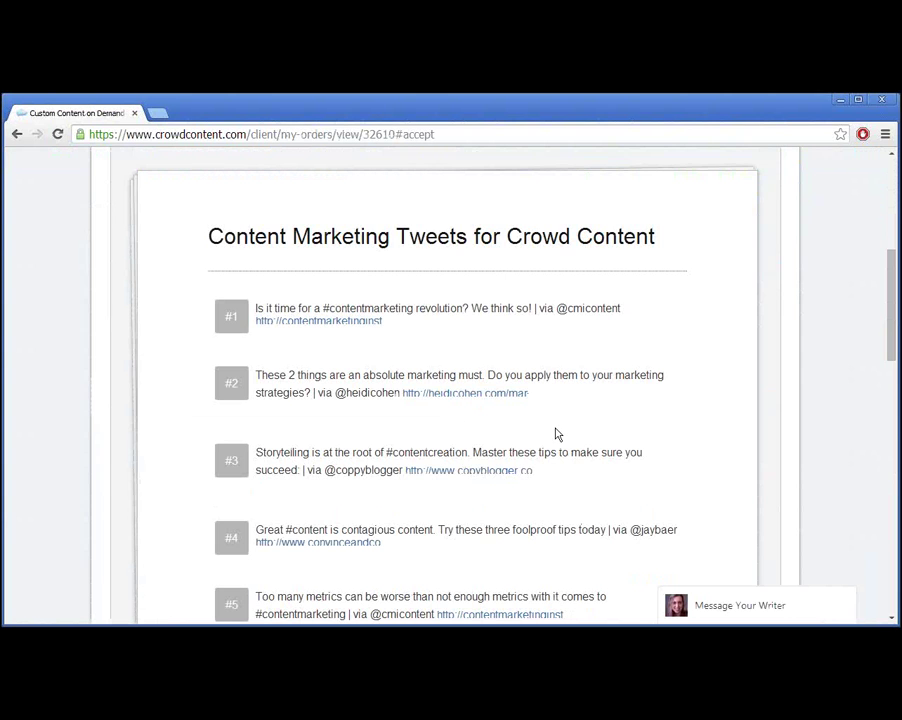
scroll(557, 434, "up", 5)
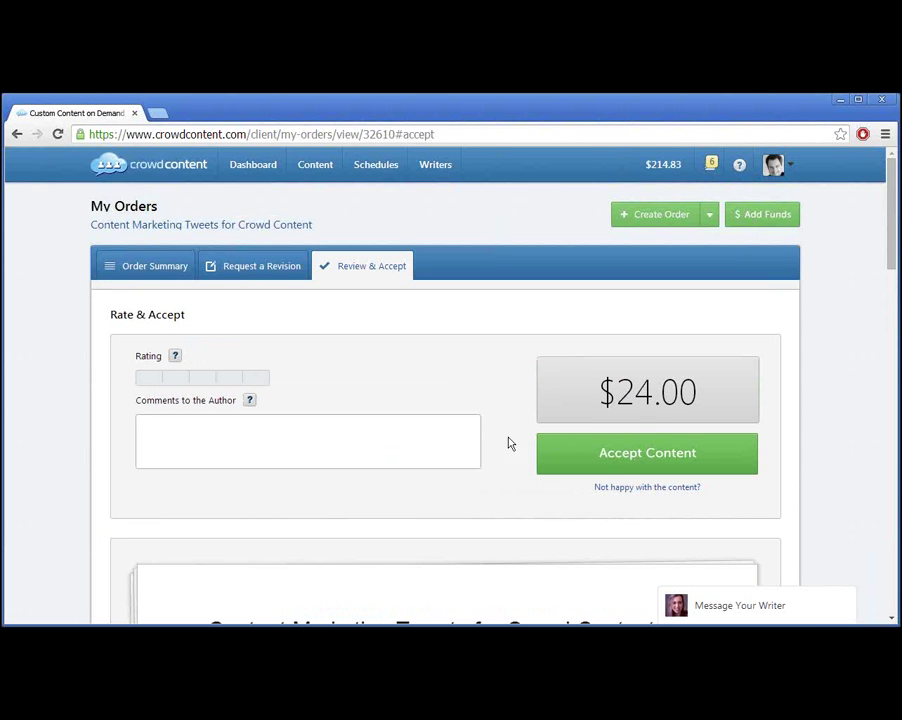
left_click(268, 378)
- Review the order's Request a Revision form and the delivered content shown with it
left_click(253, 268)
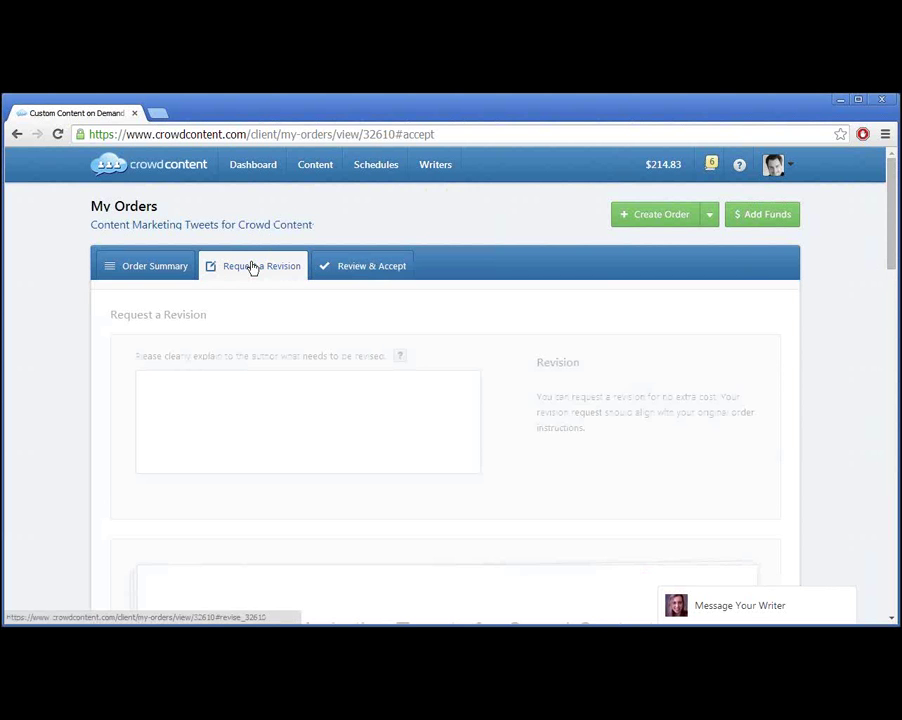
scroll(578, 522, "down", 2)
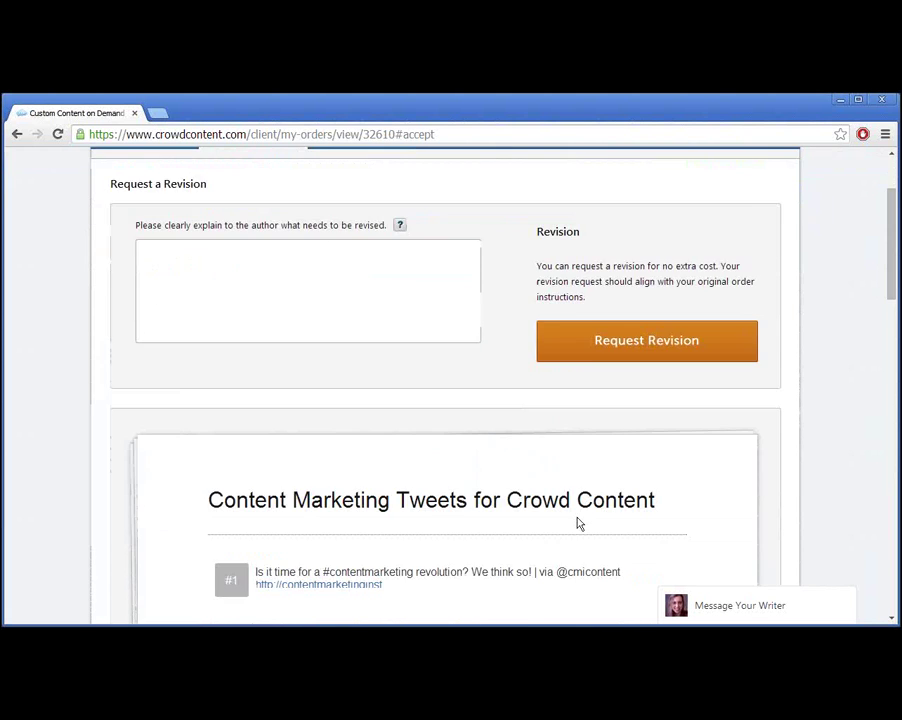
scroll(470, 359, "up", 3)
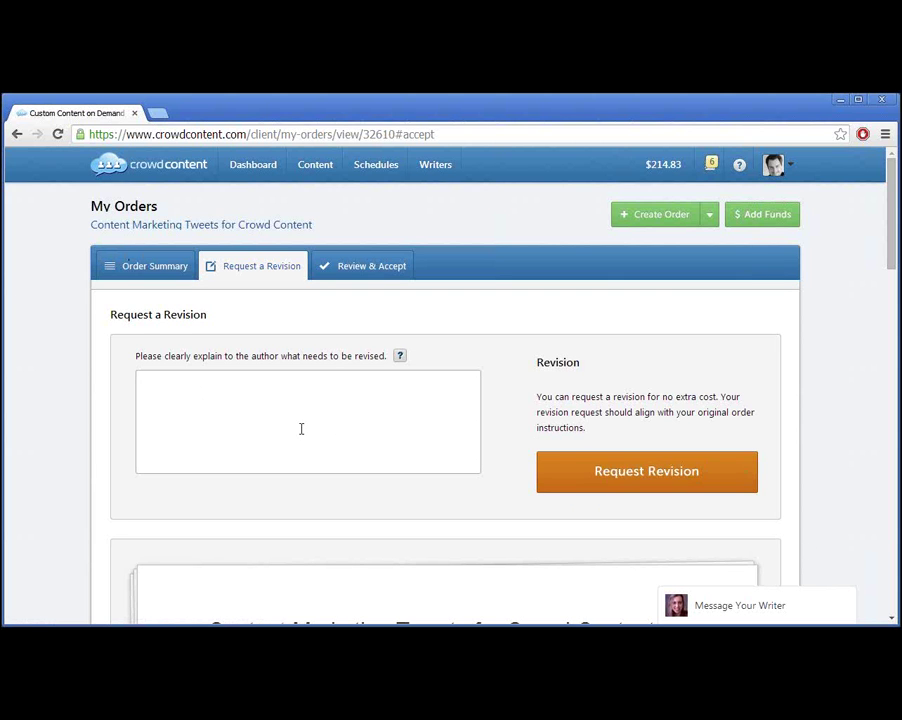
- Look at the writer messaging window without sending a message, close it and return to the Content list
left_click(815, 608)
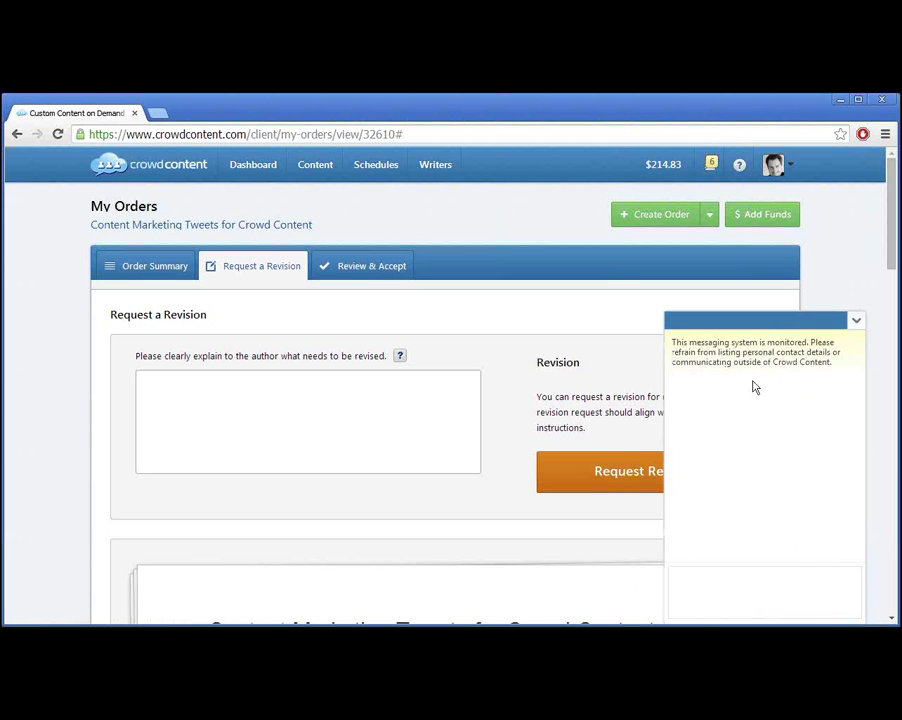
left_click(855, 322)
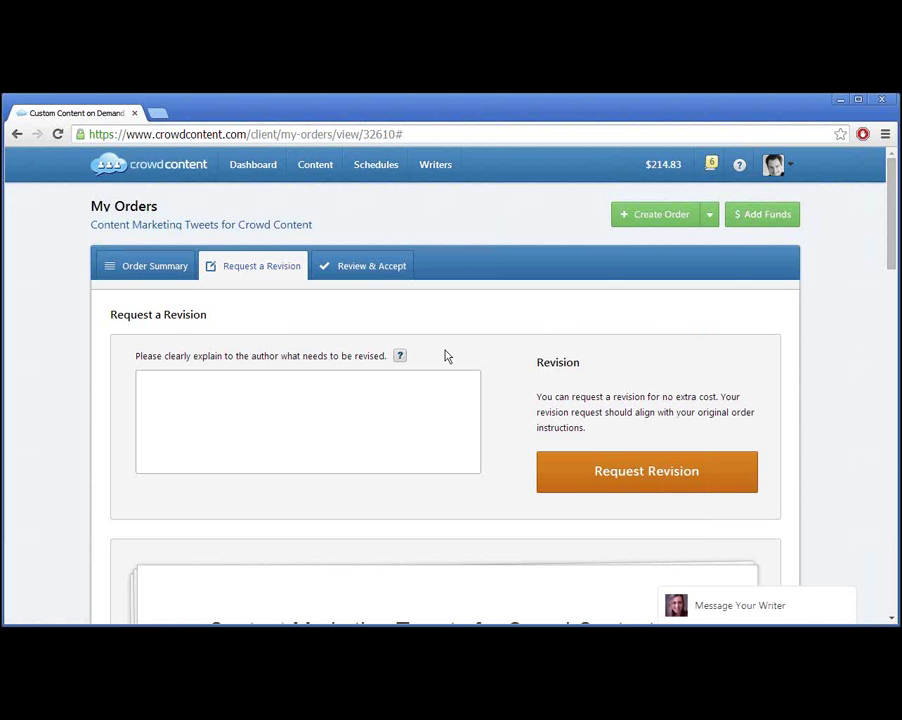
left_click(323, 168)
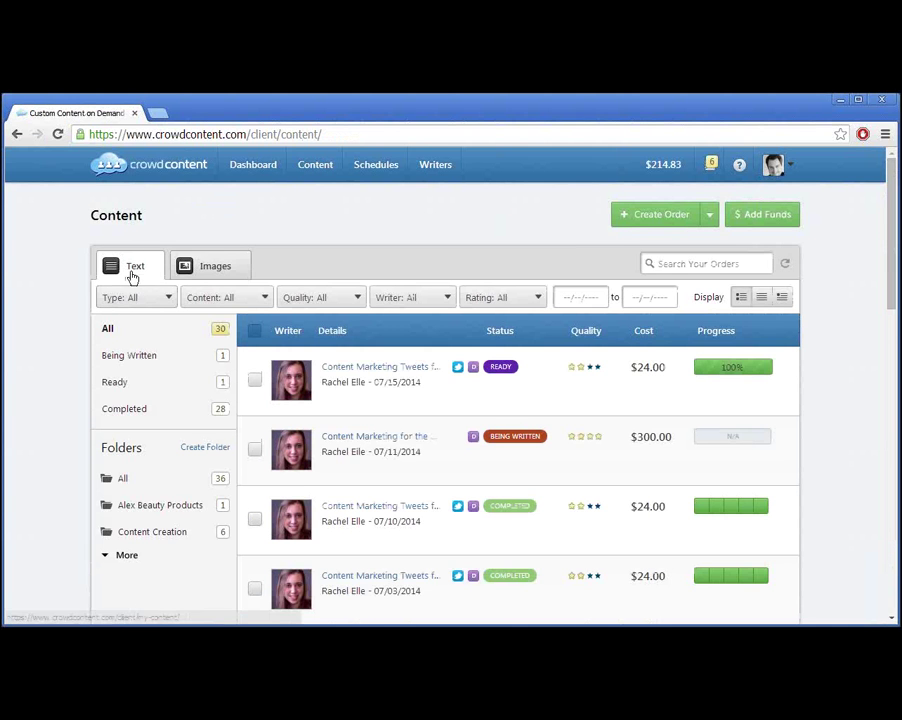
- Open the Images library and look over its categories, popular stock images and the enlarged previews of the lavender pattern and rice field
left_click(214, 267)
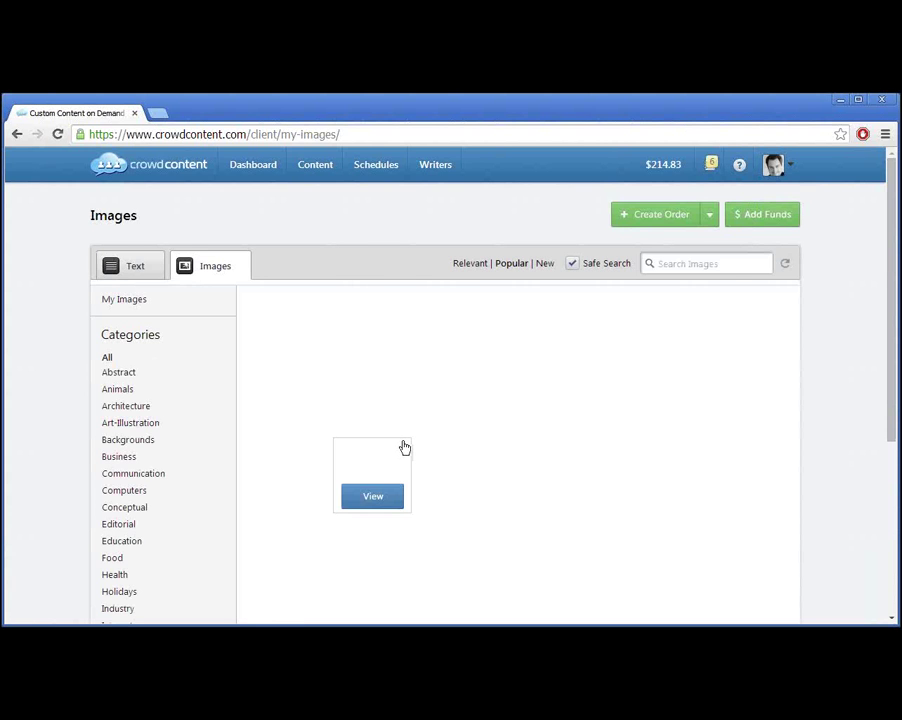
scroll(402, 446, "down", 2)
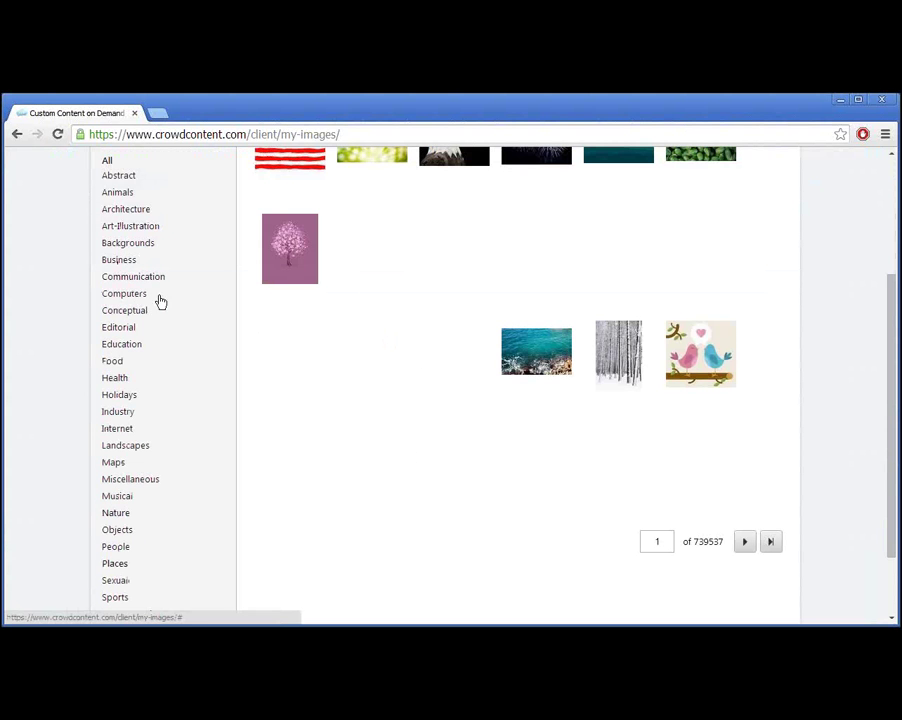
scroll(300, 400, "up", 1)
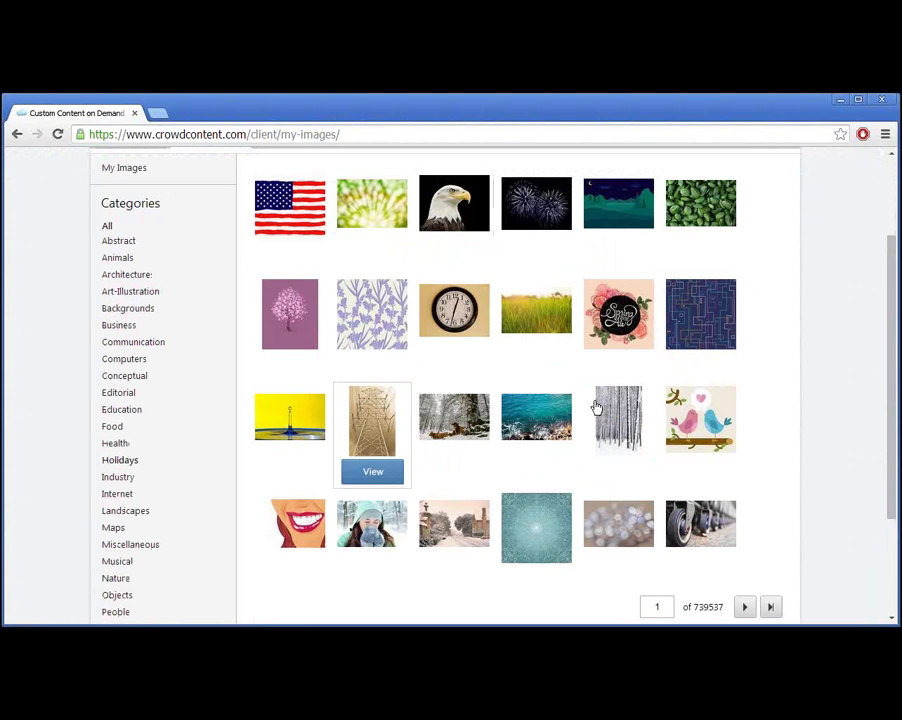
mouse_move(458, 262)
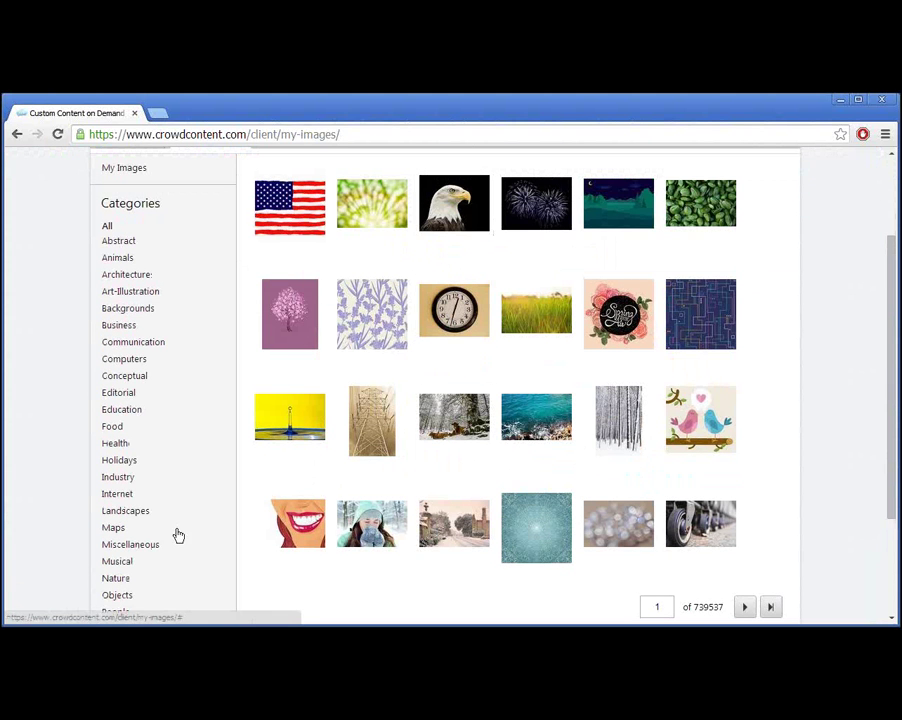
scroll(177, 522, "down", 2)
scroll(178, 517, "up", 3)
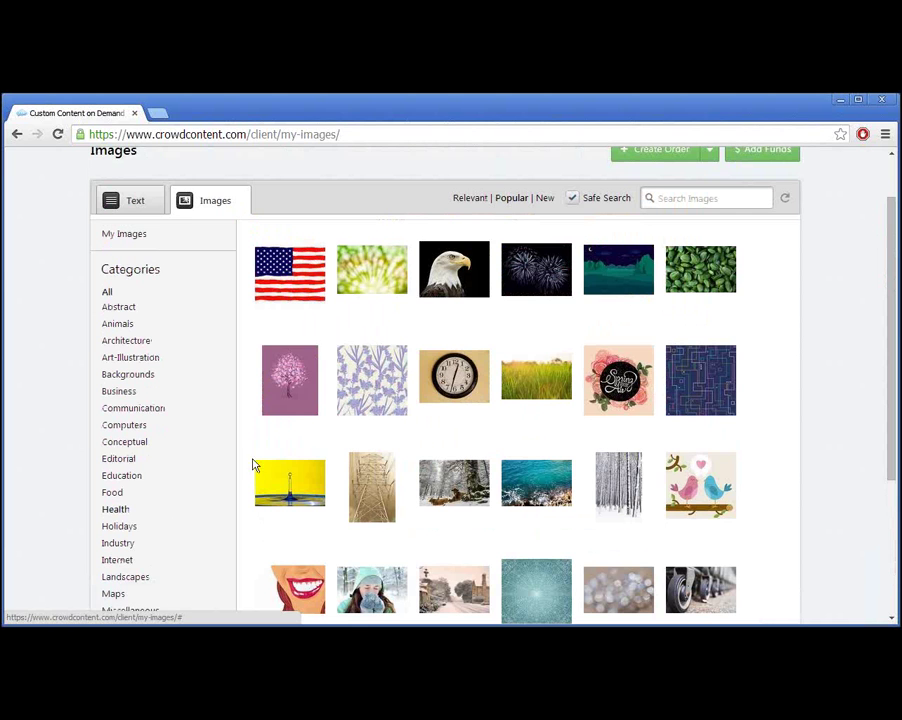
mouse_move(345, 431)
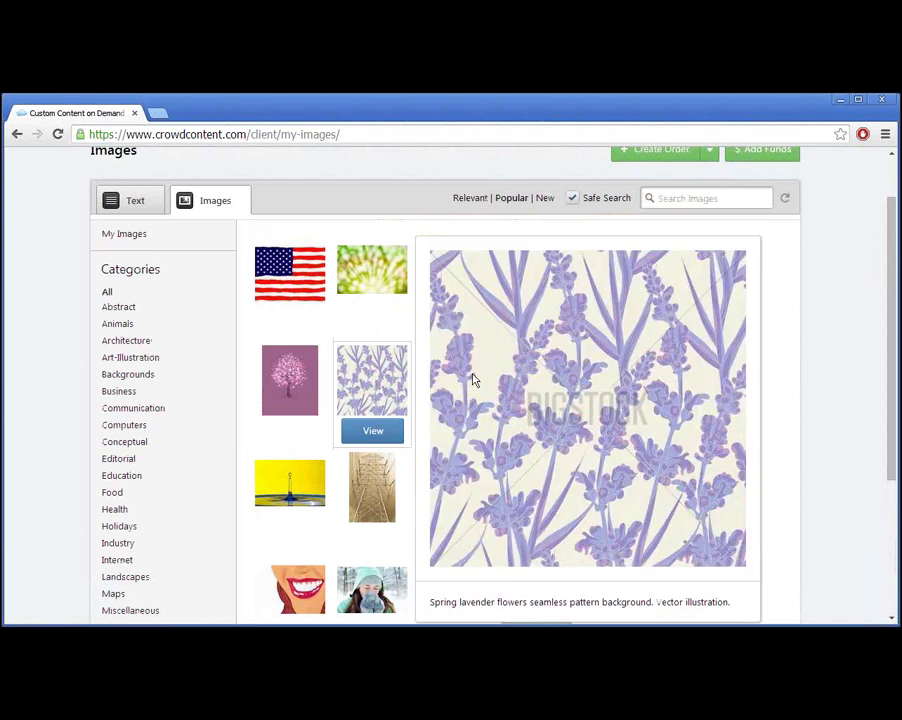
mouse_move(547, 405)
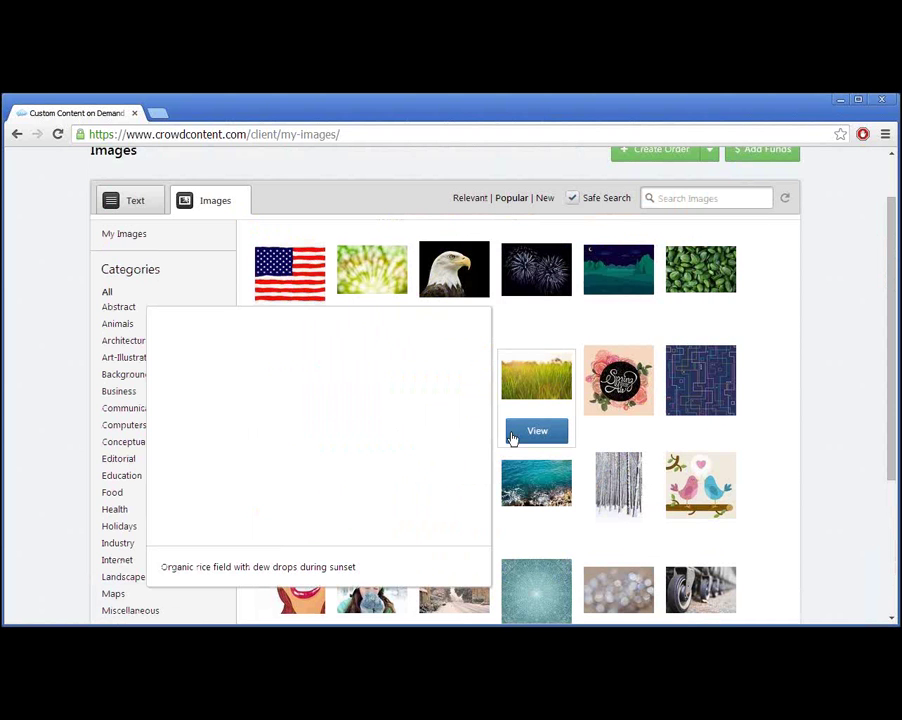